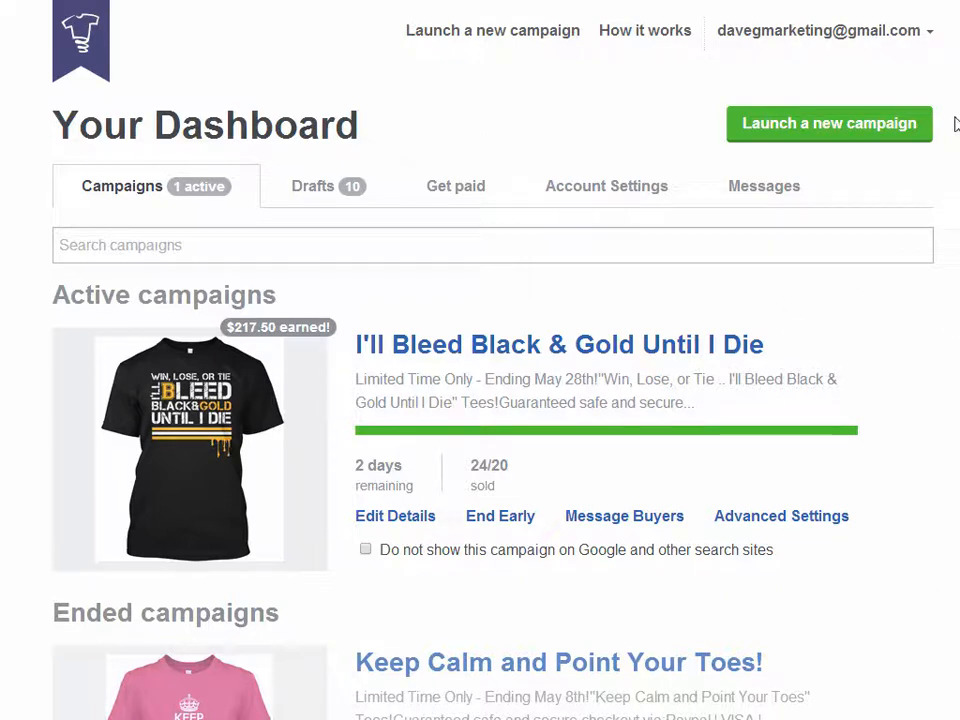
Log out of the account, go to the login page and open the form for creating a new account
click(927, 33)
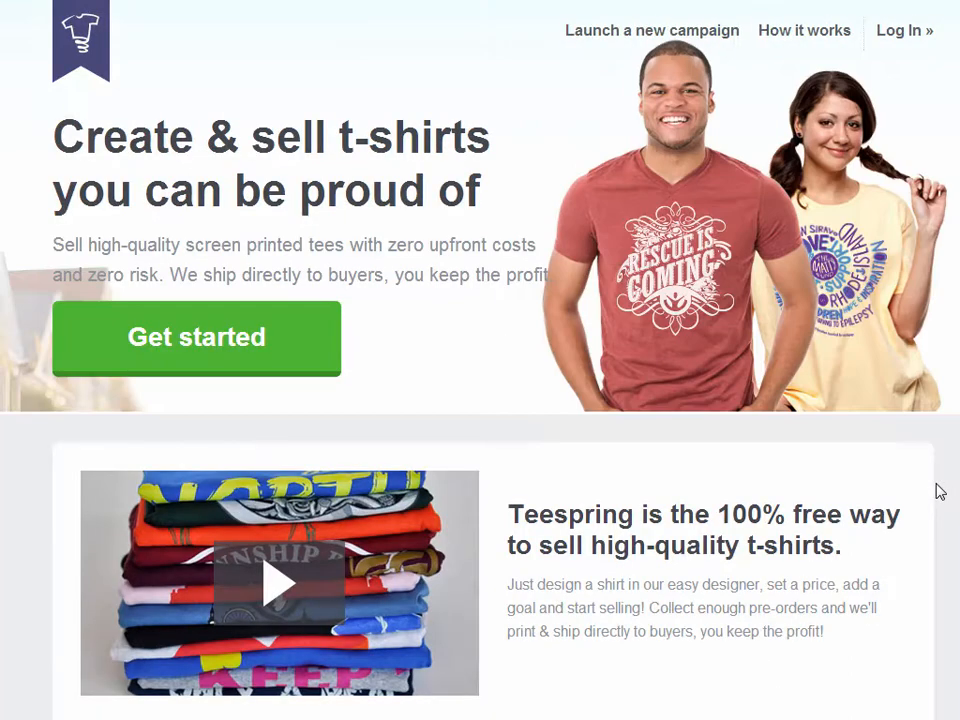
click(896, 38)
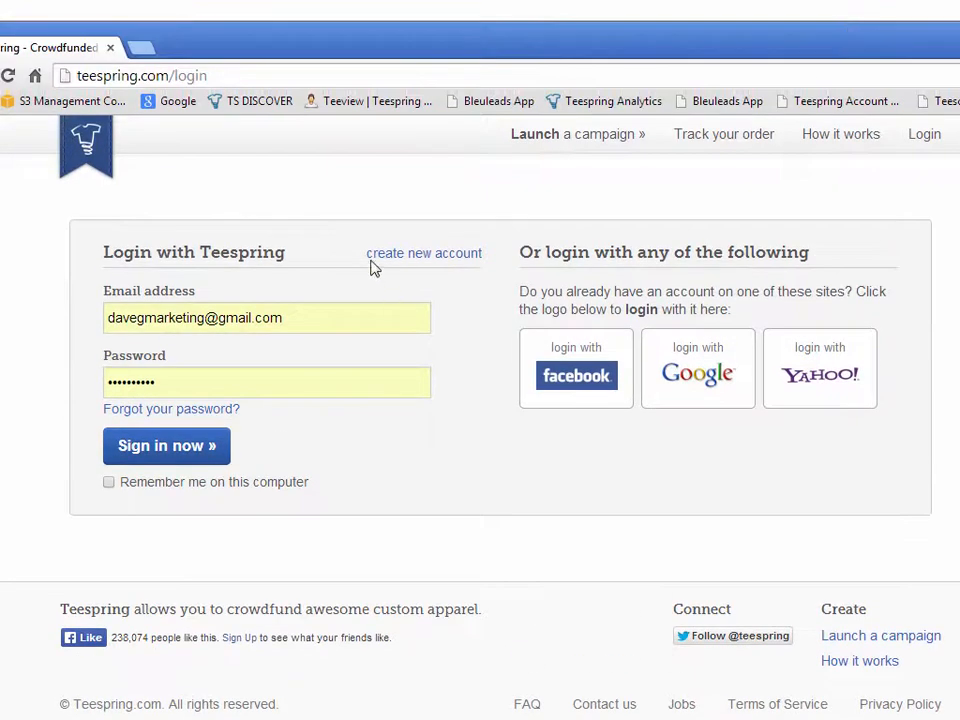
click(403, 256)
click(165, 325)
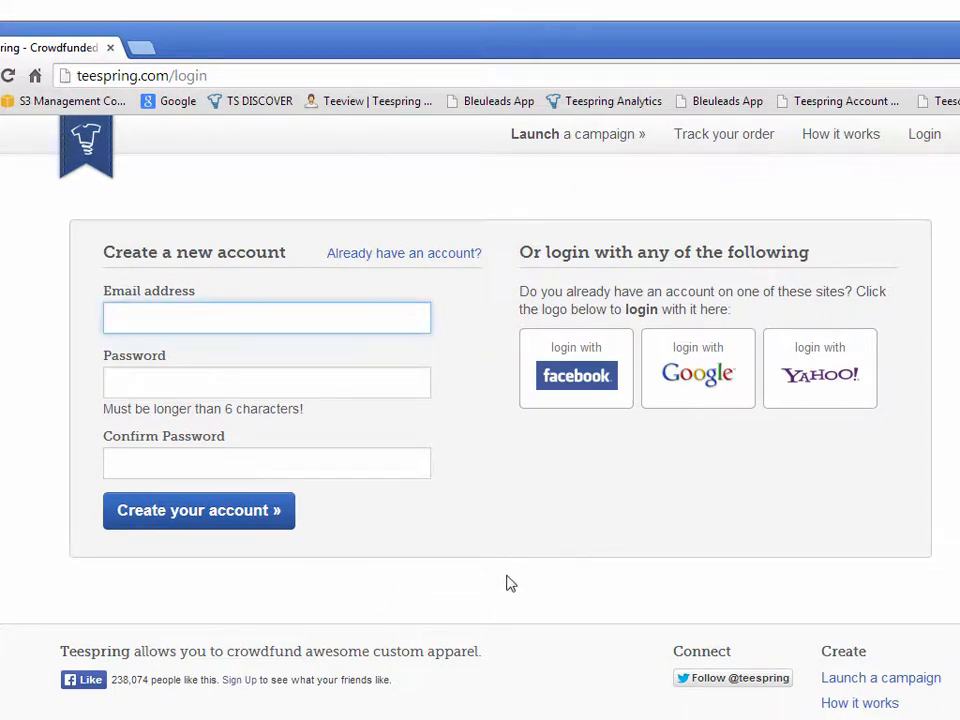
Return to the login form, sign in to the existing account and start a new campaign from the dashboard
click(925, 140)
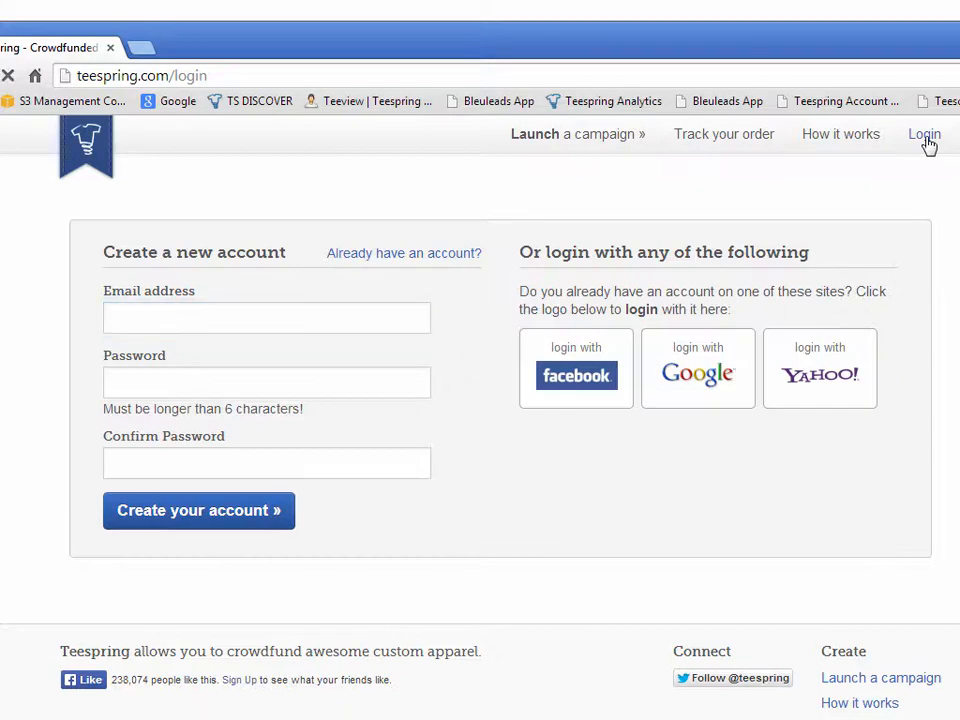
click(184, 448)
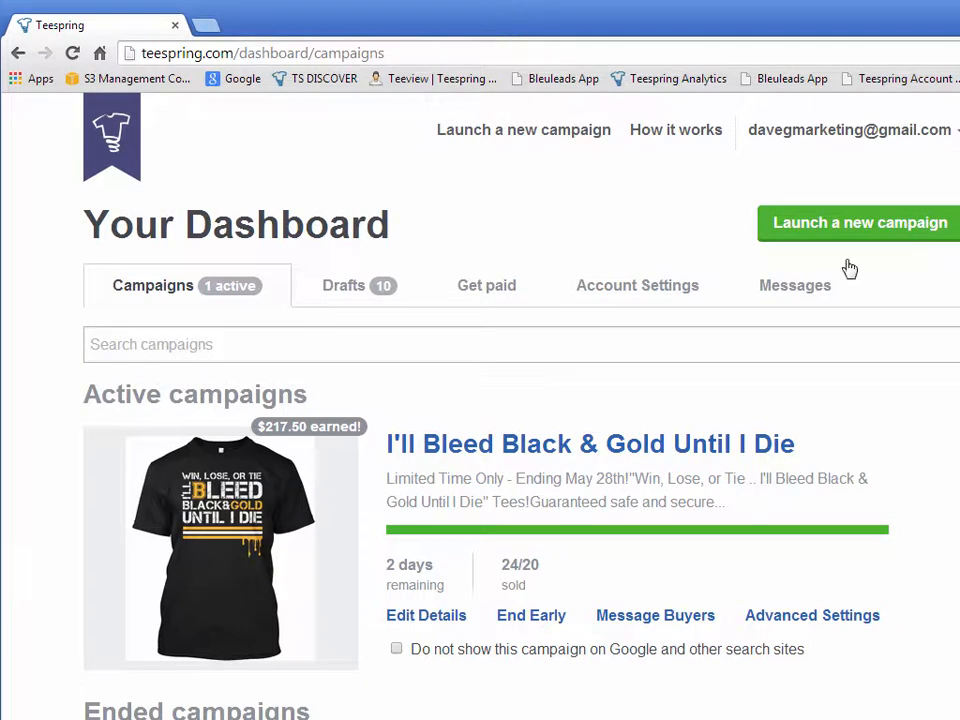
drag(959, 533, 959, 533)
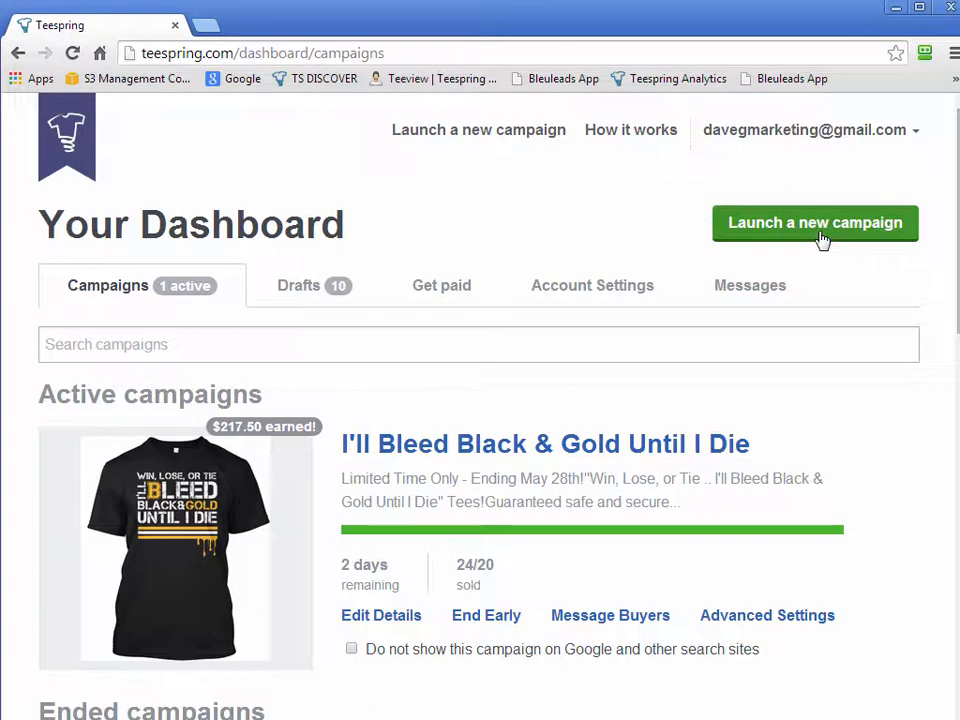
click(785, 232)
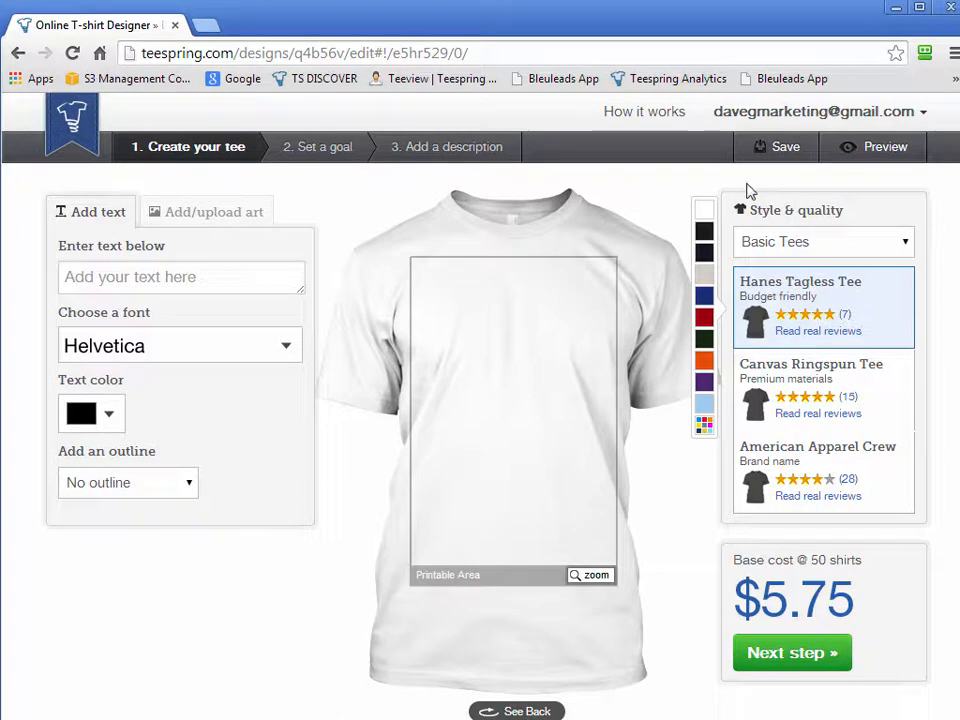
Try the Hanes Tagless Tee in black and navy, and settle on black as the shirt colour
click(705, 233)
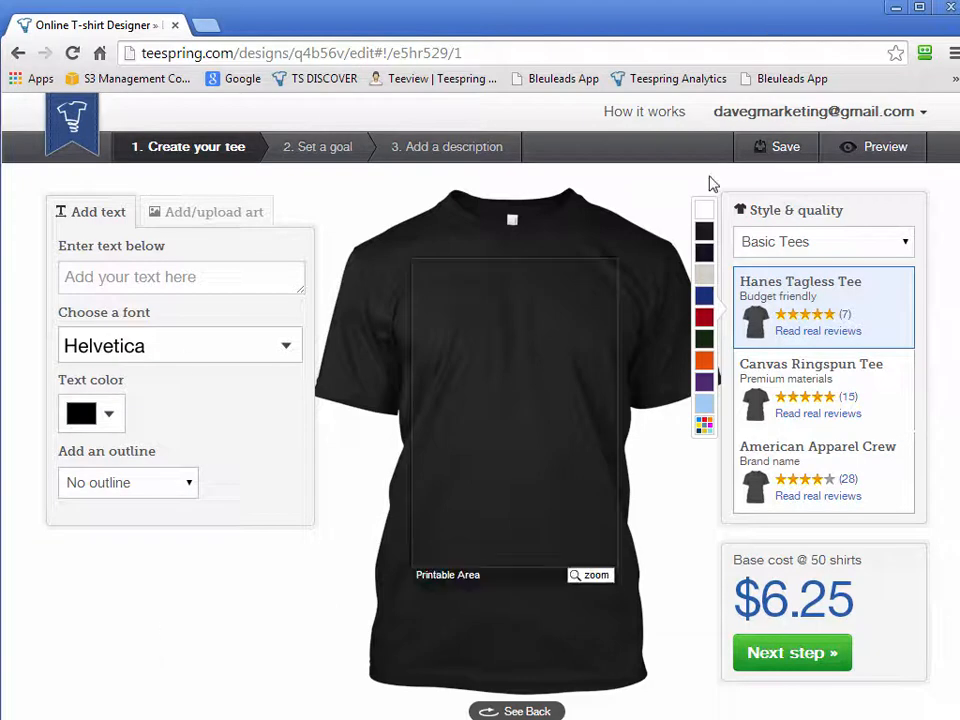
click(705, 254)
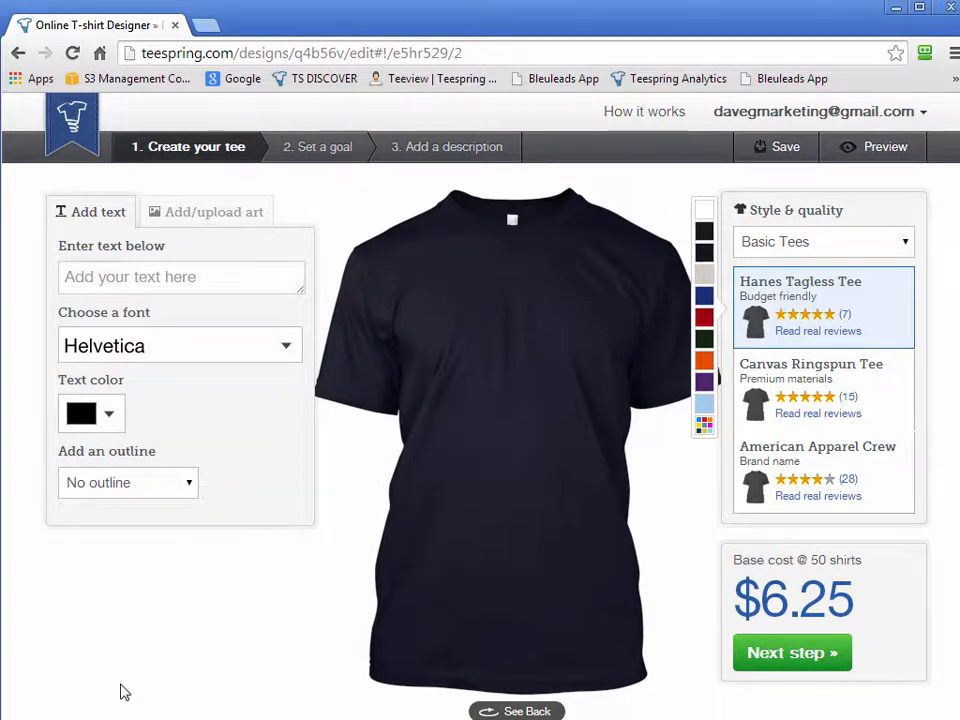
click(704, 231)
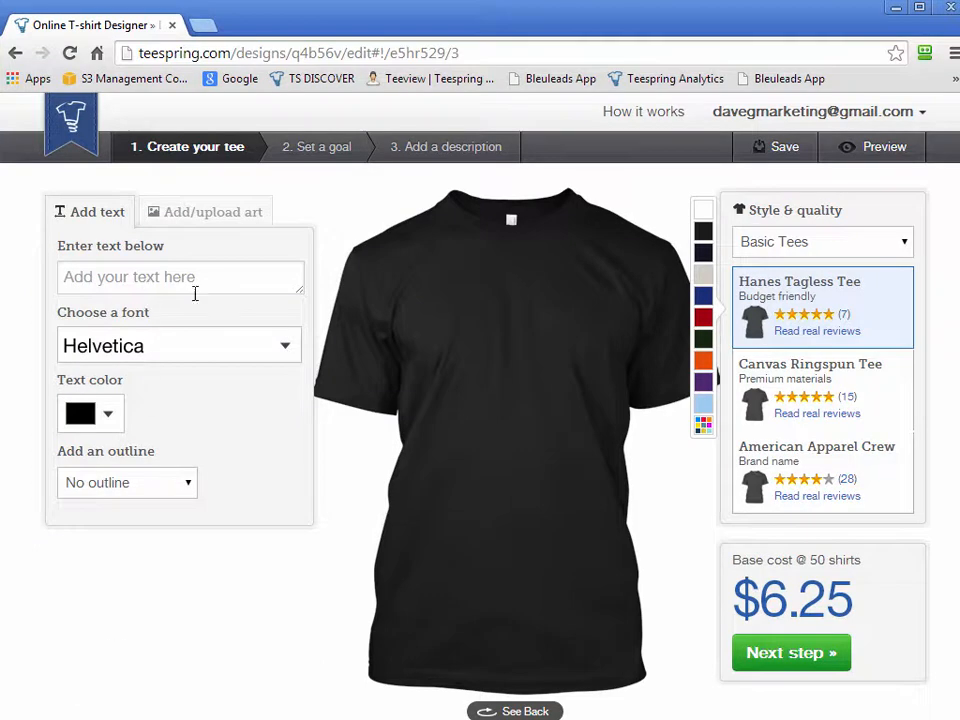
Add the text "Keep Calm" to the shirt front and set its font to College
click(155, 279)
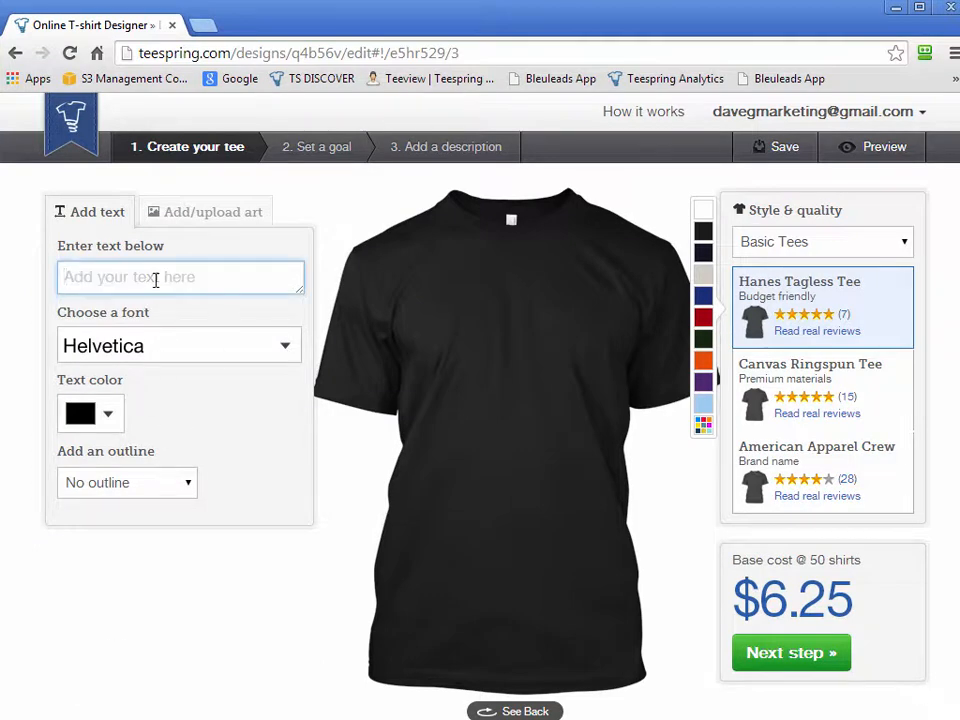
text(Keep Calm)
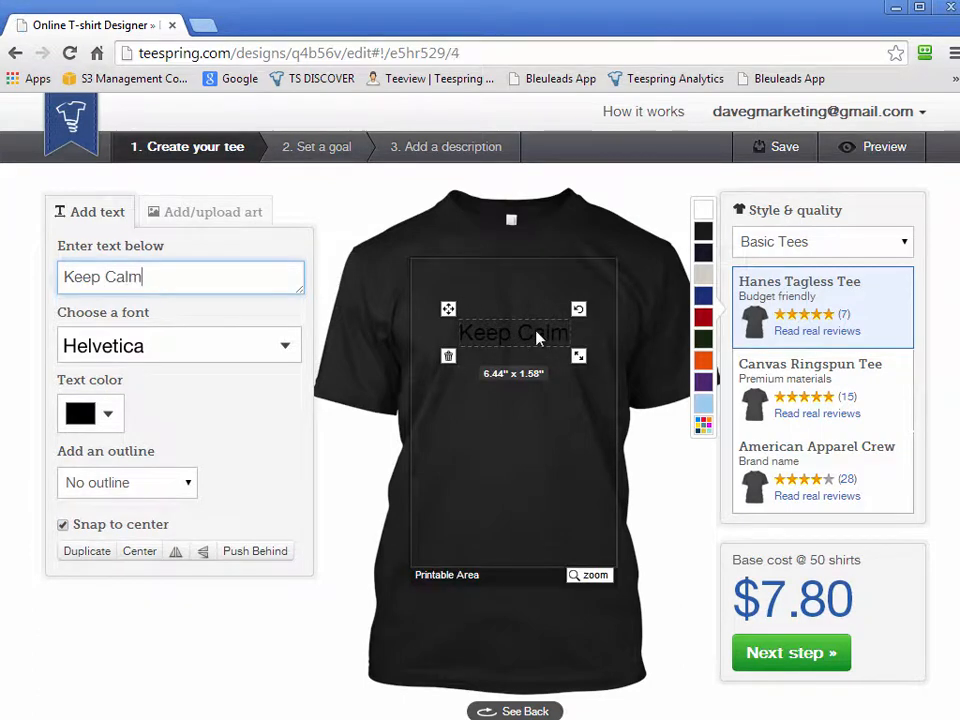
click(274, 348)
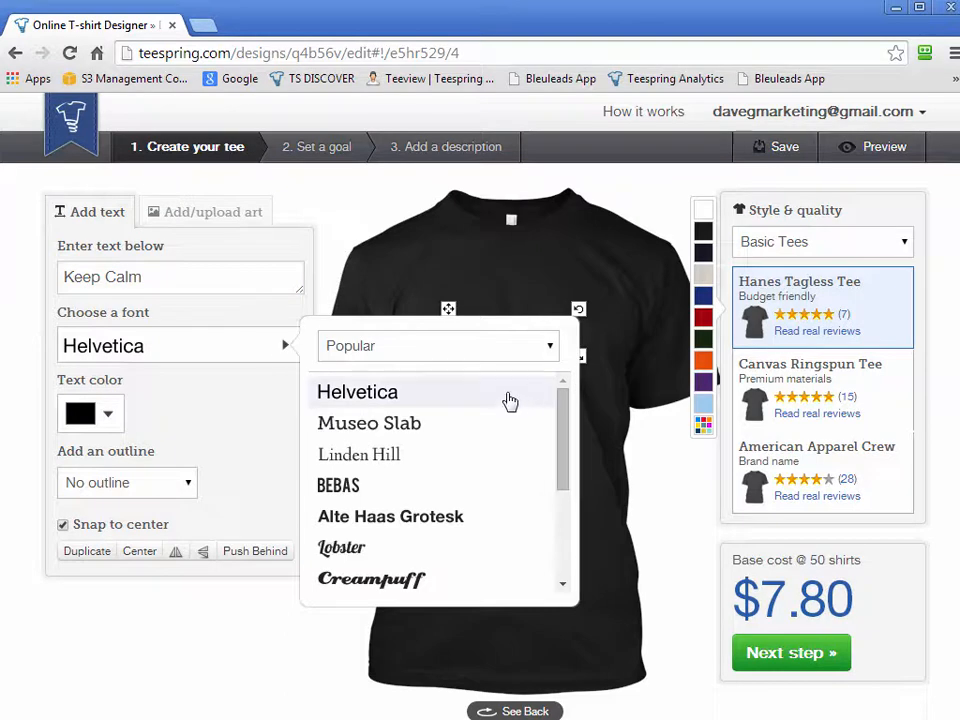
drag(551, 407, 559, 502)
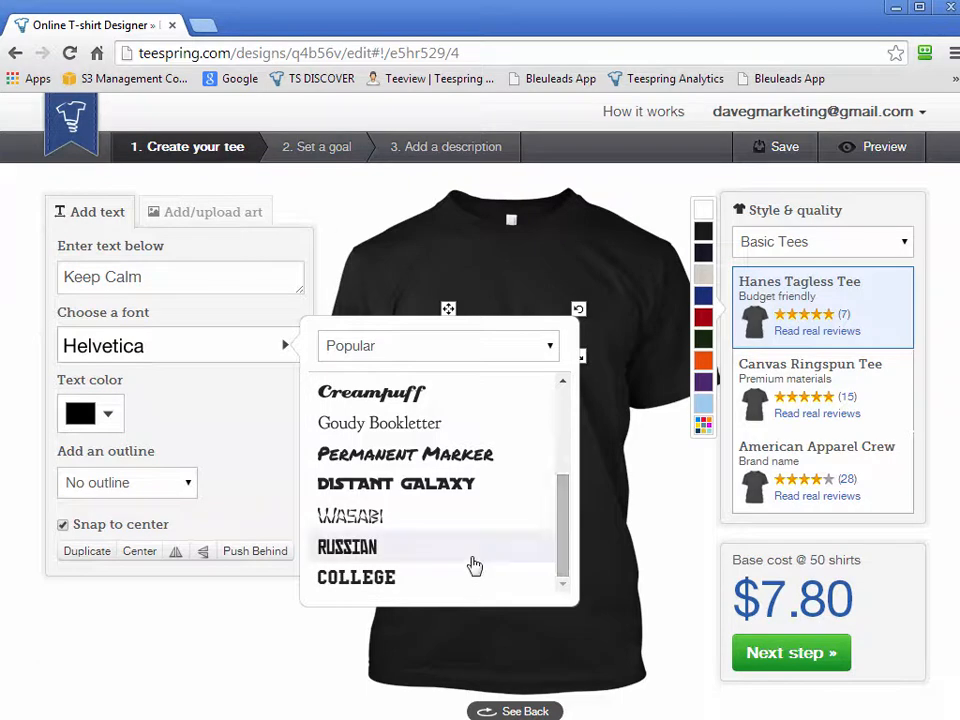
click(418, 580)
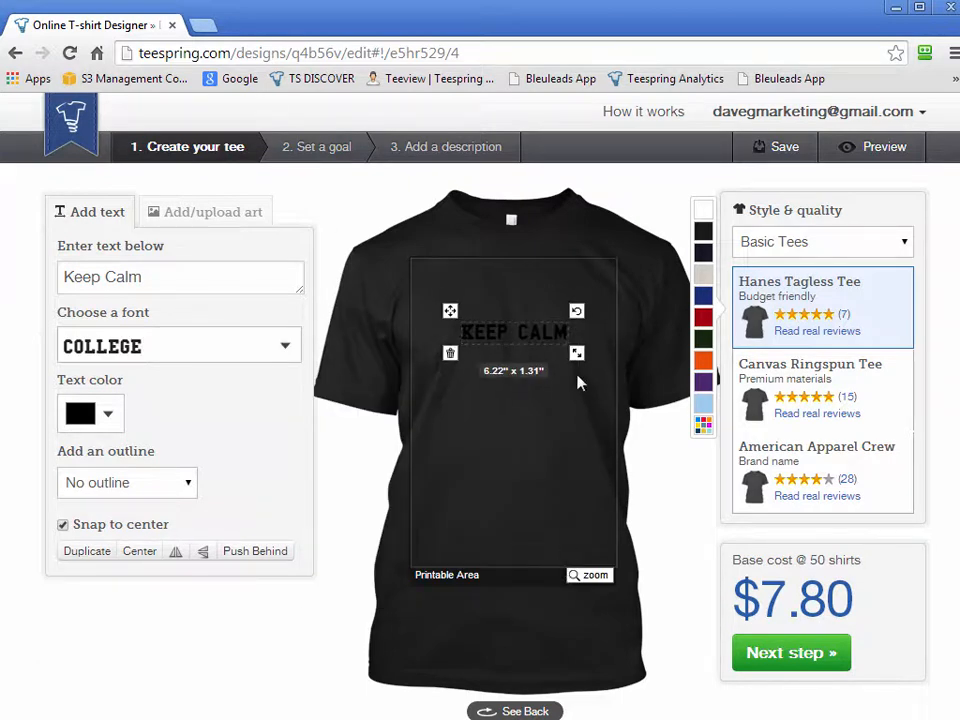
Enlarge the "Keep Calm" text to about 8.58 × 1.81 inches and colour it white
drag(580, 363, 596, 386)
click(80, 428)
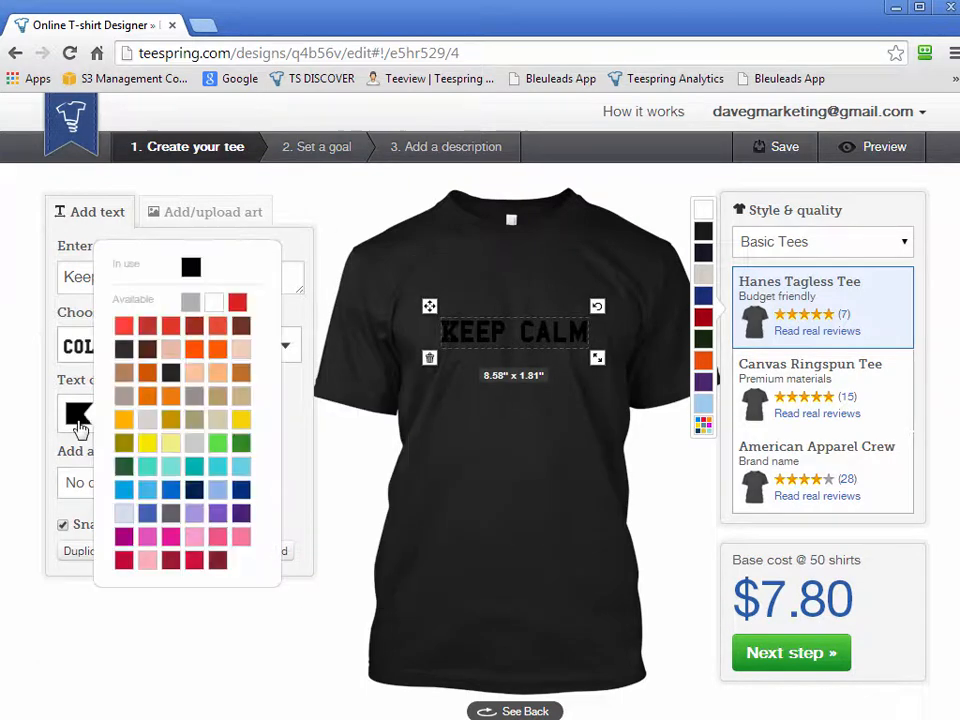
click(215, 303)
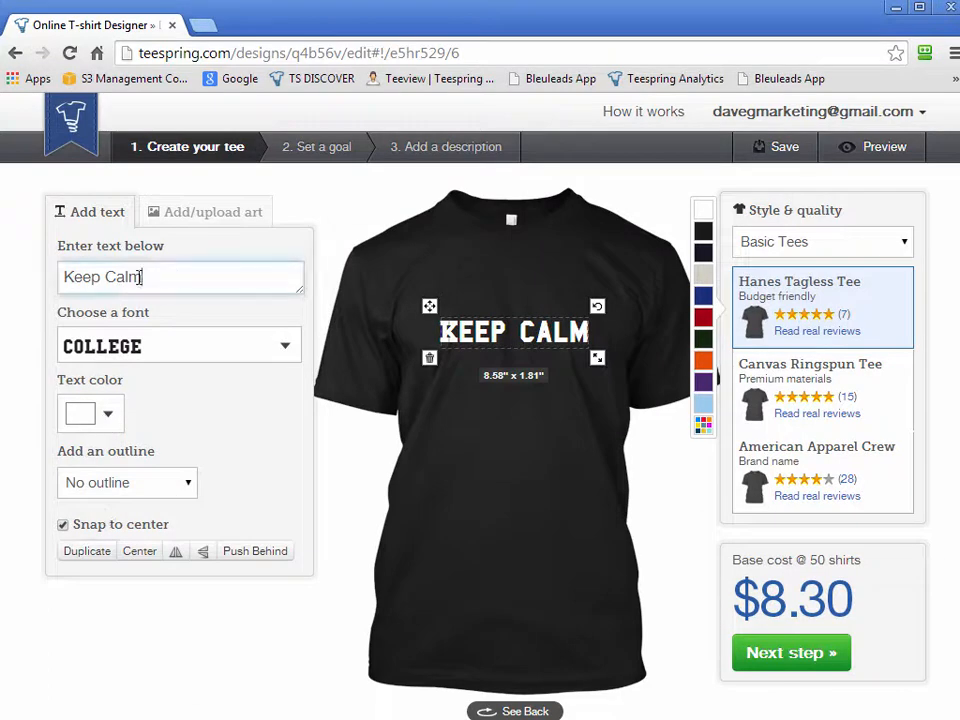
Replace the wording of the "Keep Calm" text with "This is"
triple_click(209, 278)
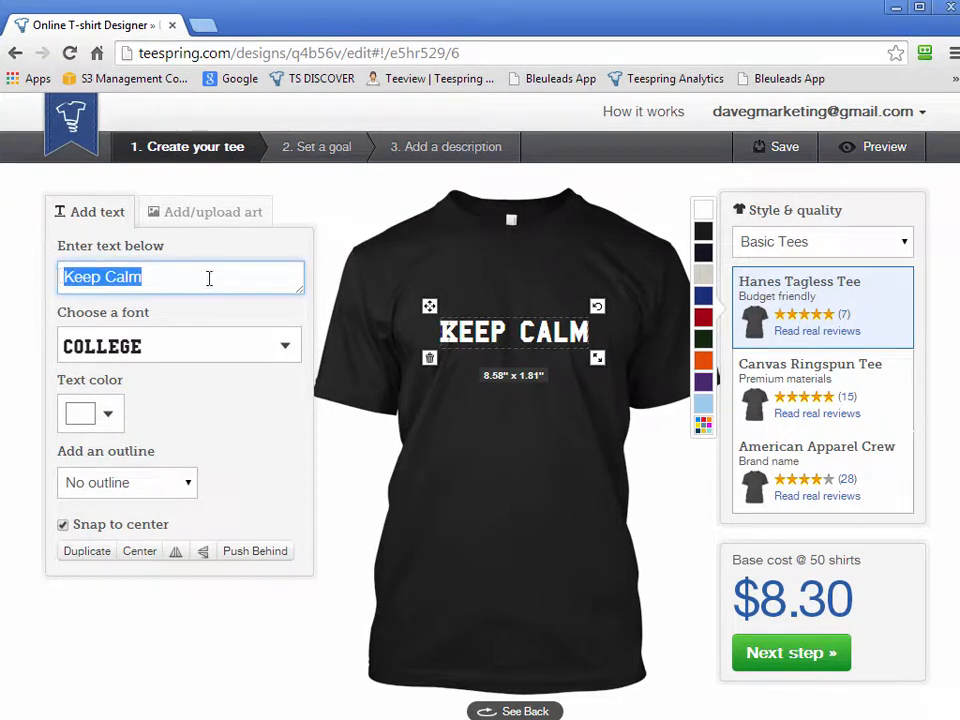
text(This is)
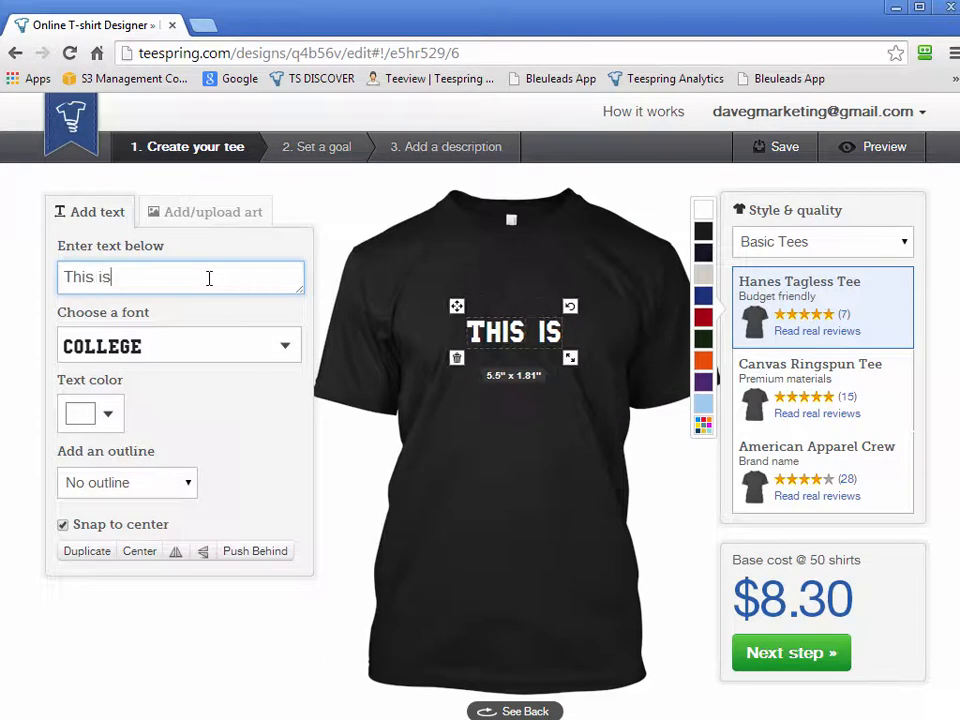
click(570, 392)
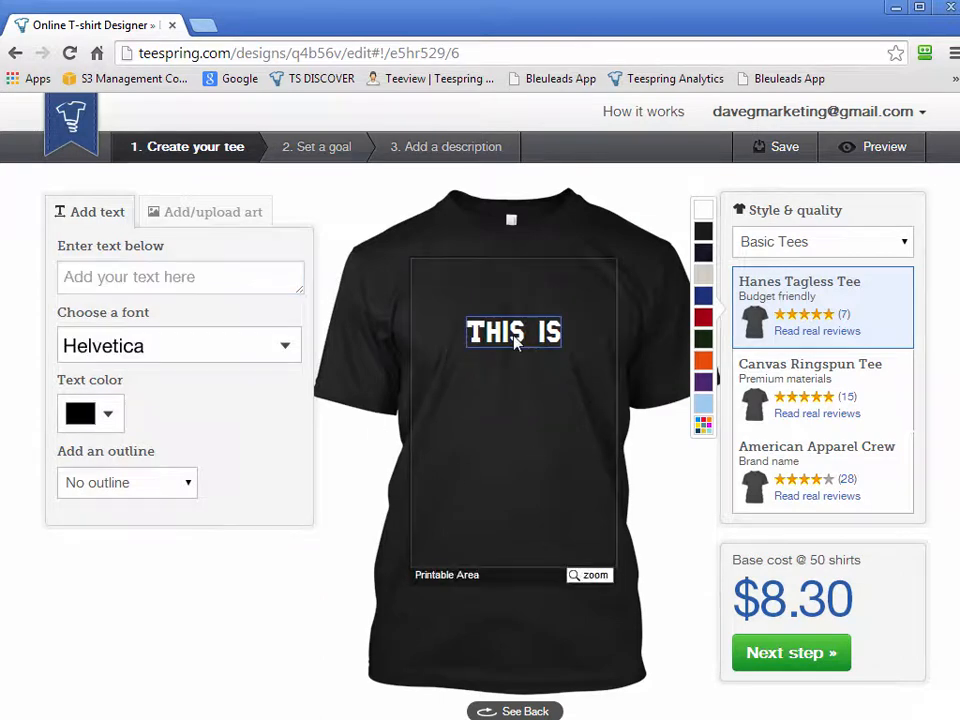
Move the text slightly higher on the shirt, keeping it centred, and change its wording to "KEEP CALM"
mouse_move(507, 332)
mouse_down()
mouse_move(514, 338)
mouse_move(517, 284)
mouse_move(513, 308)
mouse_up()
click(158, 283)
click(520, 306)
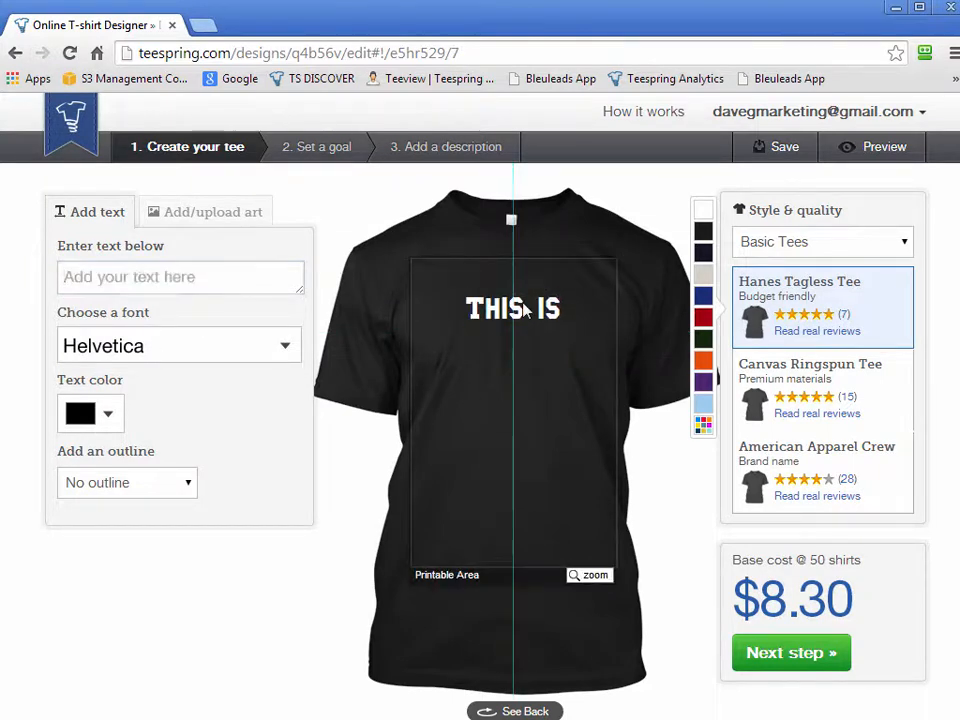
drag(64, 276, 181, 277)
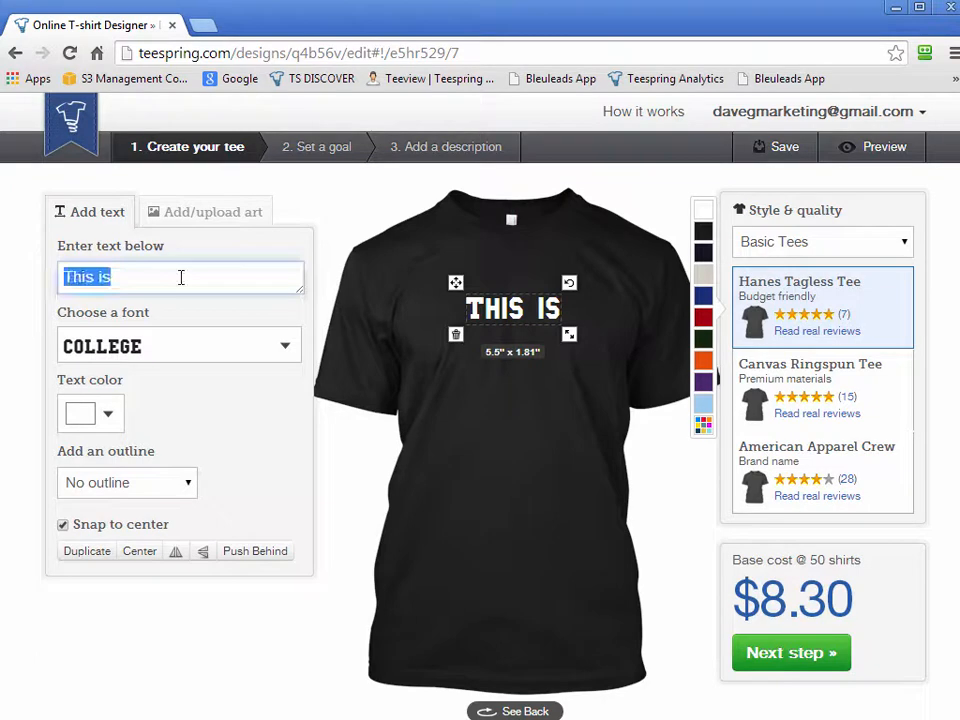
text(KEEP CALM)
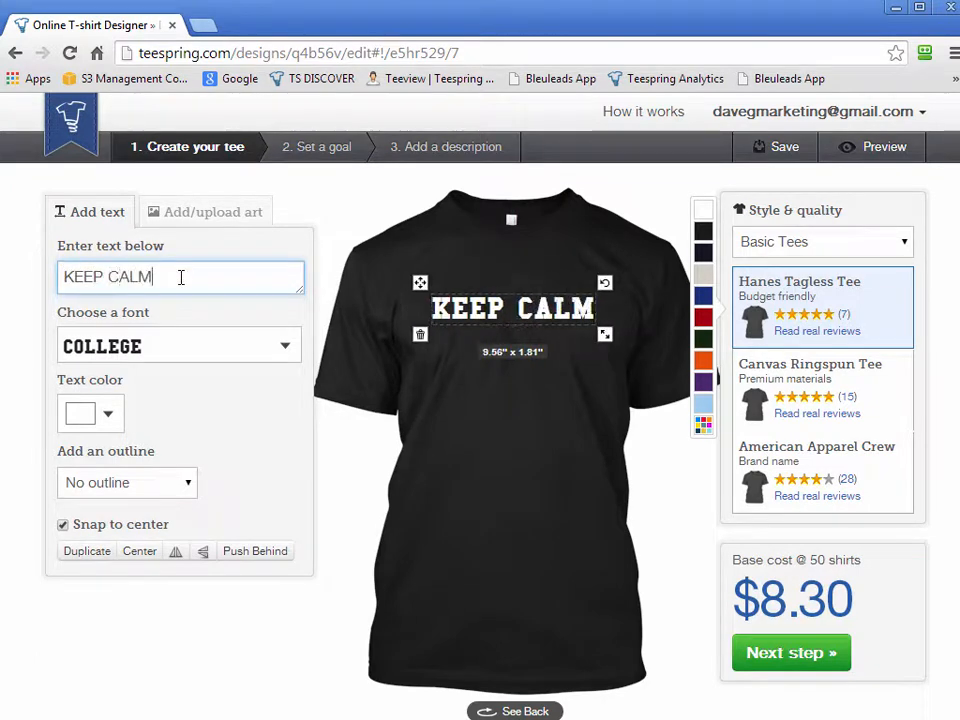
click(530, 416)
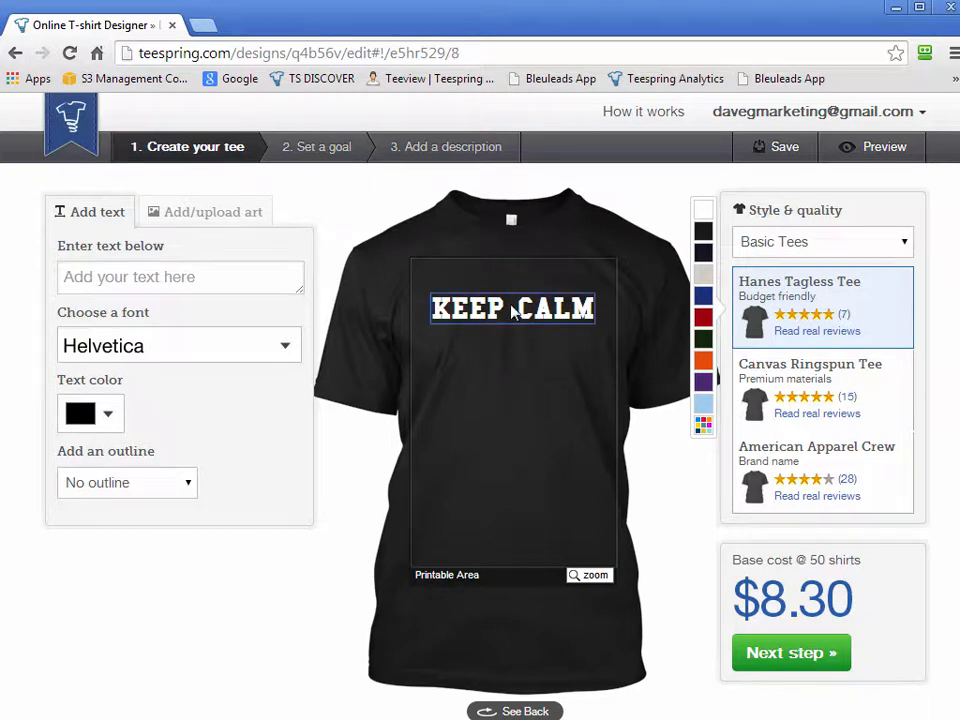
Add the separate text "and" in Helvetica to the shirt front and colour it white
click(136, 276)
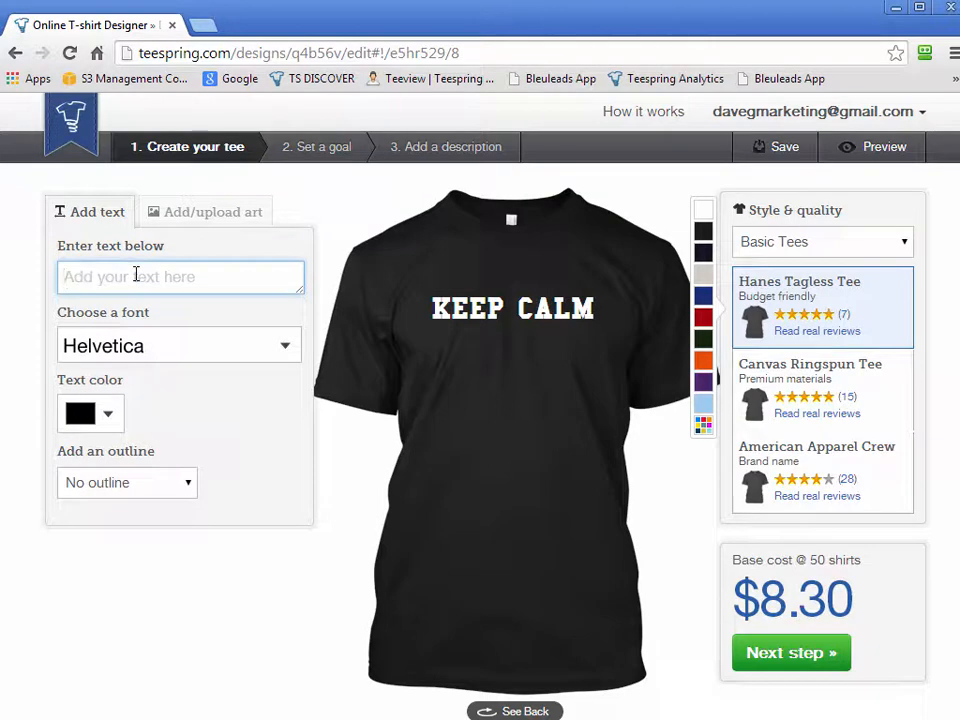
text(and)
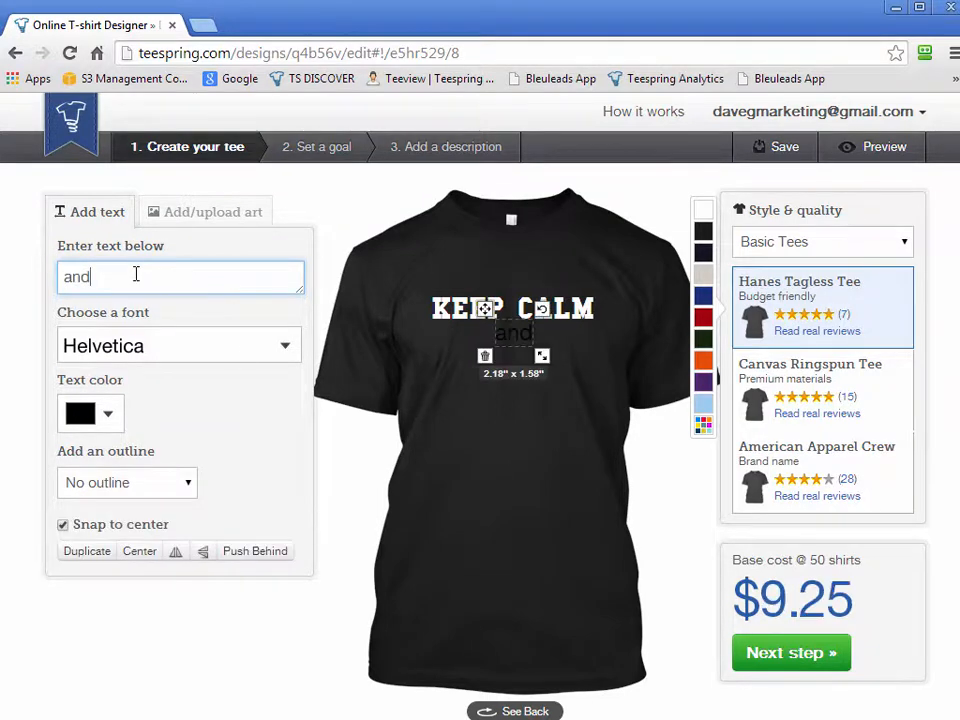
click(79, 420)
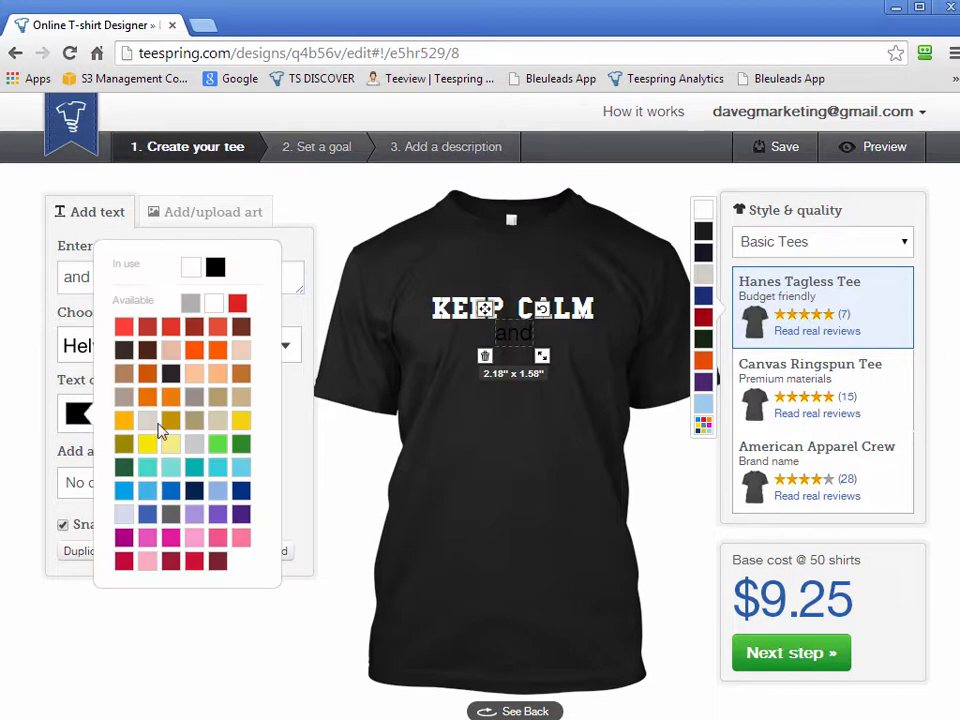
click(190, 267)
click(546, 443)
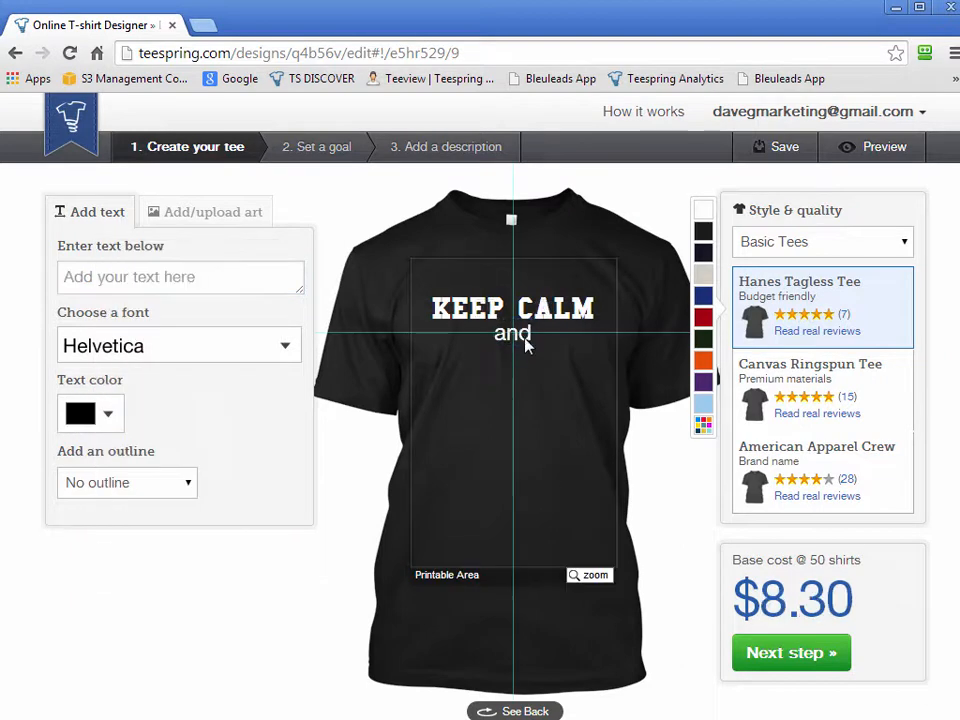
Move the word "and" down slightly so it sits centred just below "KEEP CALM"
click(531, 347)
click(570, 399)
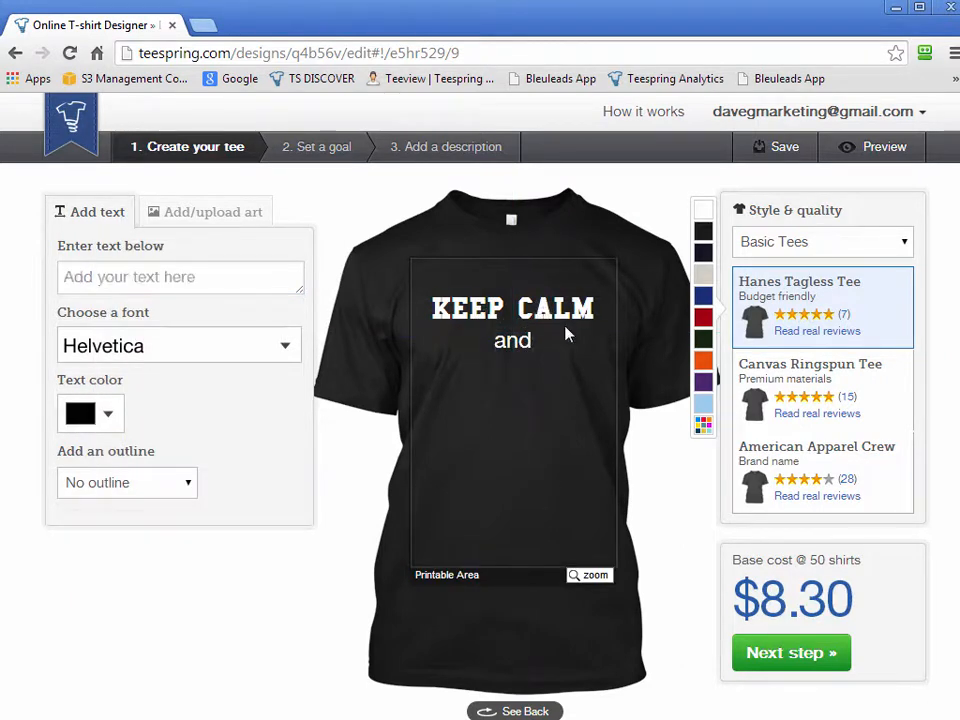
click(567, 316)
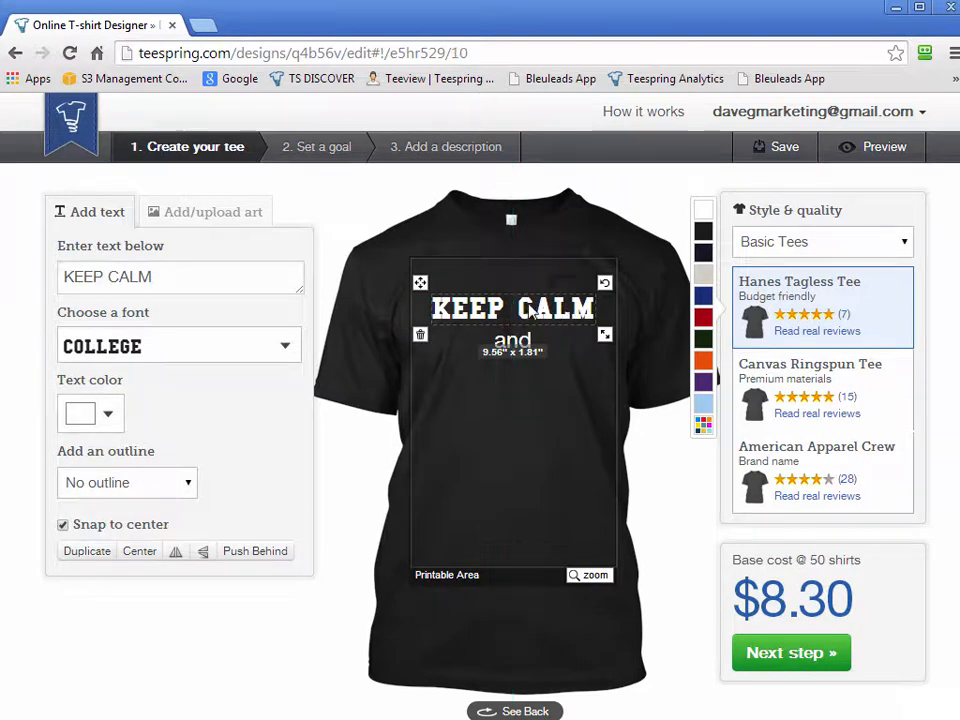
click(535, 450)
Add the text "BE COOL" in white Helvetica, centred below the word "and"
click(181, 276)
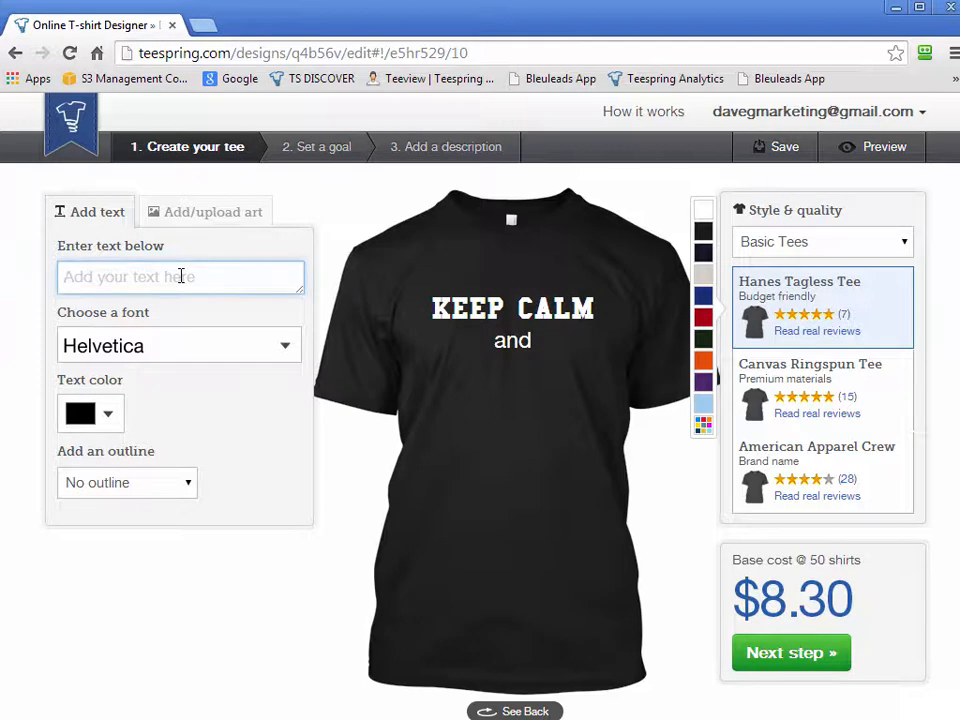
text(BE COOL)
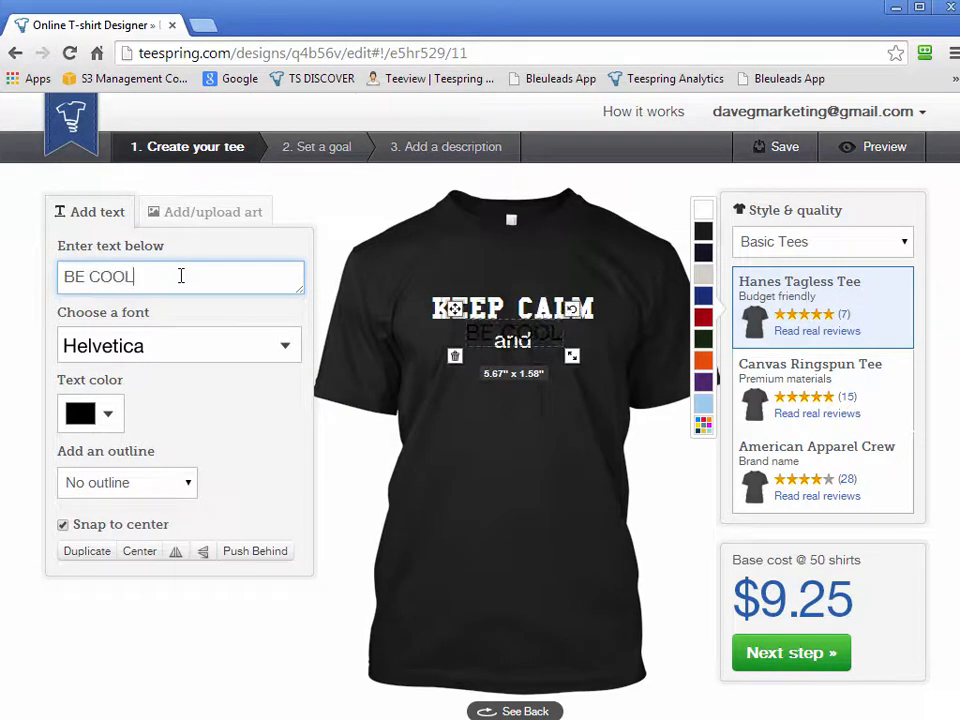
drag(533, 338, 531, 377)
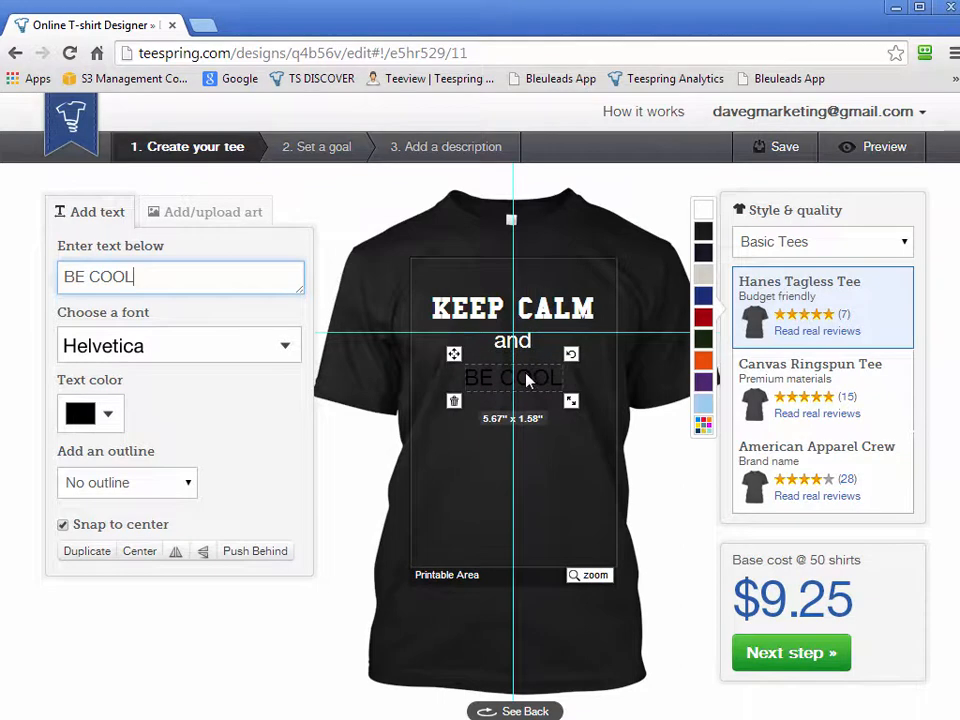
click(83, 416)
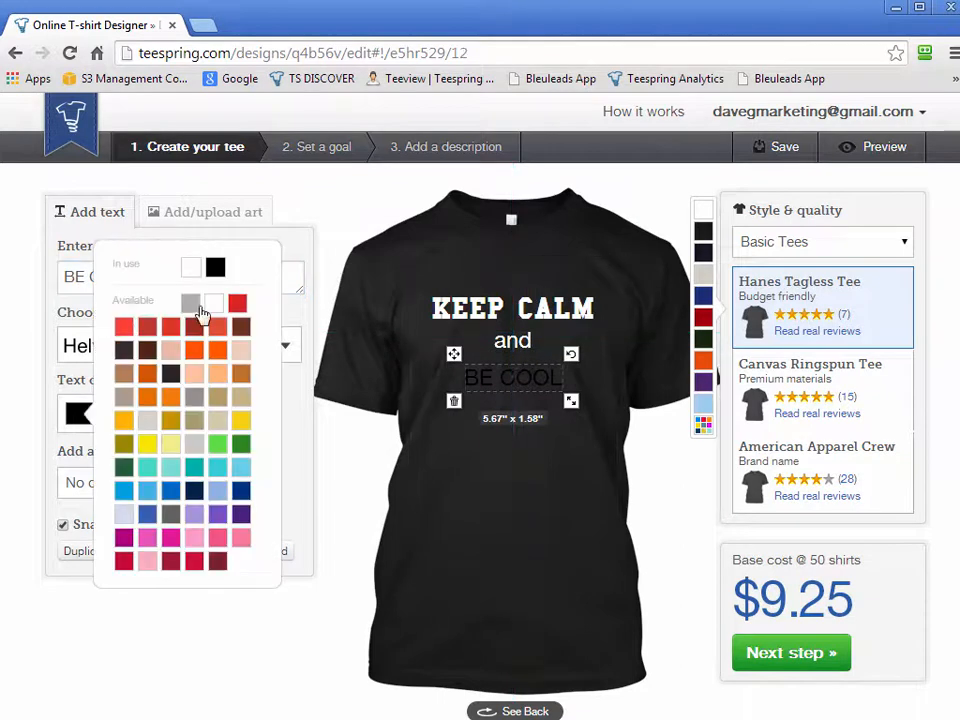
click(189, 266)
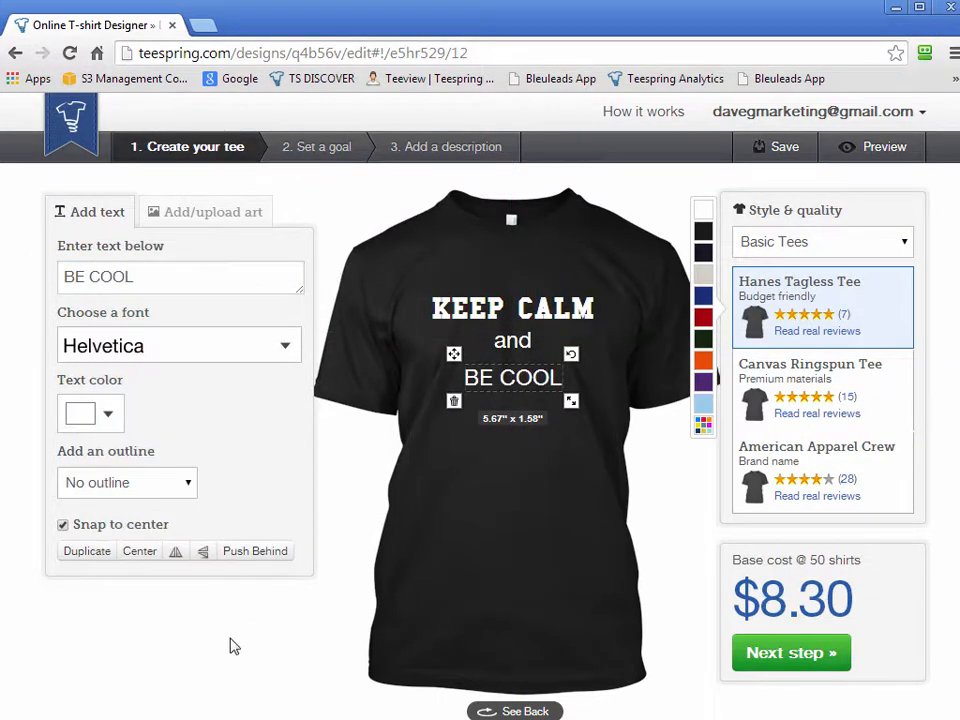
Change the "BE COOL" text to the Creampuff font, enlarge it slightly and tilt it so its right end rises
click(228, 352)
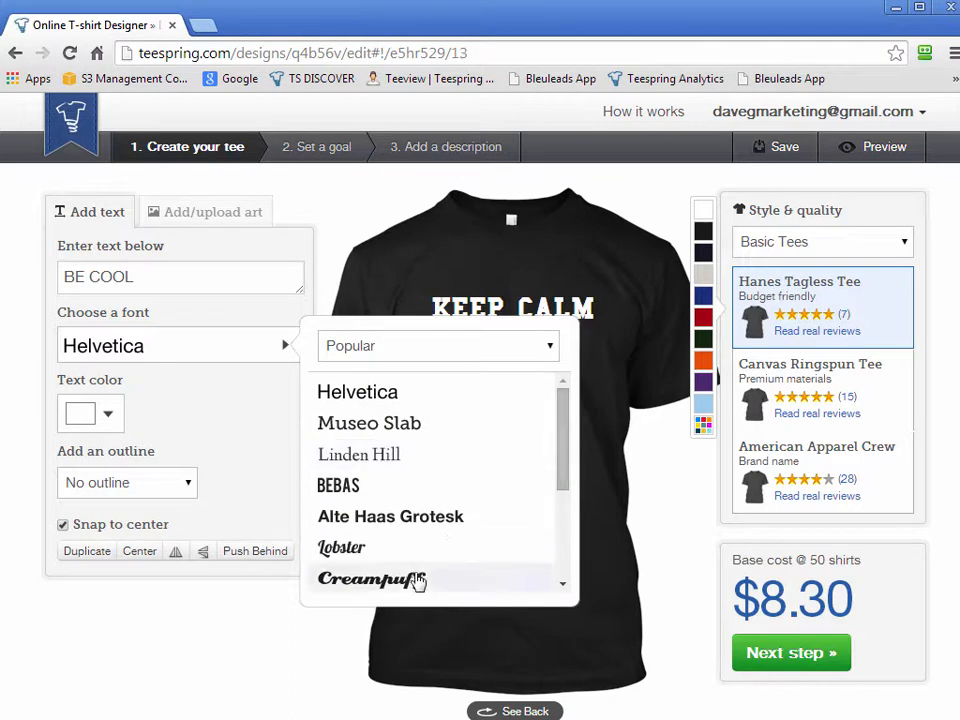
click(420, 579)
drag(575, 400, 598, 402)
drag(598, 350, 571, 373)
click(553, 588)
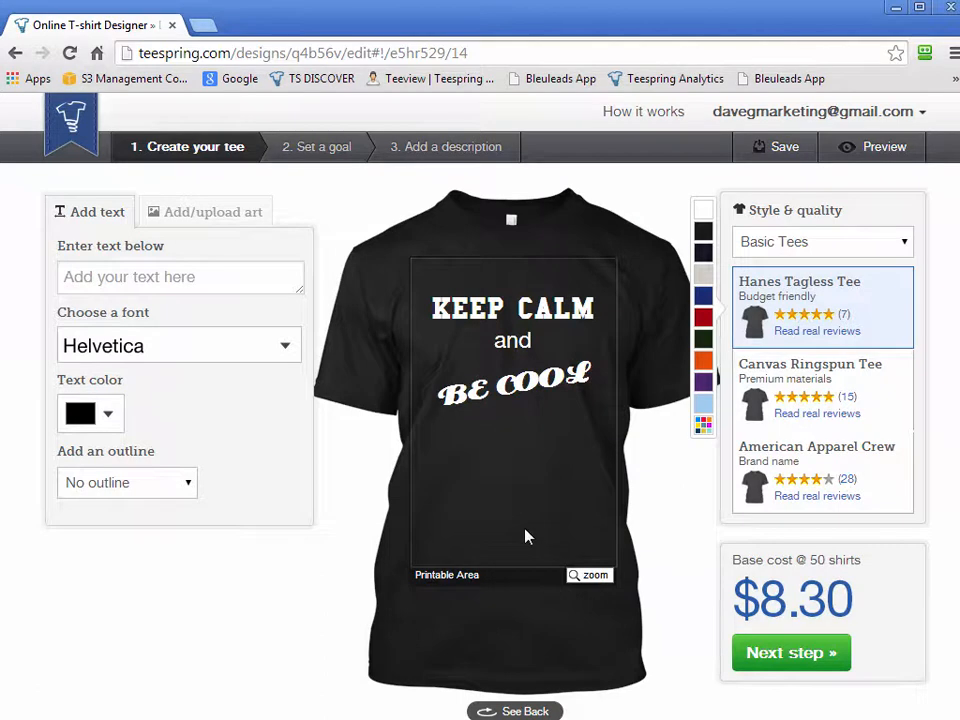
Add the EMS Symbol from the art library's Popular artwork to the shirt front
click(212, 213)
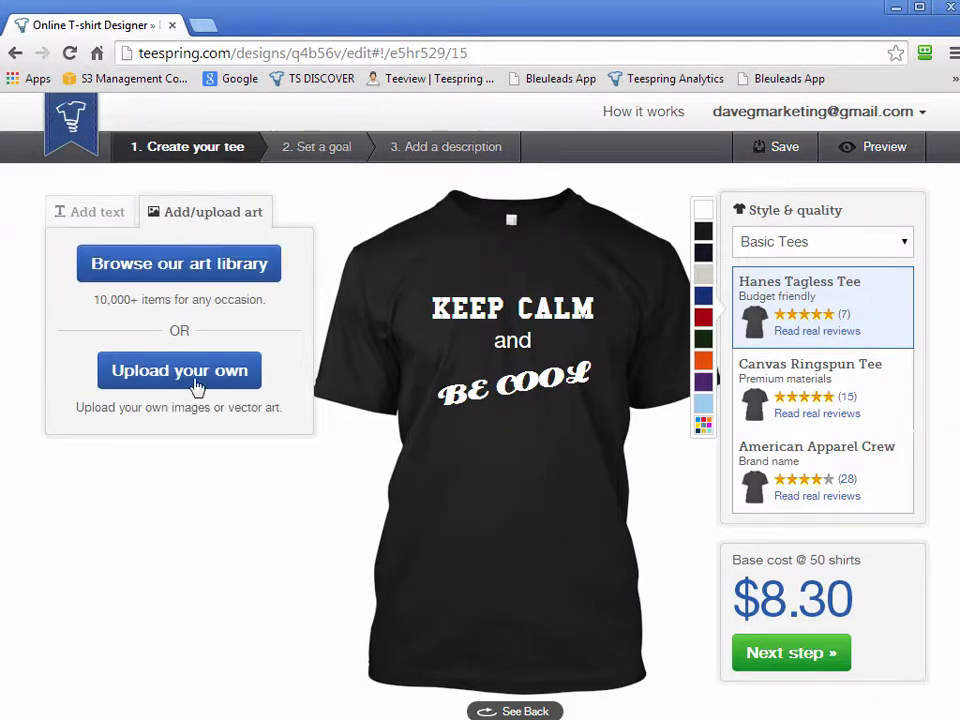
click(160, 266)
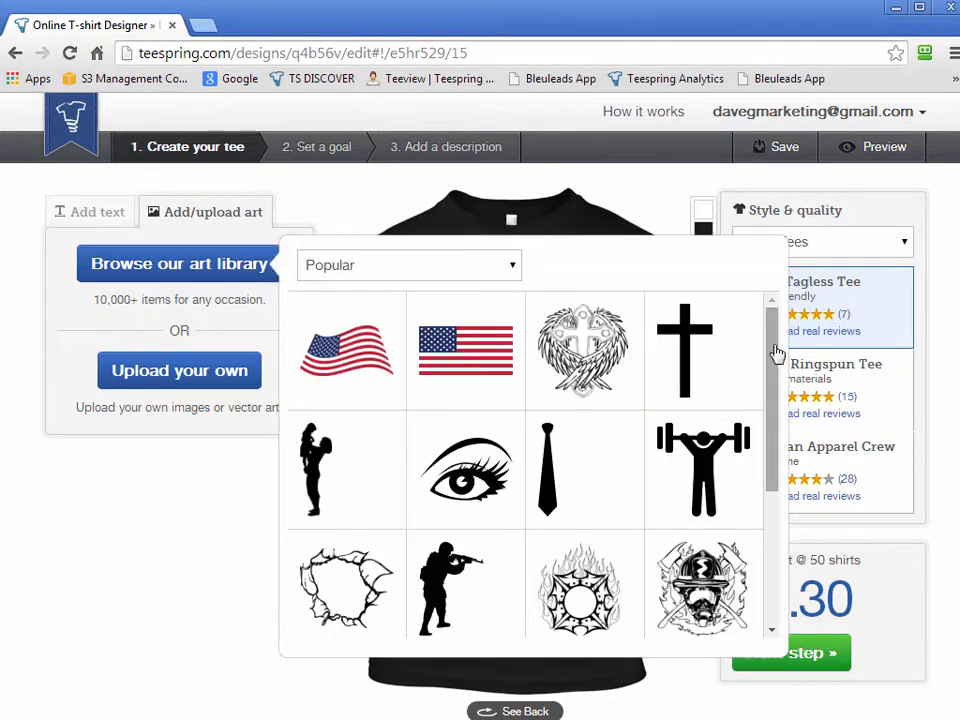
scroll(779, 356, down, 4)
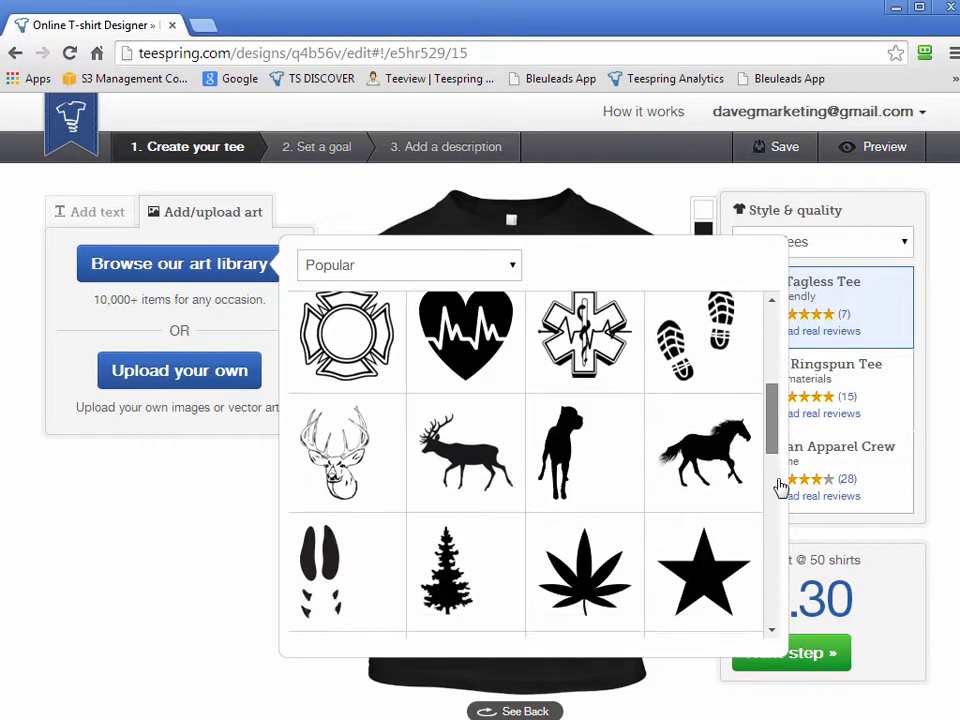
scroll(781, 470, up, 2)
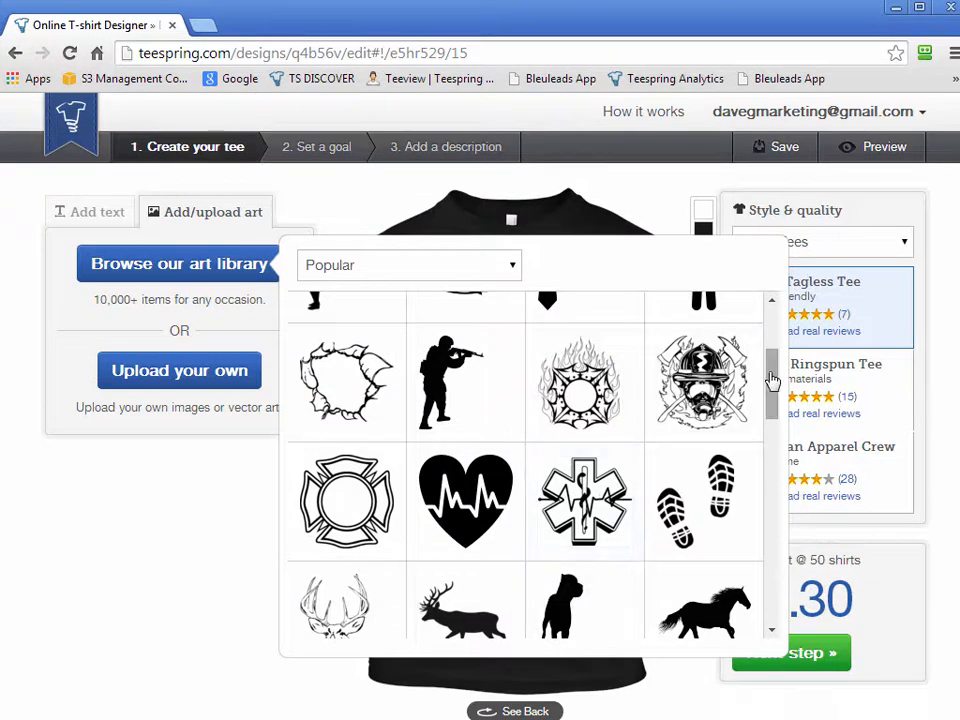
drag(775, 389, 773, 367)
scroll(773, 367, down, 2)
click(562, 456)
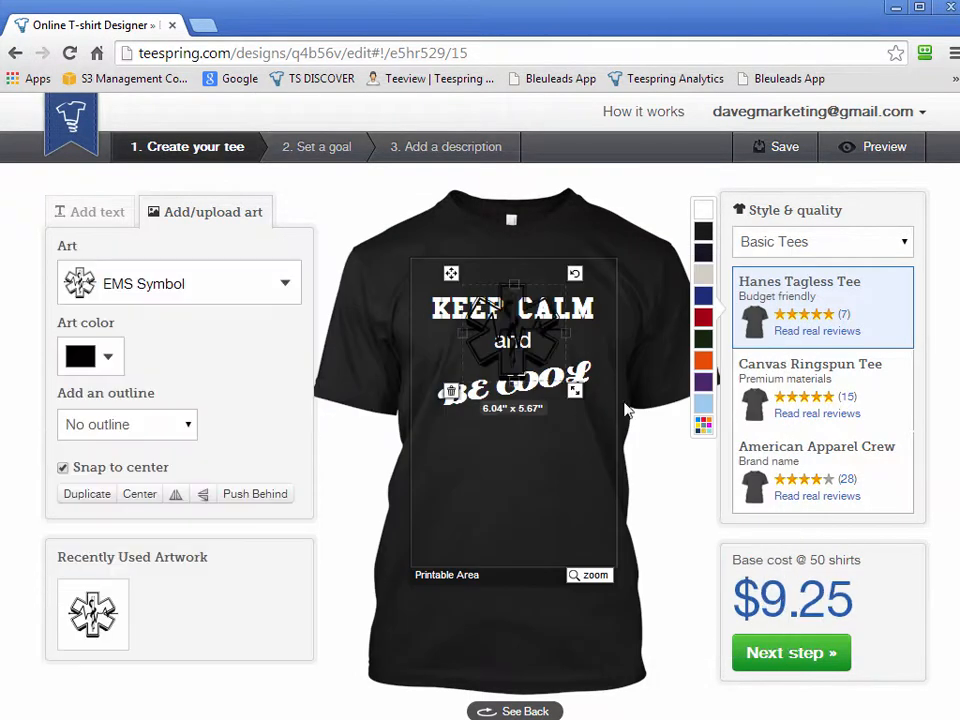
Move the EMS Symbol so it sits centred below "BE COOL" and colour it yellow
click(485, 362)
click(480, 349)
drag(453, 273, 455, 430)
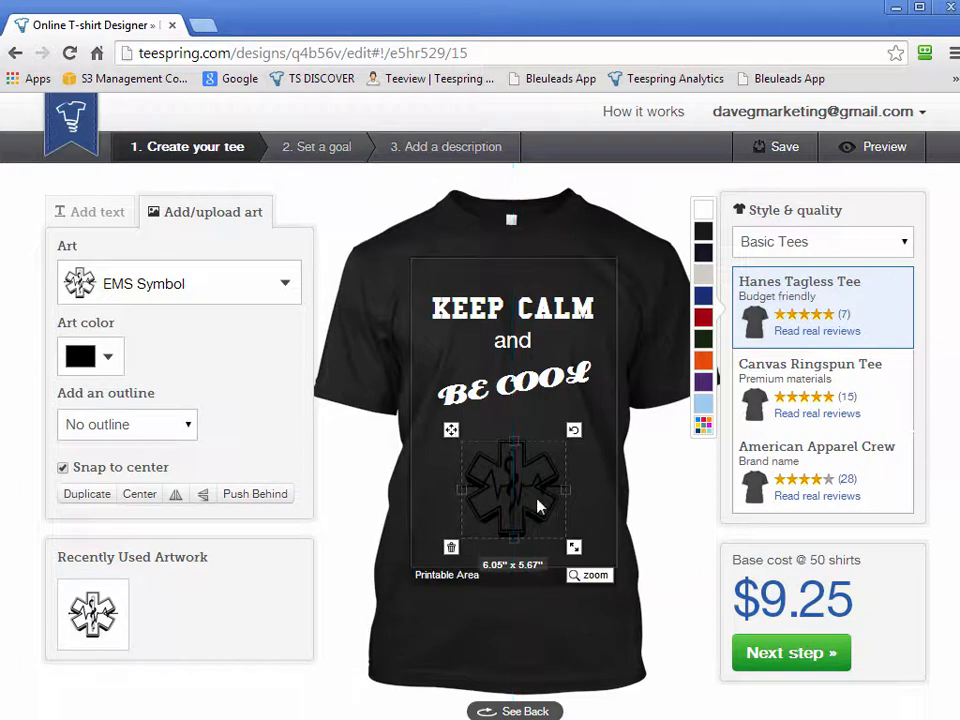
click(86, 358)
click(143, 388)
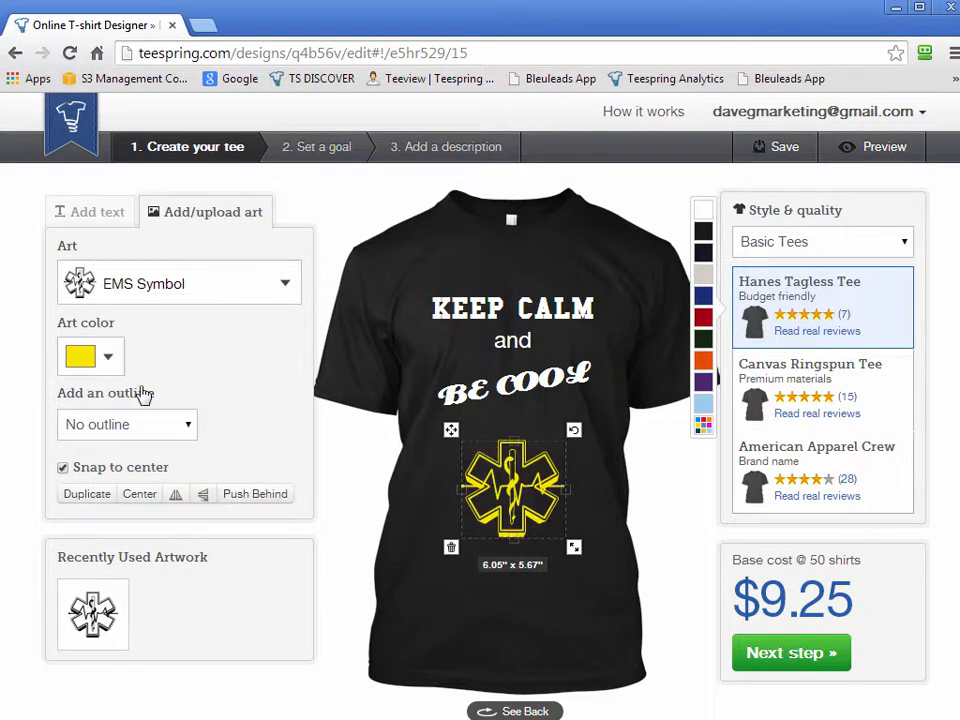
click(583, 643)
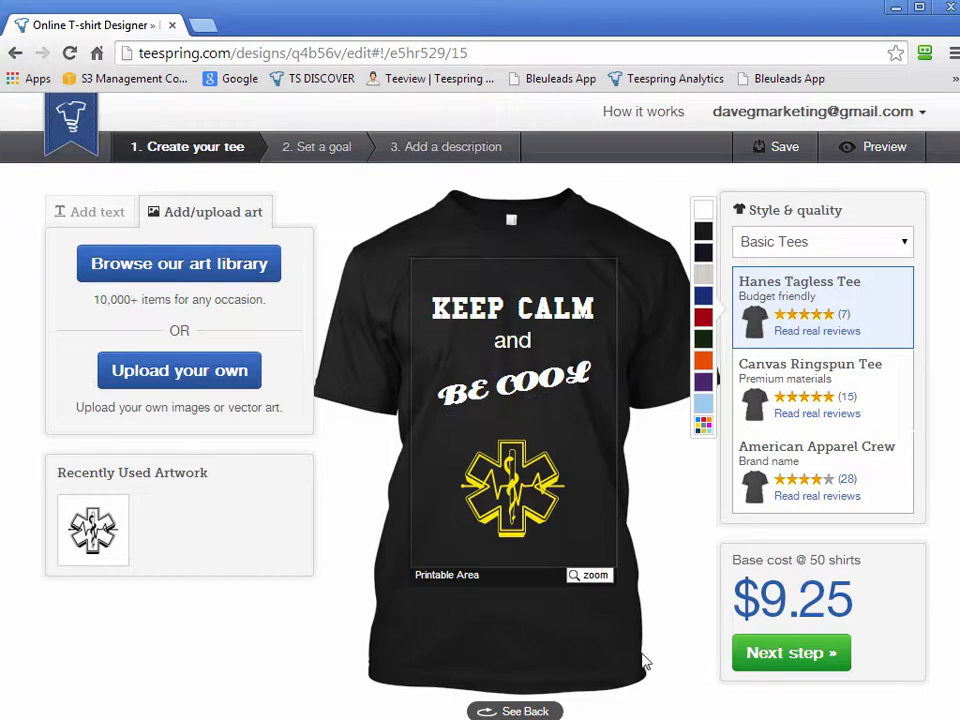
Look through the art library's Popular artwork and its Military categories Explosions and Weapons, then close the library
click(214, 272)
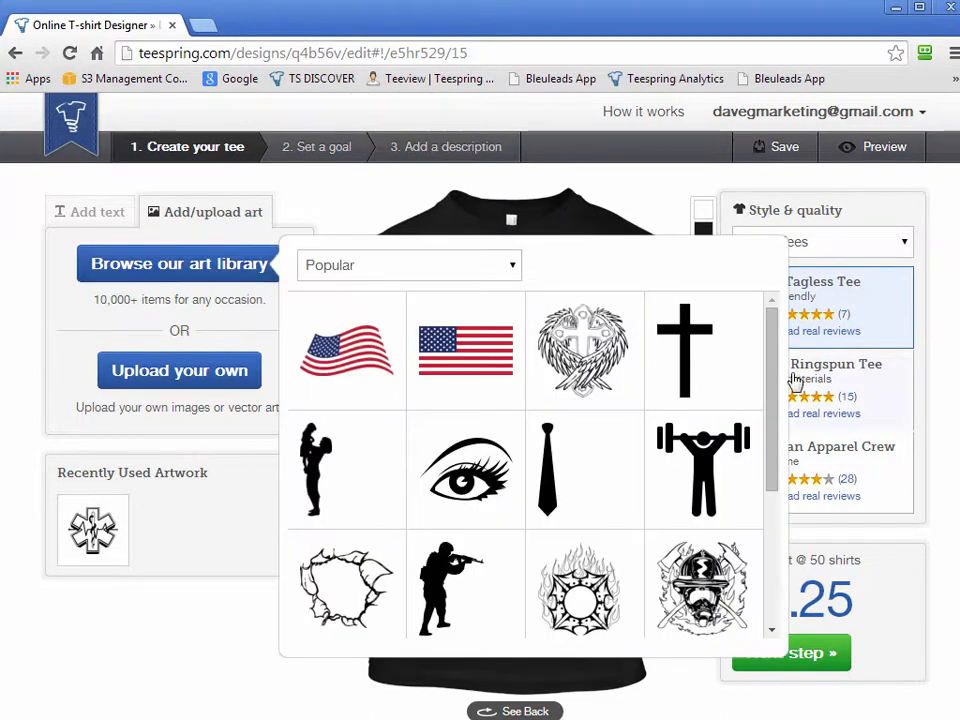
drag(778, 343, 798, 316)
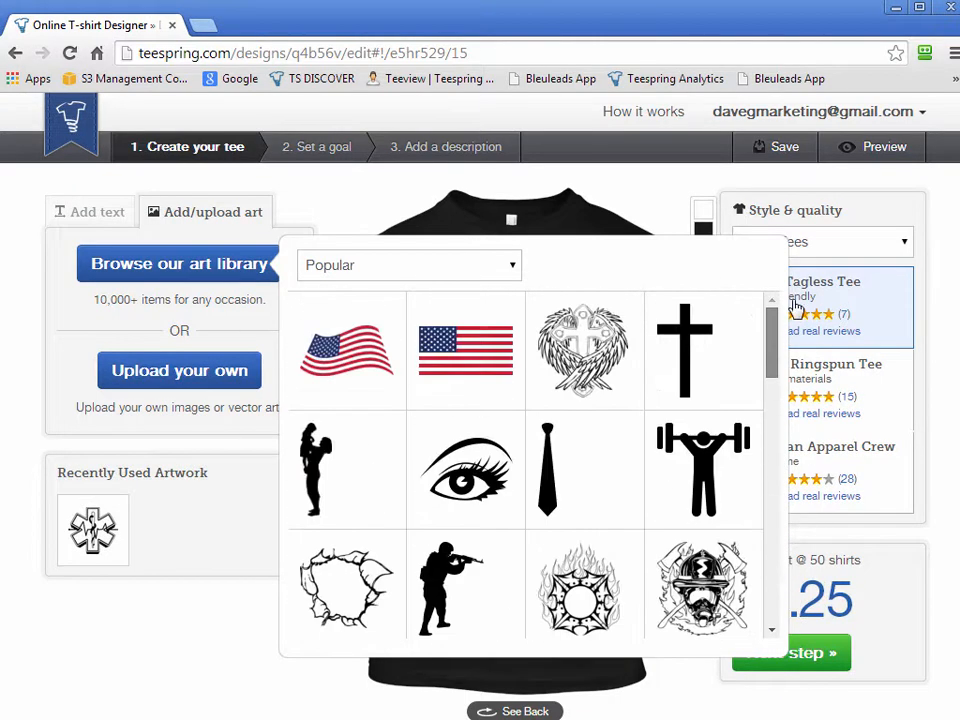
click(399, 265)
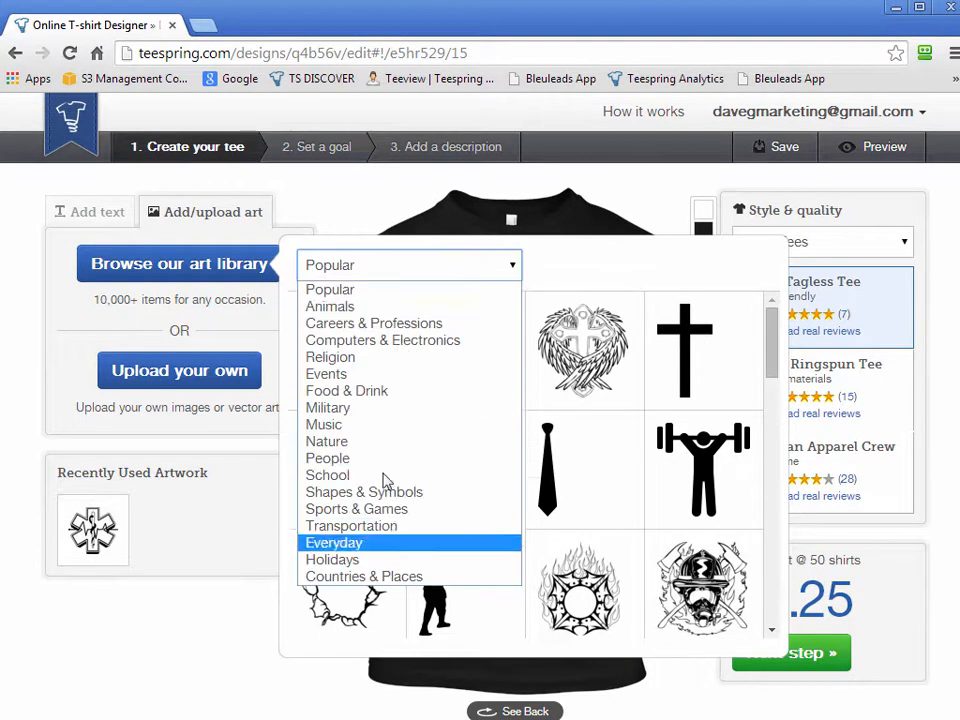
click(340, 408)
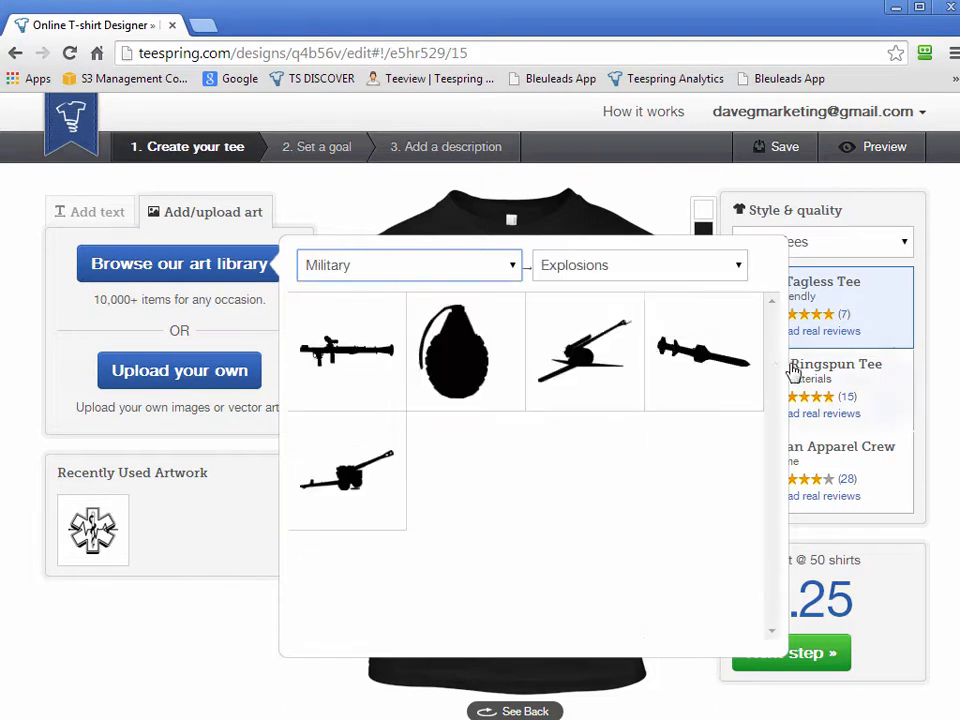
click(611, 265)
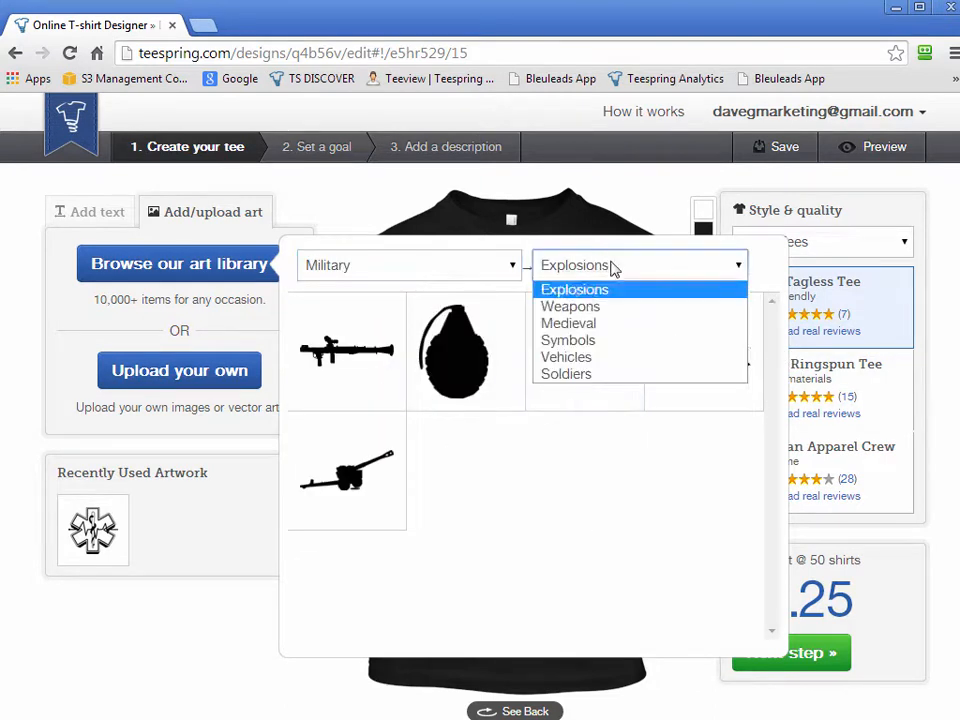
click(620, 310)
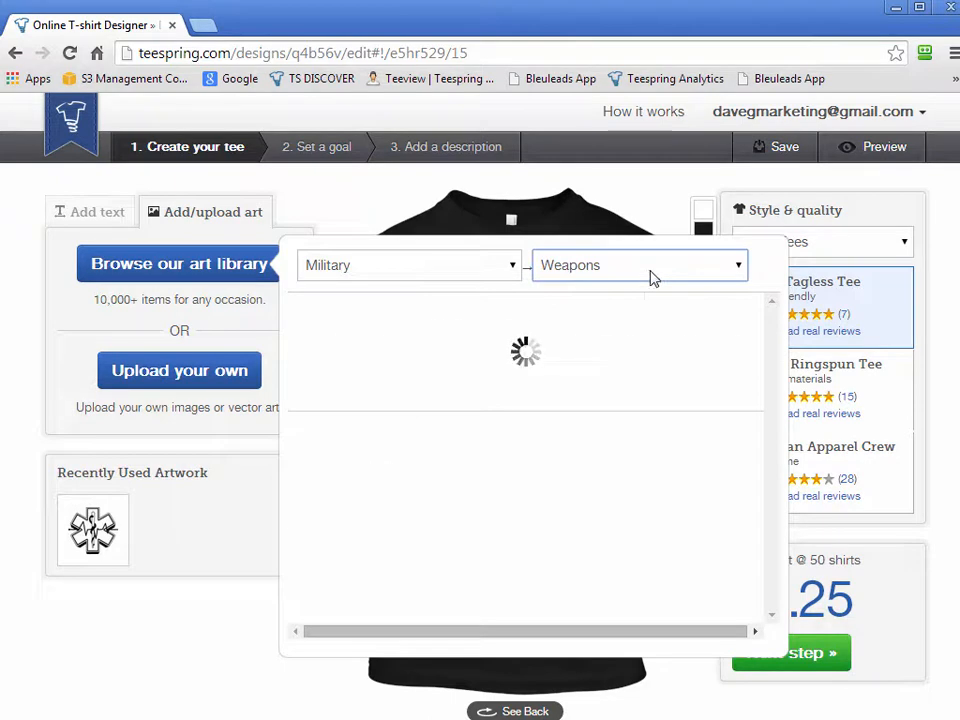
drag(776, 396, 772, 328)
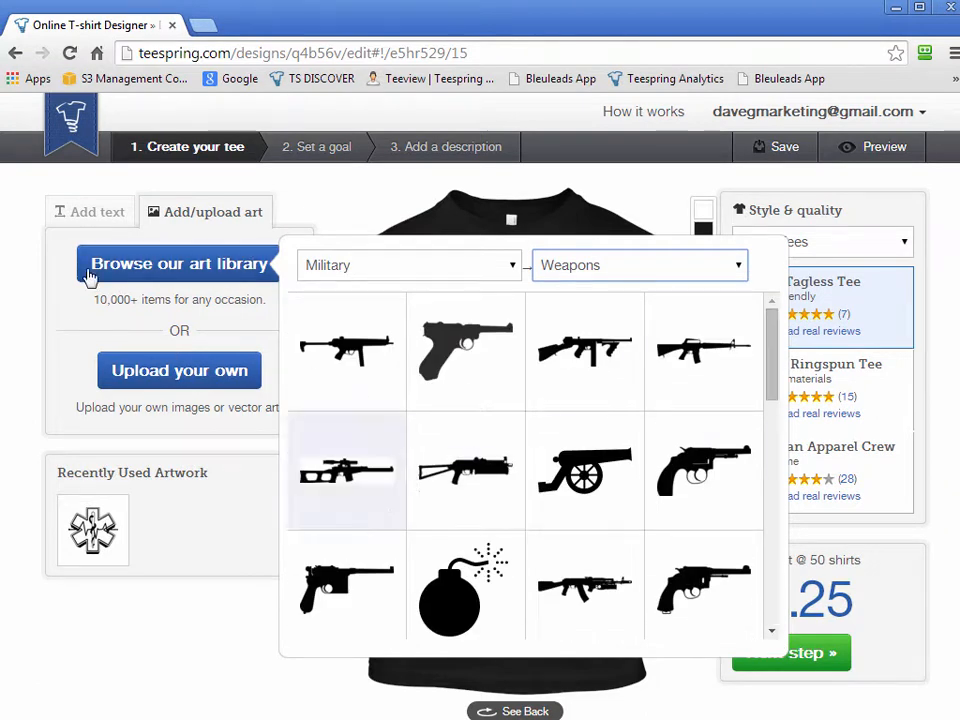
click(75, 326)
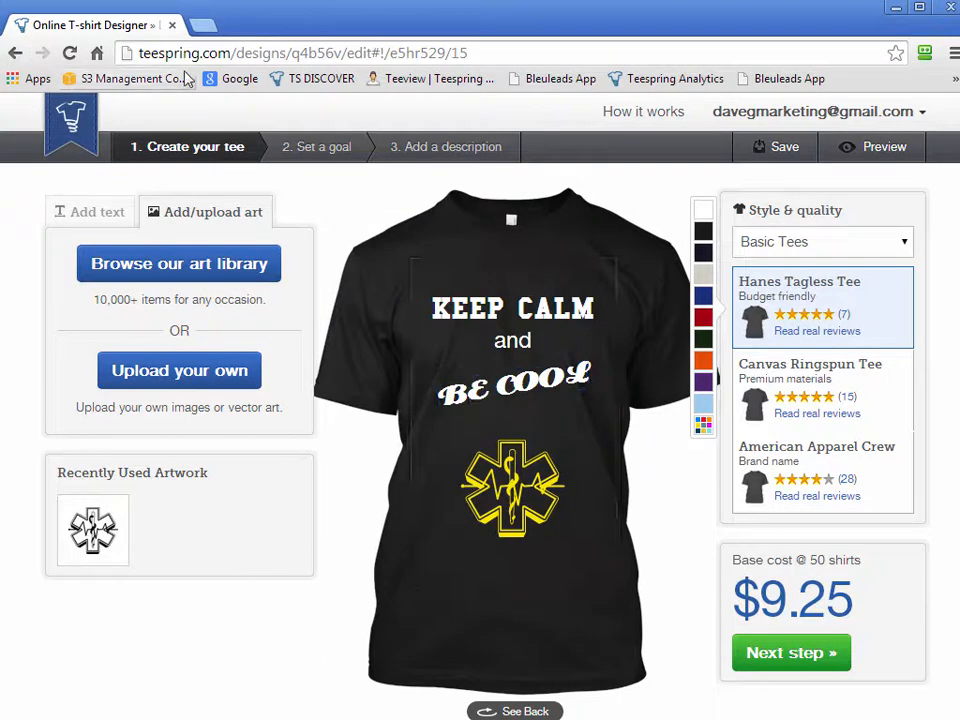
Search Google in a new browser tab for "funny hockey sayings"
click(202, 25)
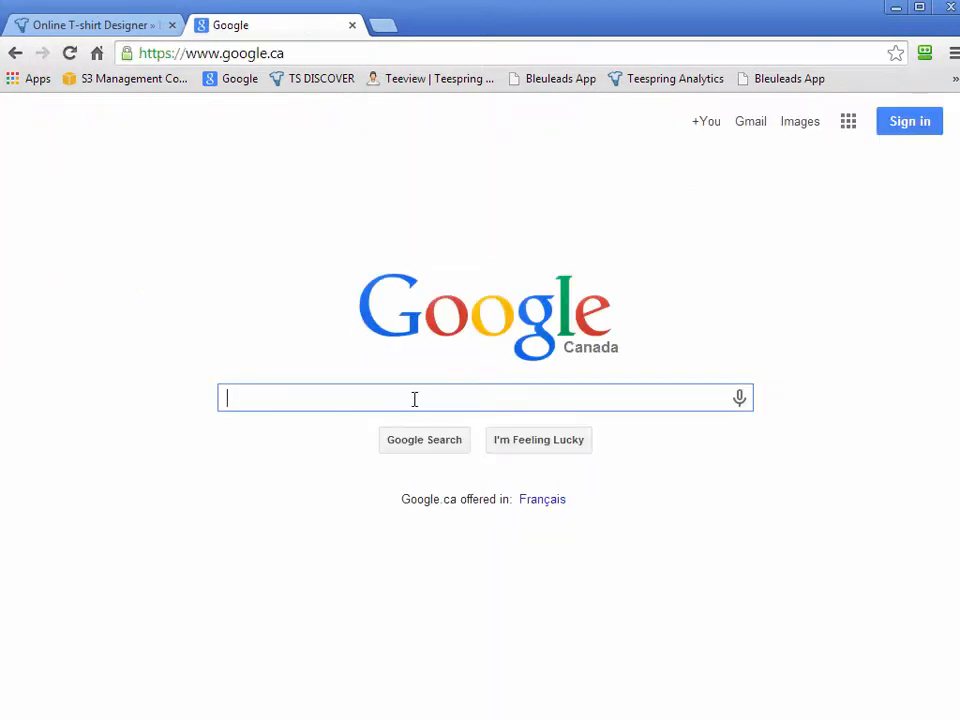
text(funny hock)
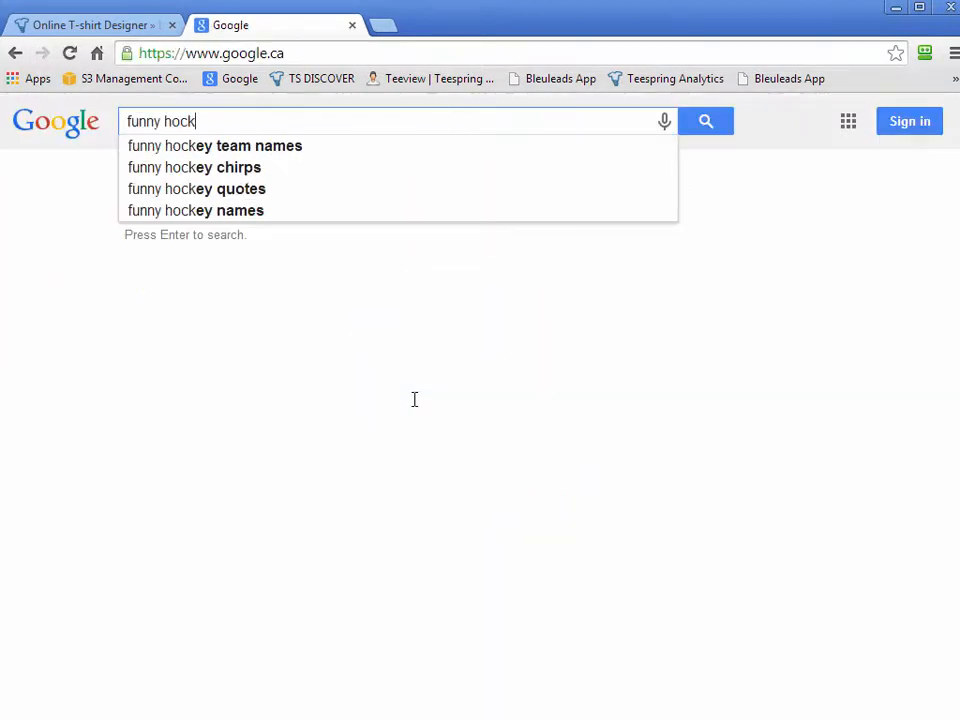
text(ey sayings)
key(Return)
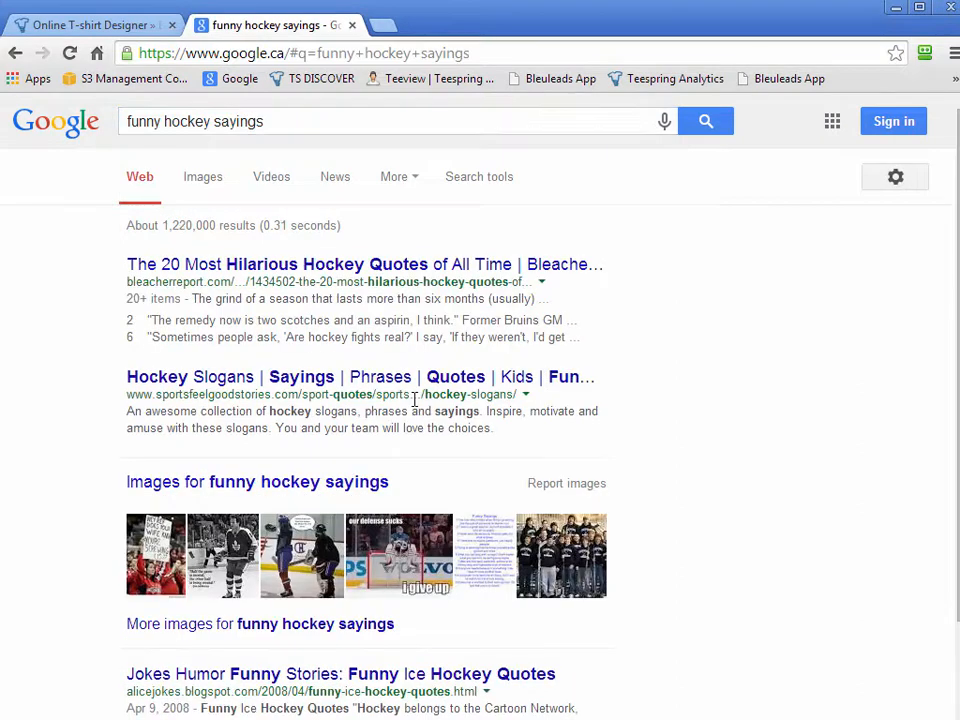
Open the Hockey Slogans search result in its own tab and read through its lists of slogans for shirt ideas
middle_click(190, 380)
click(470, 25)
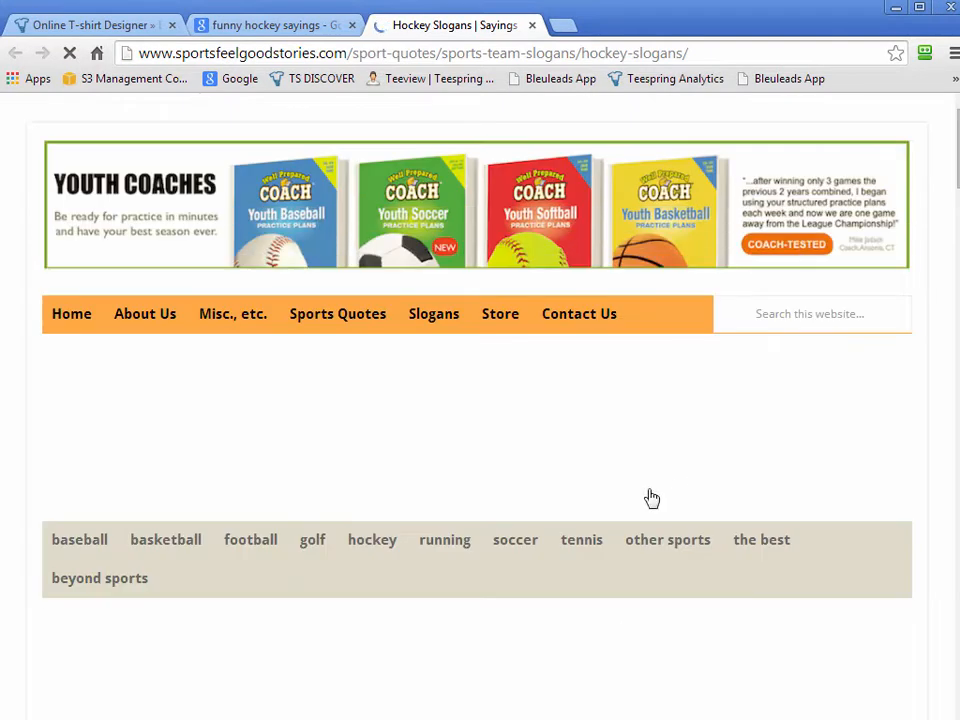
scroll(654, 493, down, 5)
scroll(665, 593, down, 15)
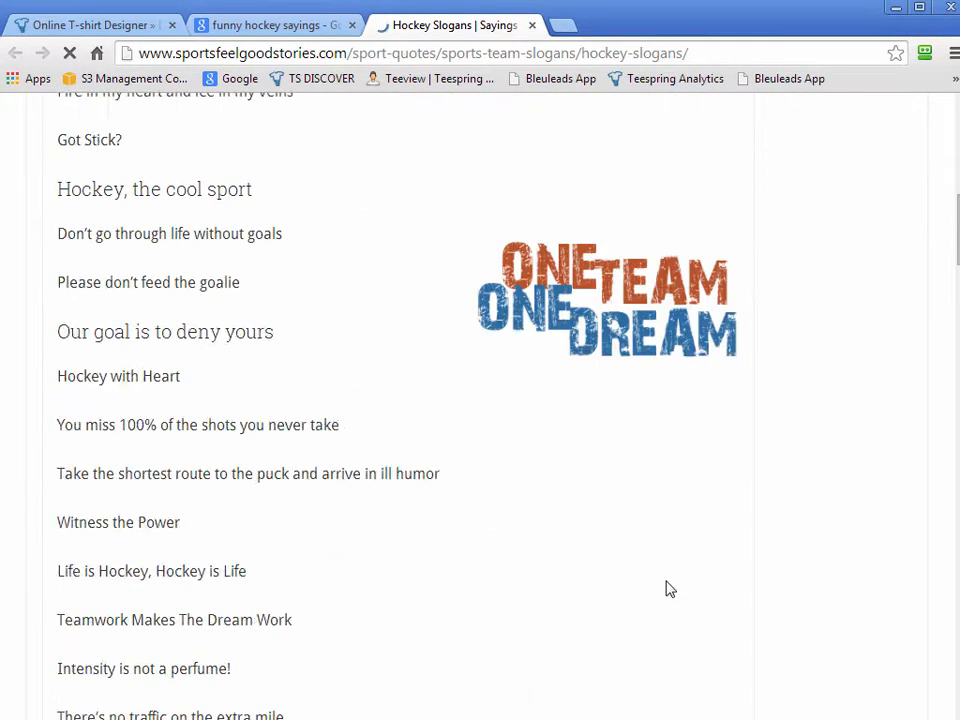
scroll(521, 486, down, 15)
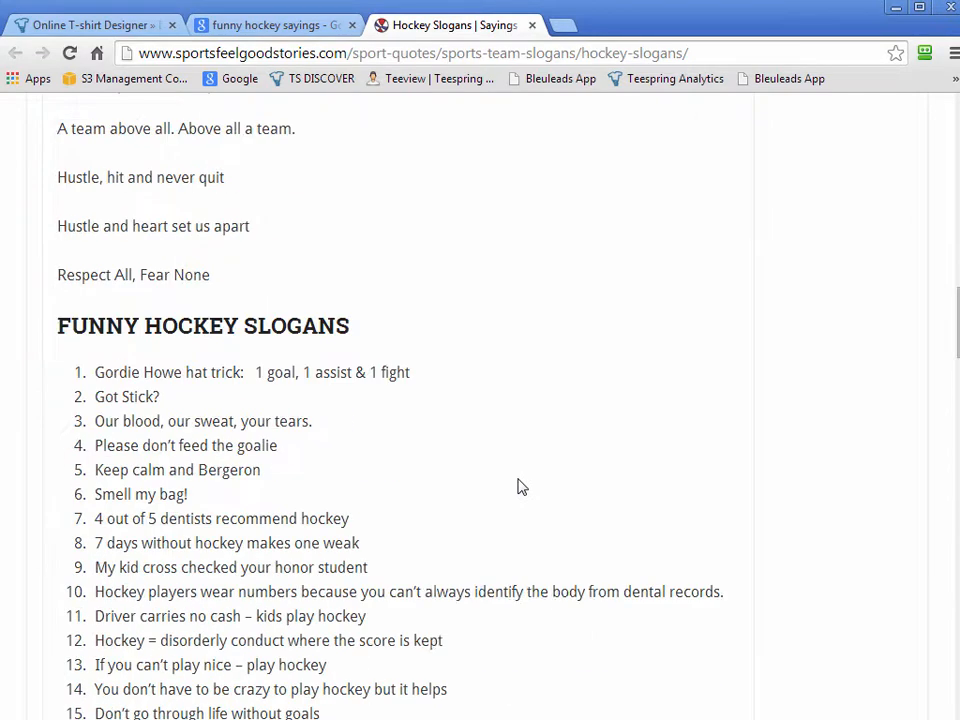
scroll(521, 486, down, 10)
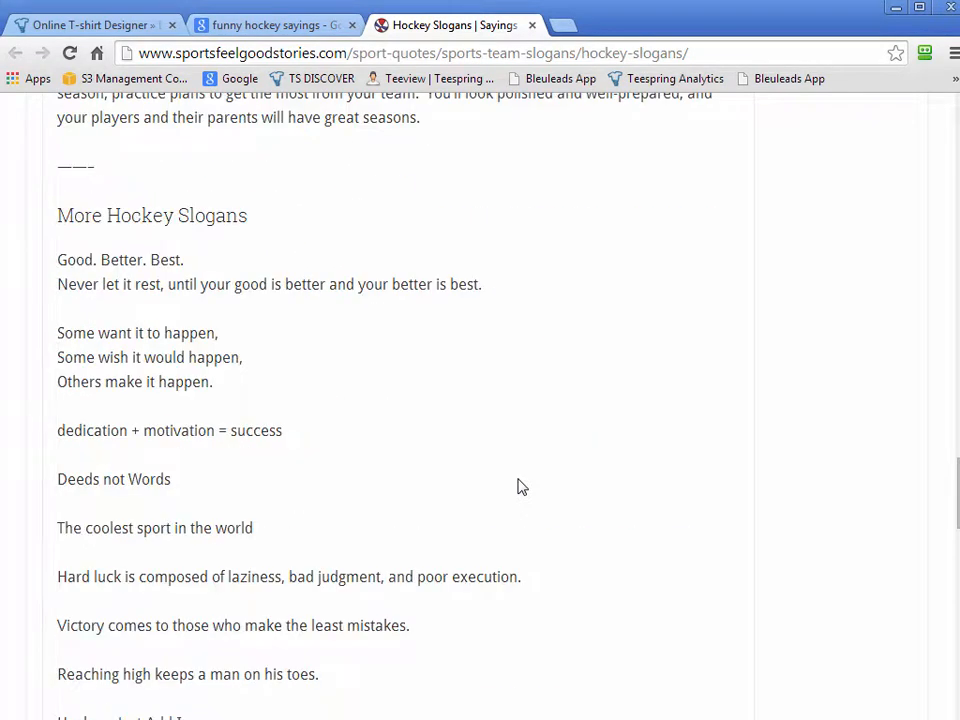
scroll(521, 486, down, 2)
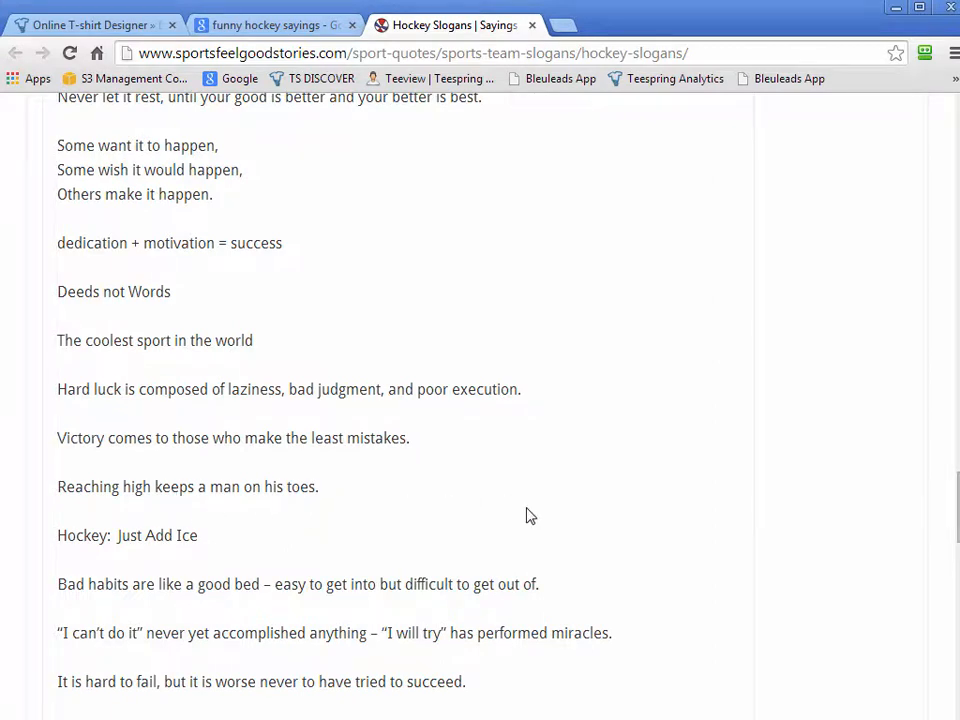
scroll(530, 516, down, 2)
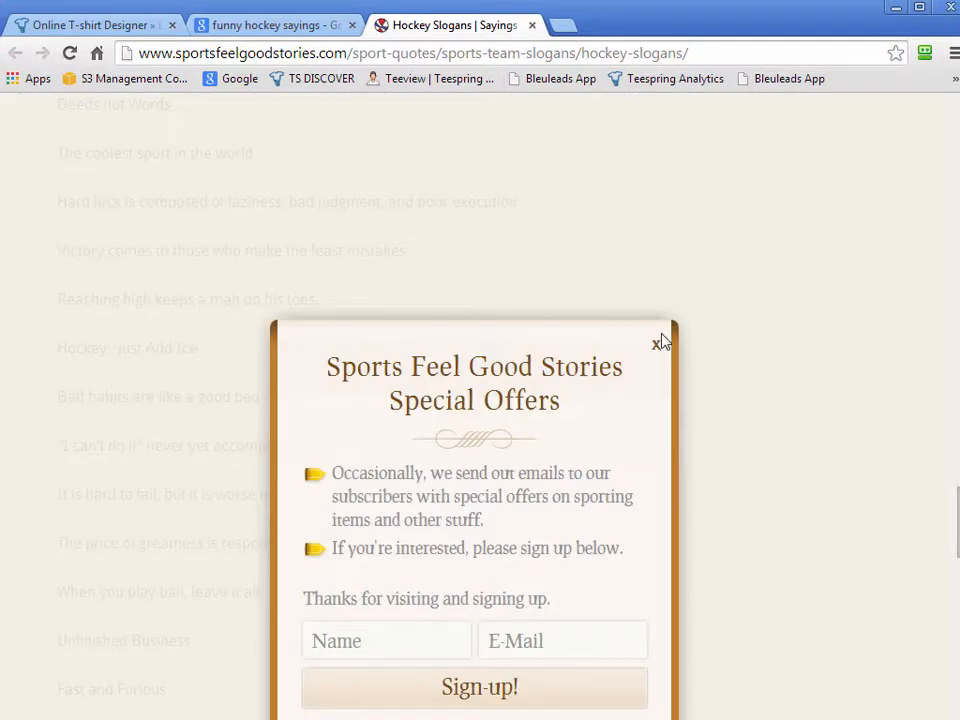
click(658, 343)
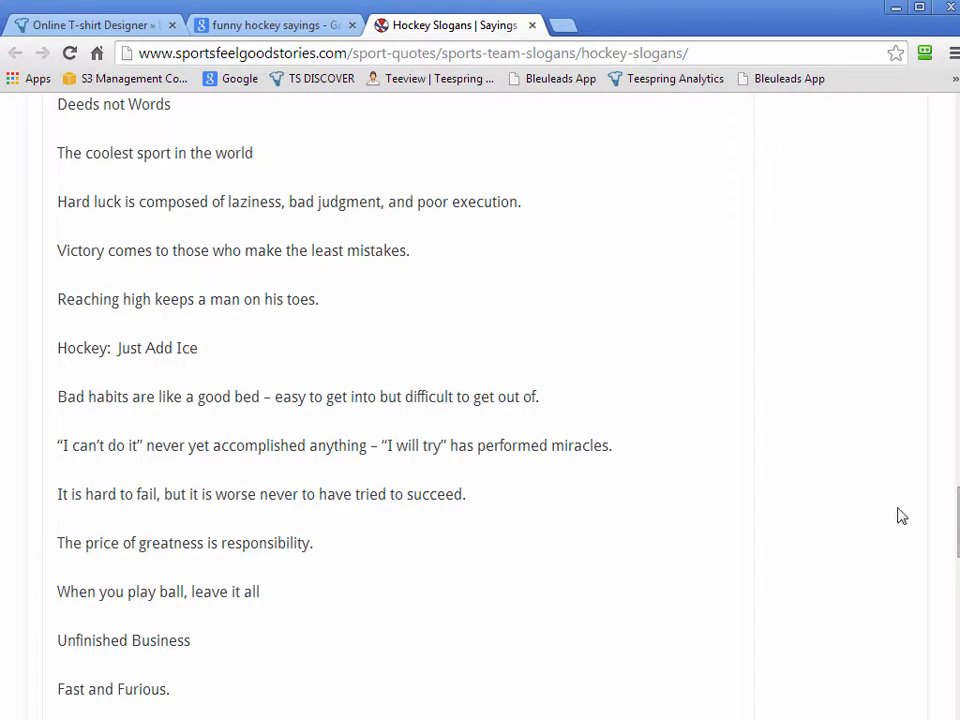
drag(957, 540, 951, 229)
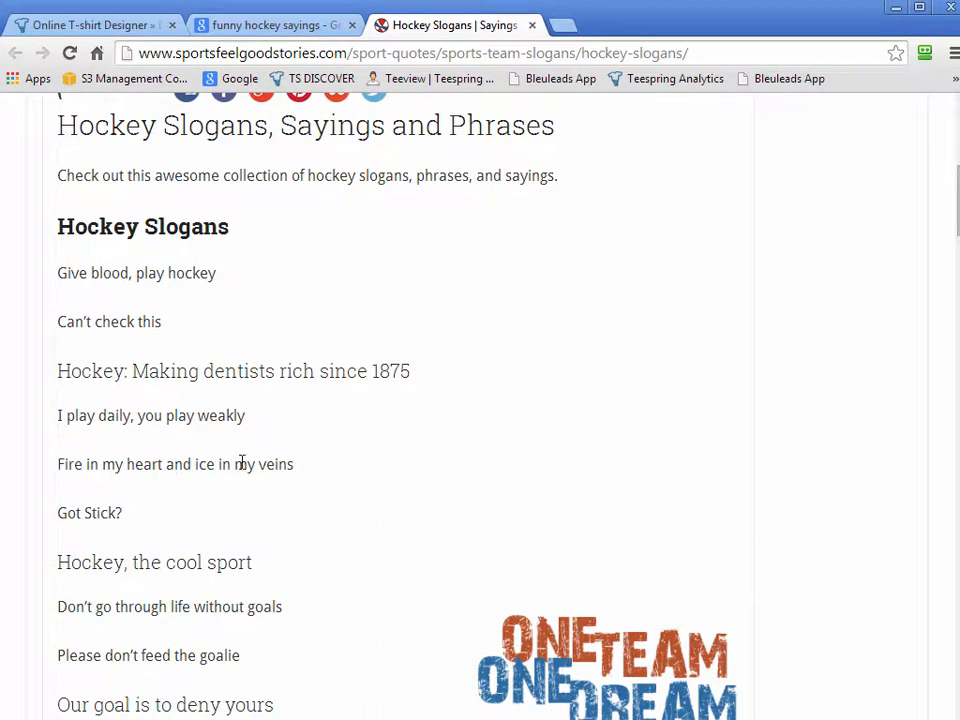
Back in the shirt designer, browse the art library's Sports & Games category, Winter Sports, and add the hockey skull artwork to the shirt
click(85, 24)
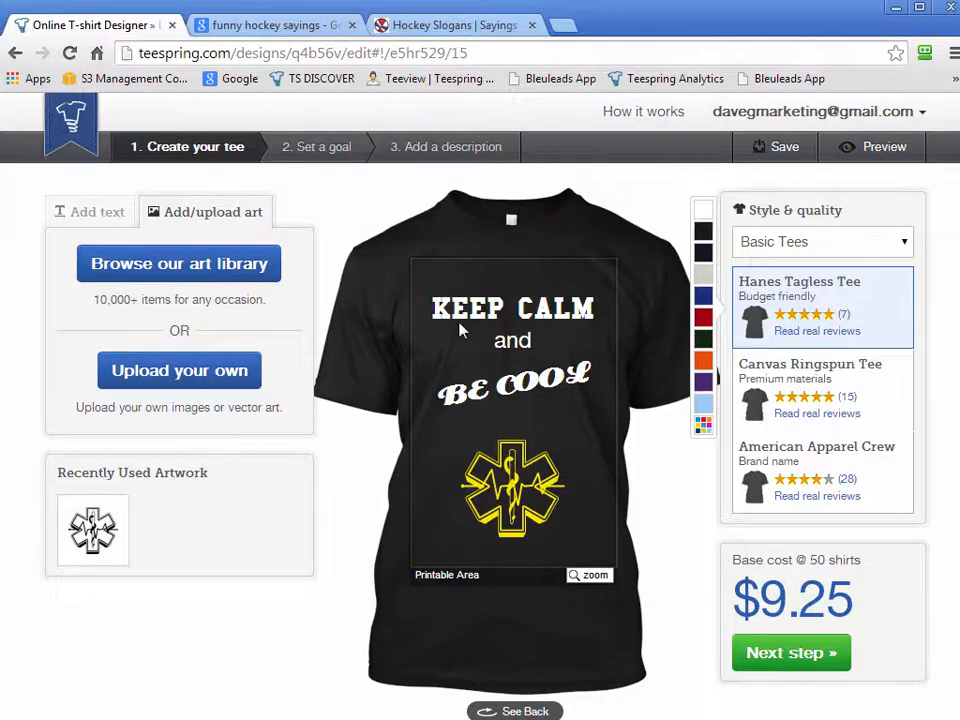
click(190, 266)
click(476, 268)
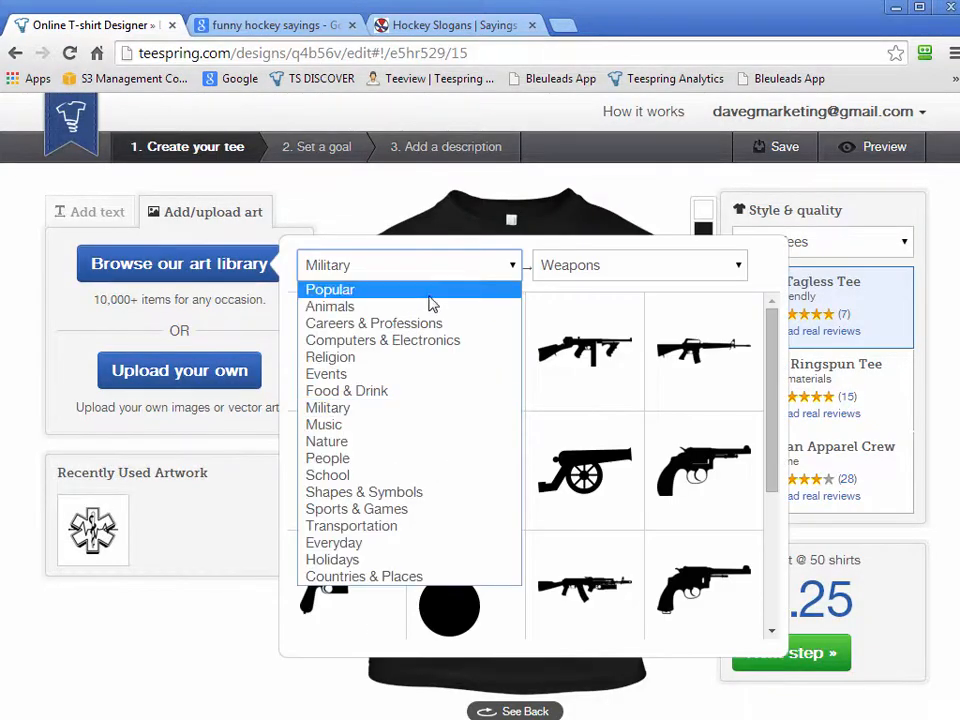
click(369, 510)
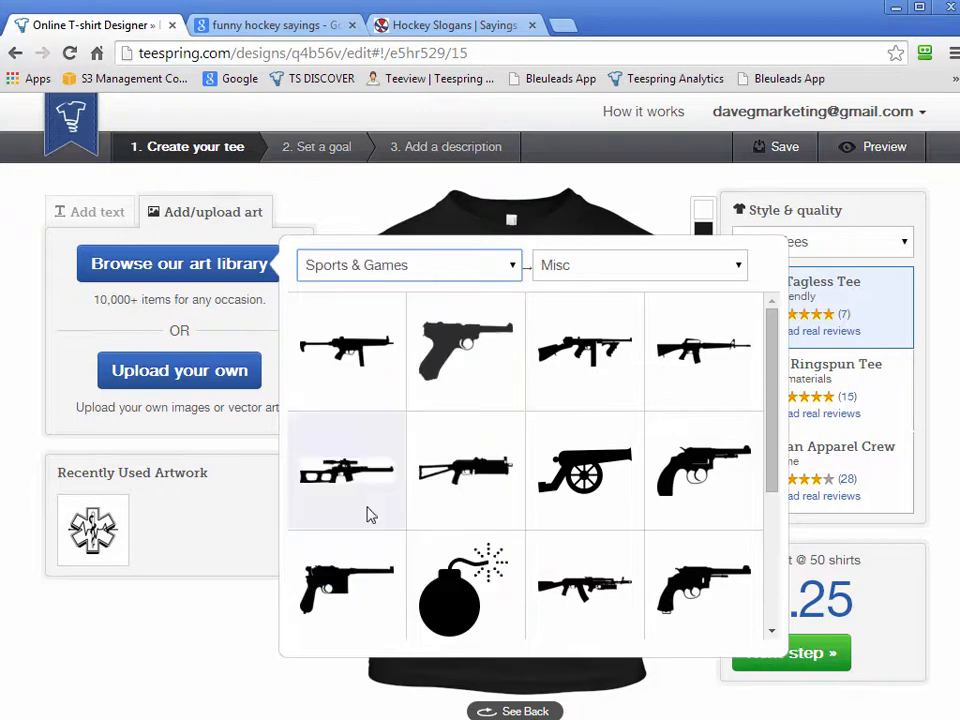
click(625, 266)
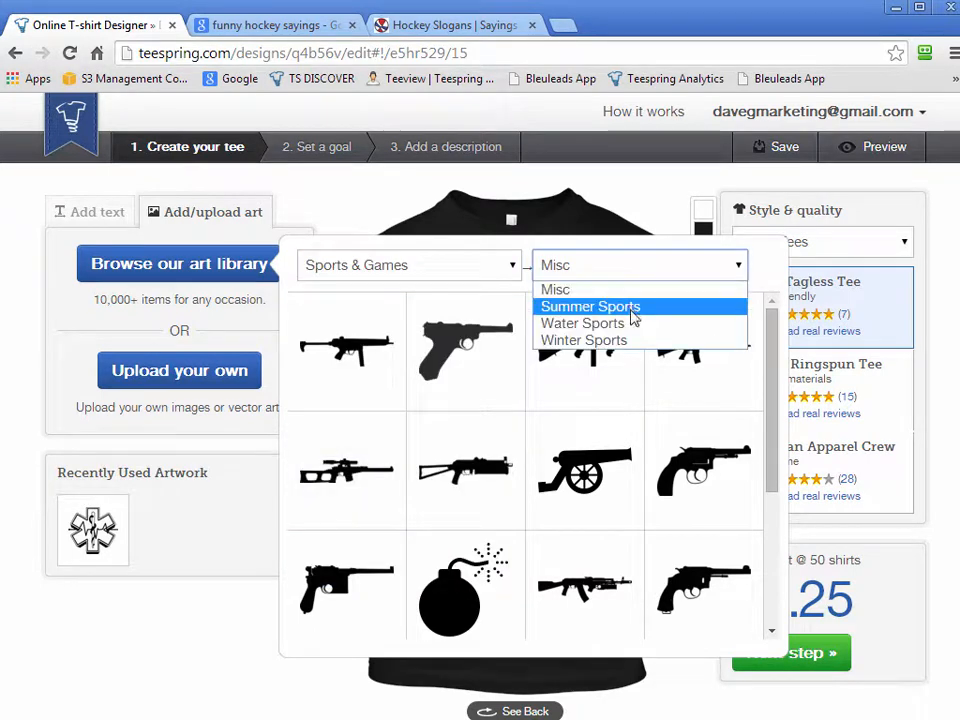
click(640, 340)
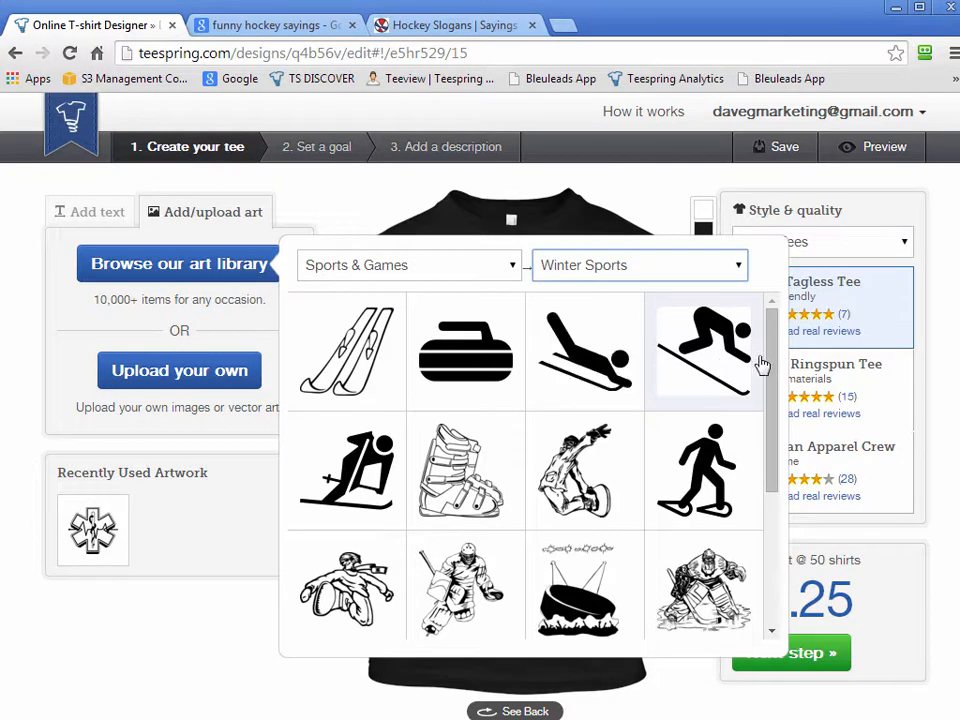
scroll(771, 400, down, 2)
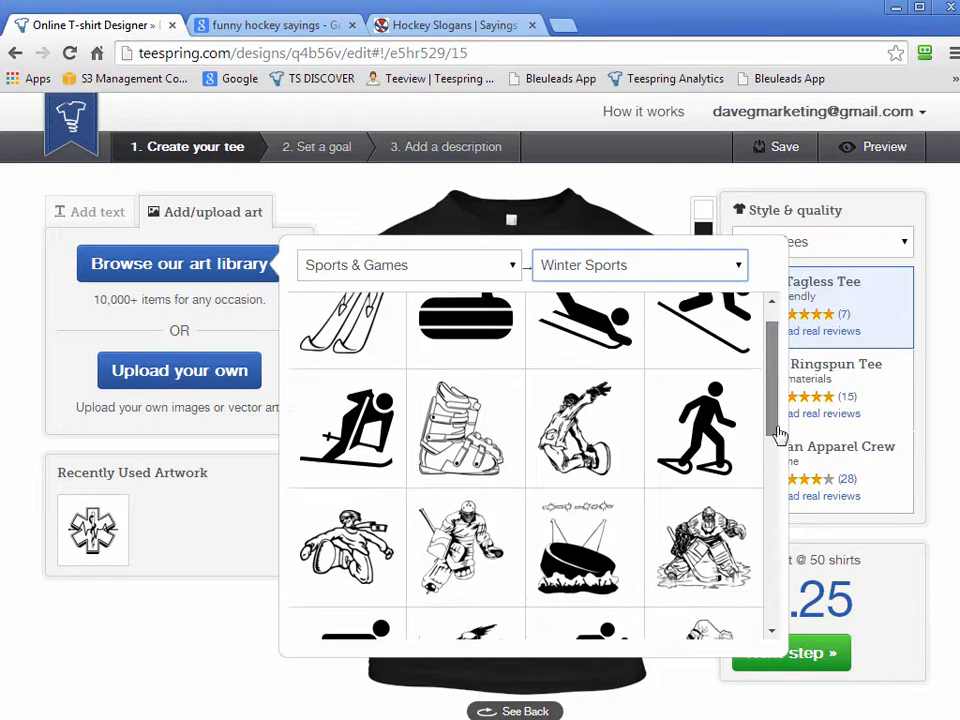
scroll(735, 549, down, 1)
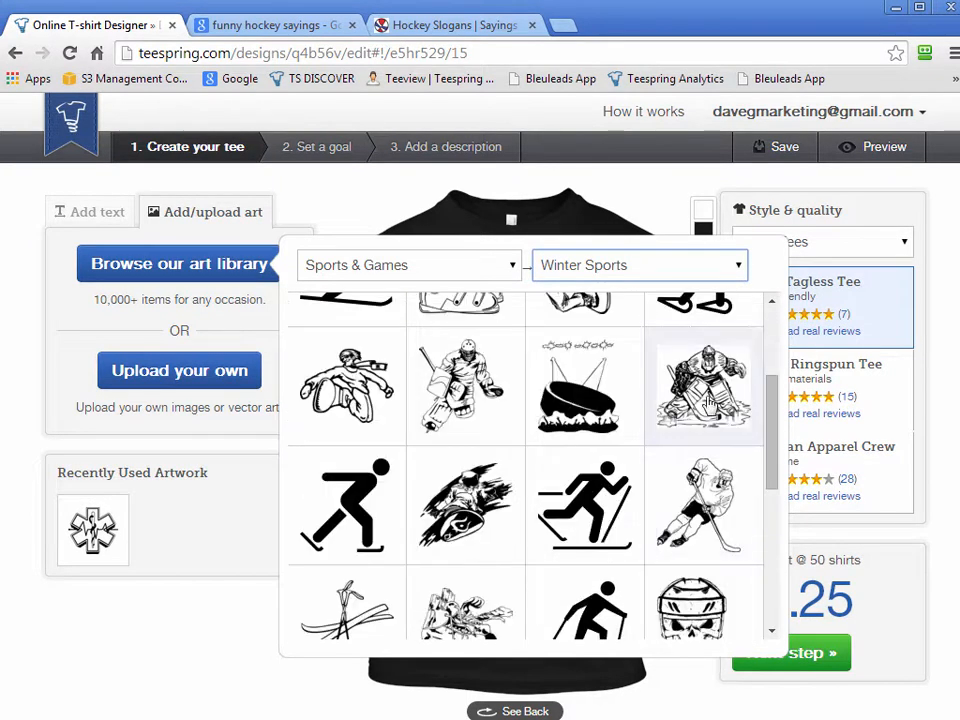
scroll(720, 540, down, 1)
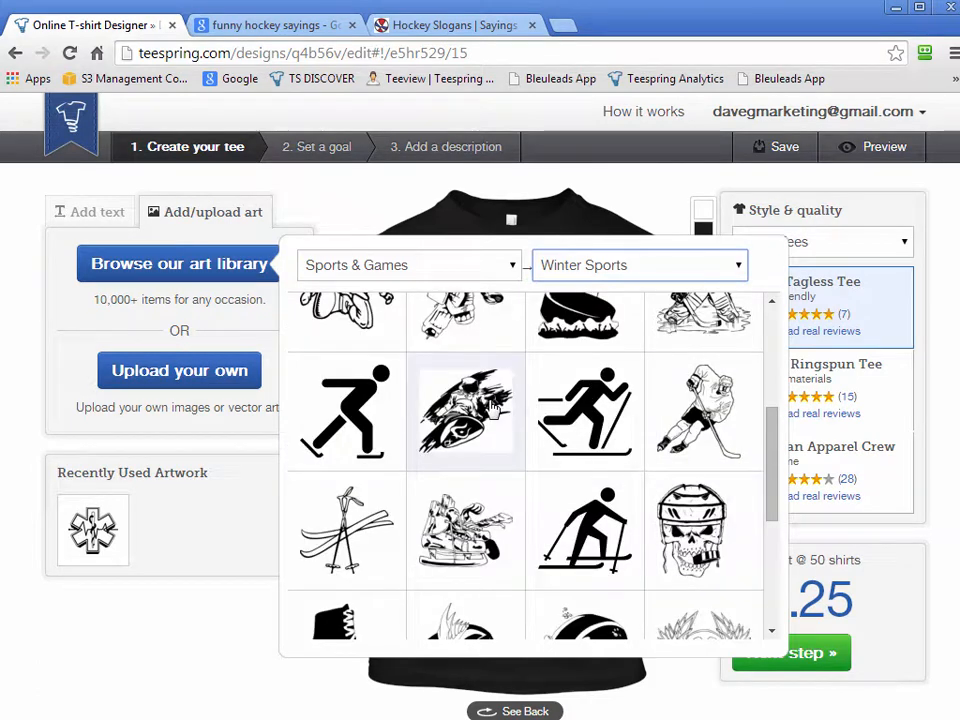
scroll(640, 510, down, 1)
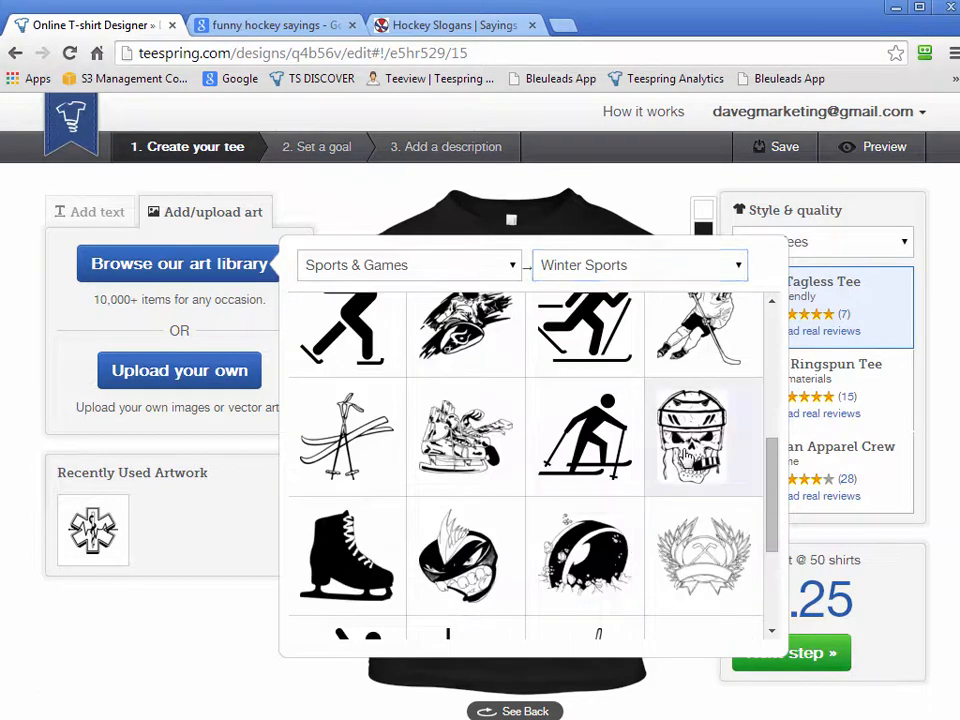
click(665, 488)
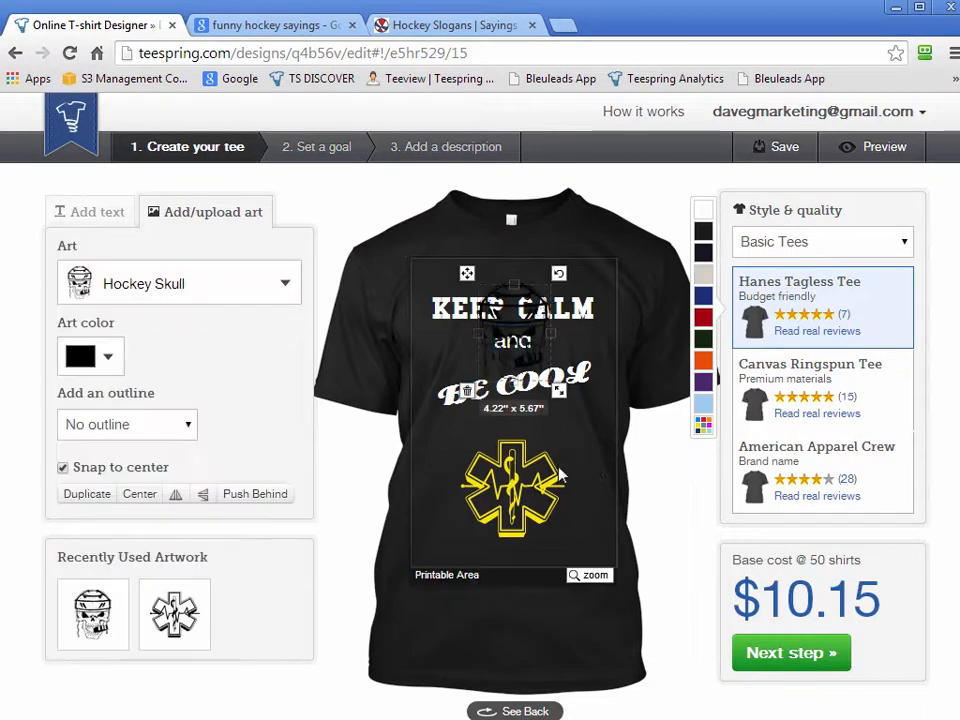
Delete the EMS Symbol and place the Hockey Skull centred below the "BE COOL" text
drag(538, 386, 536, 442)
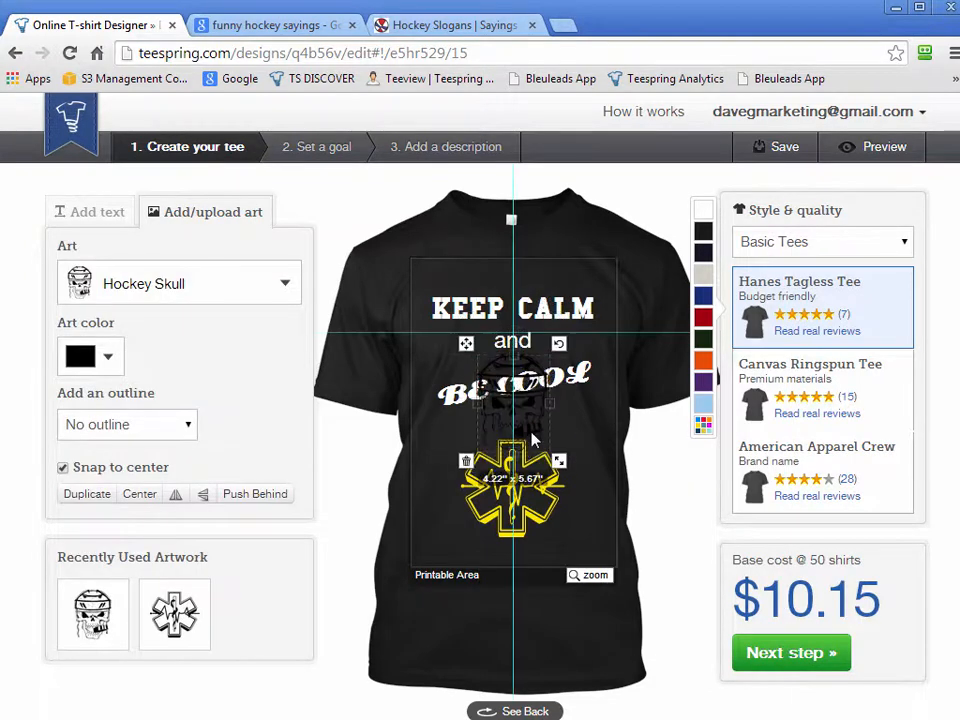
click(573, 543)
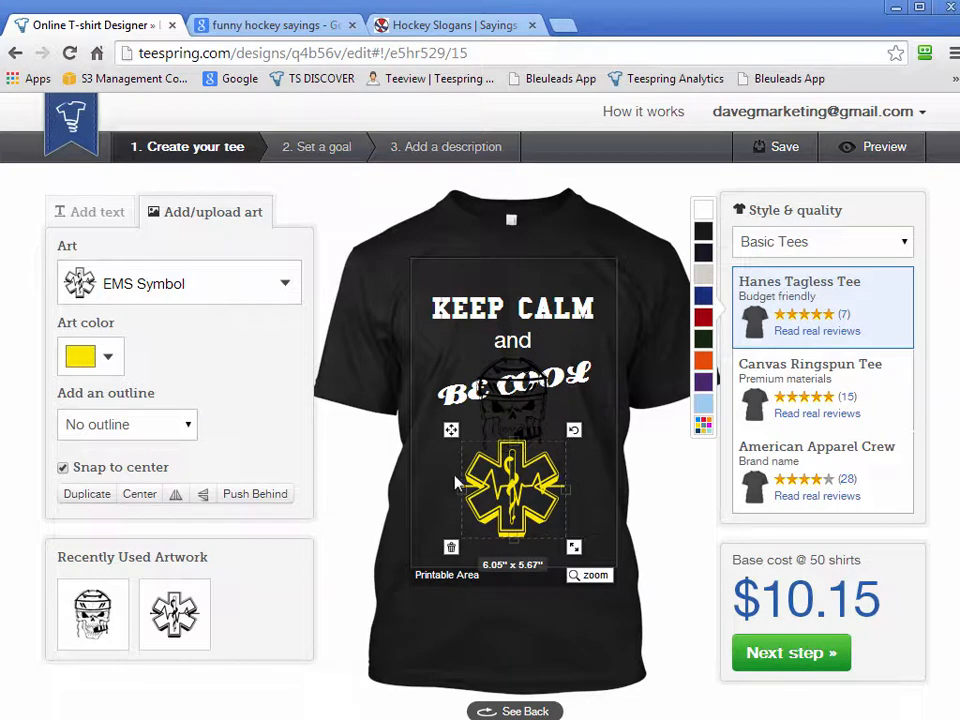
click(451, 547)
drag(574, 422, 527, 499)
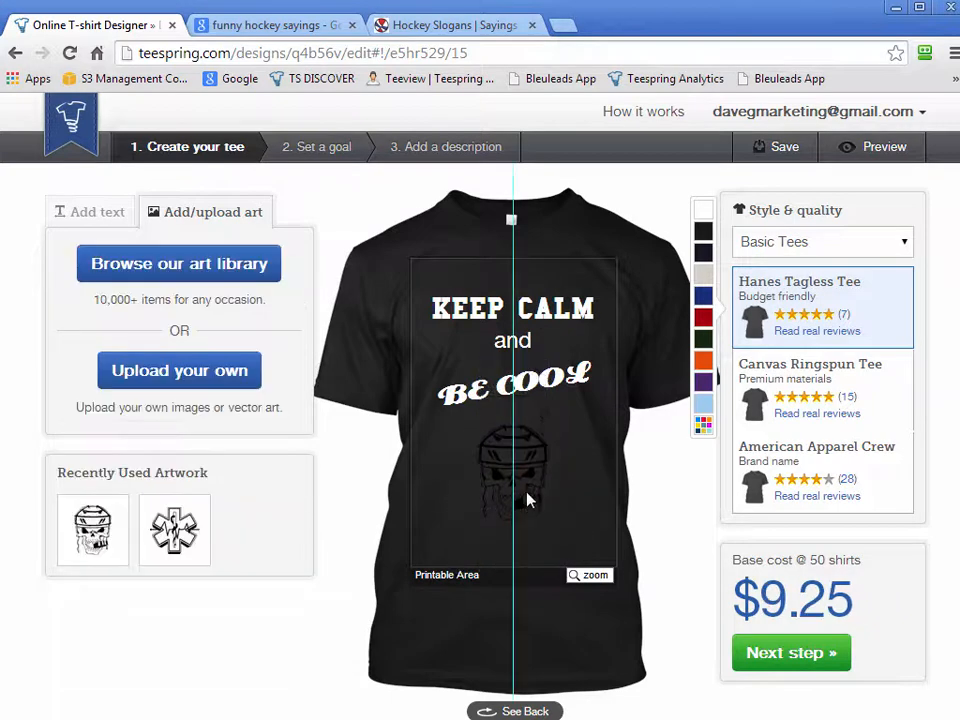
Colour the Hockey Skull artwork white and deselect it
click(95, 356)
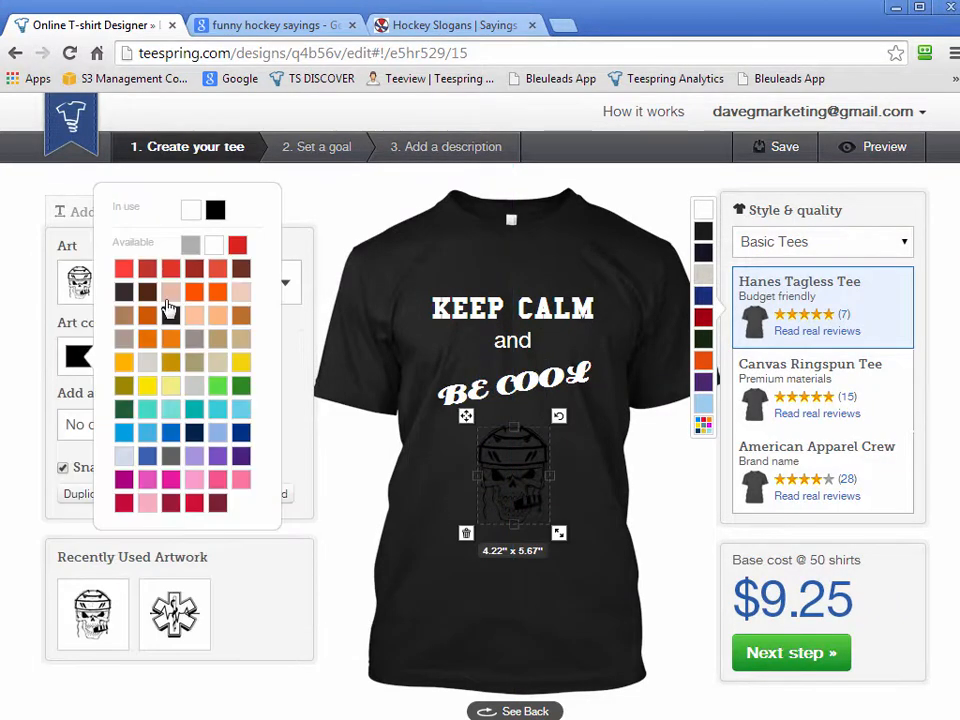
click(193, 206)
click(568, 645)
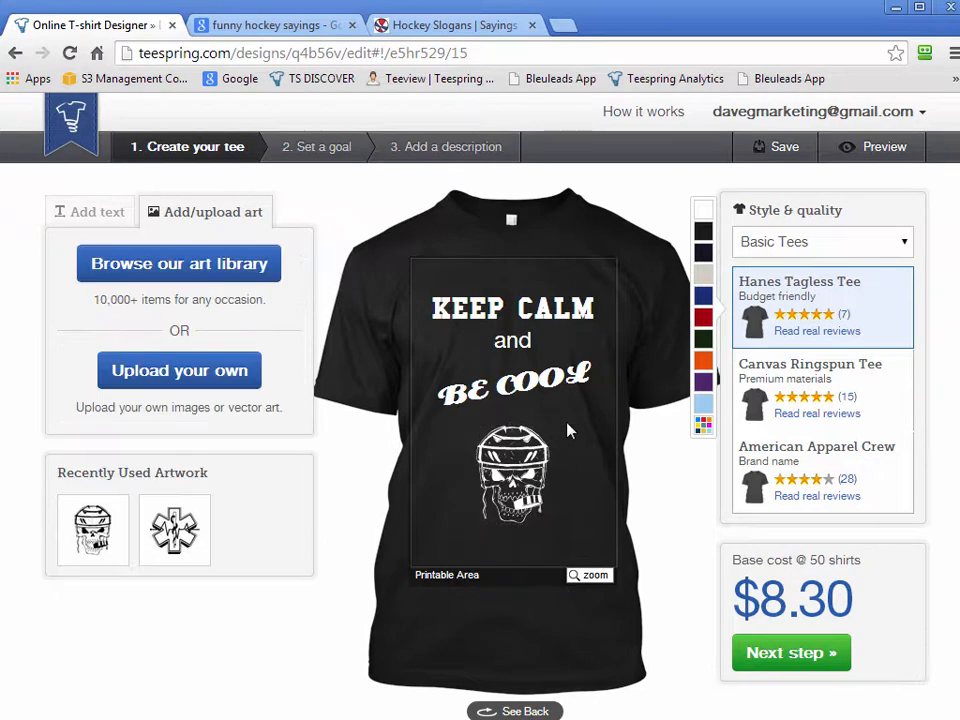
Check the Google results and the Hockey Slogans page for a slogan to use, and return to the shirt designer
click(272, 25)
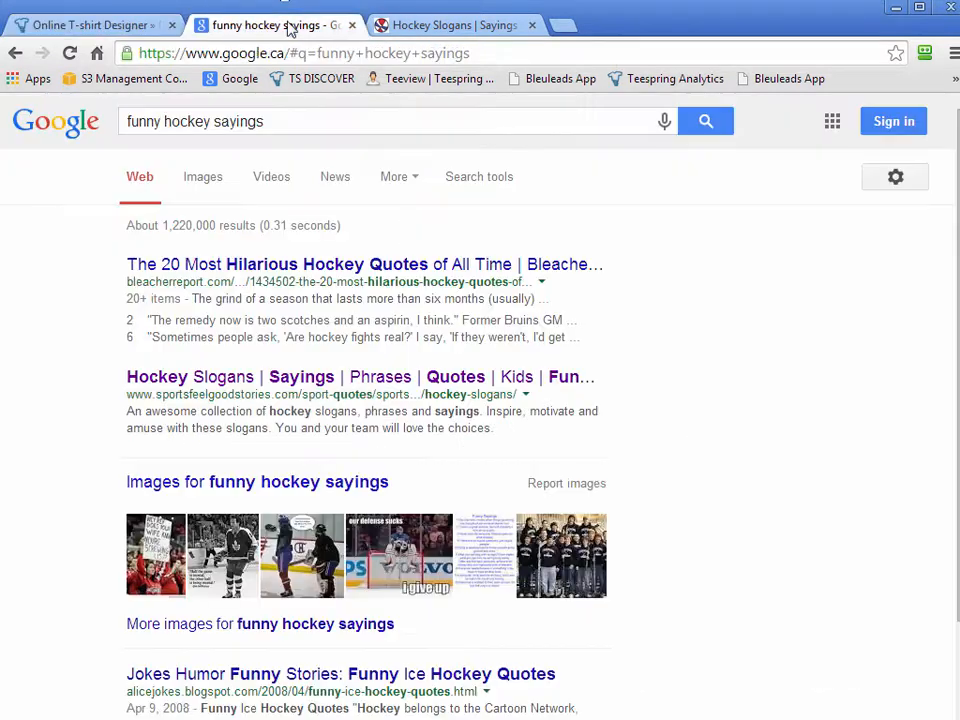
click(439, 22)
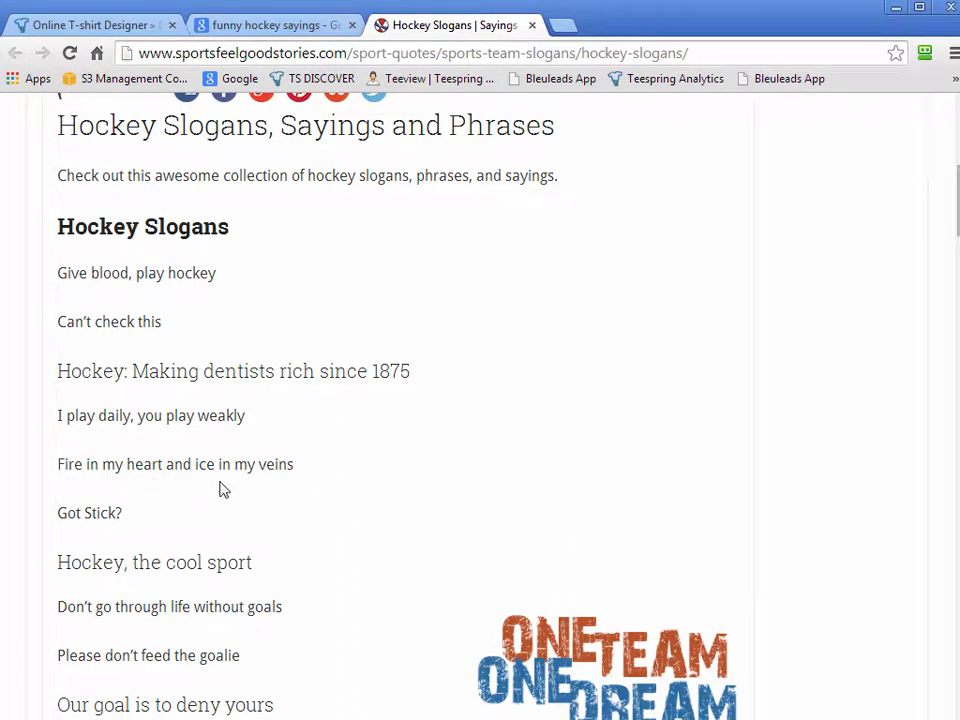
click(131, 26)
Replace the "KEEP CALM" text with "FIRE IN MY" and the "and" text below it with "HEART"
click(545, 325)
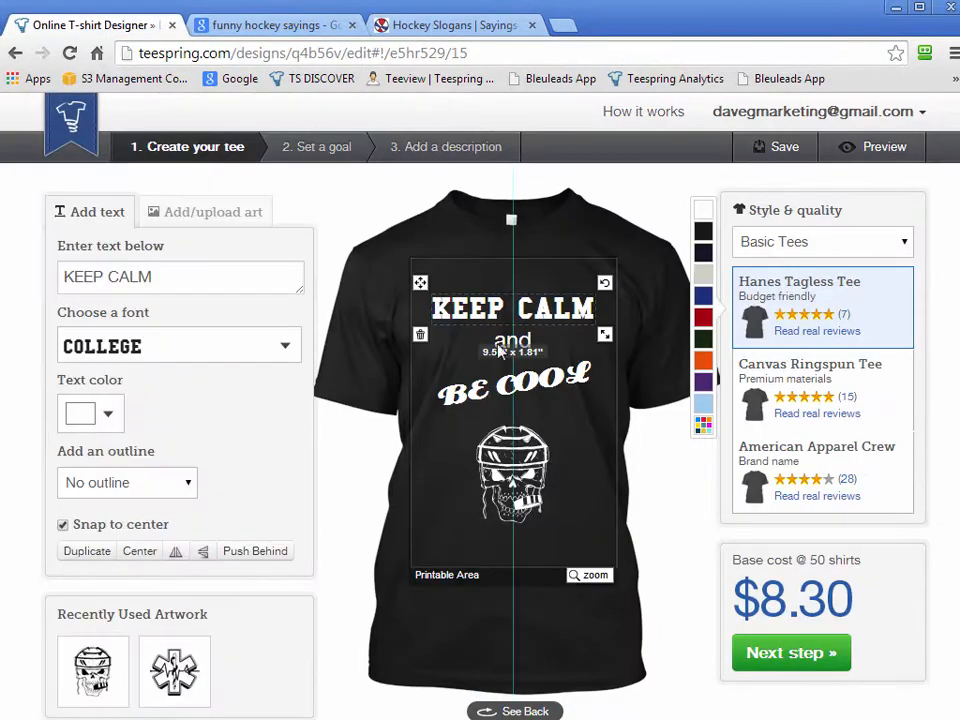
drag(155, 276, 64, 276)
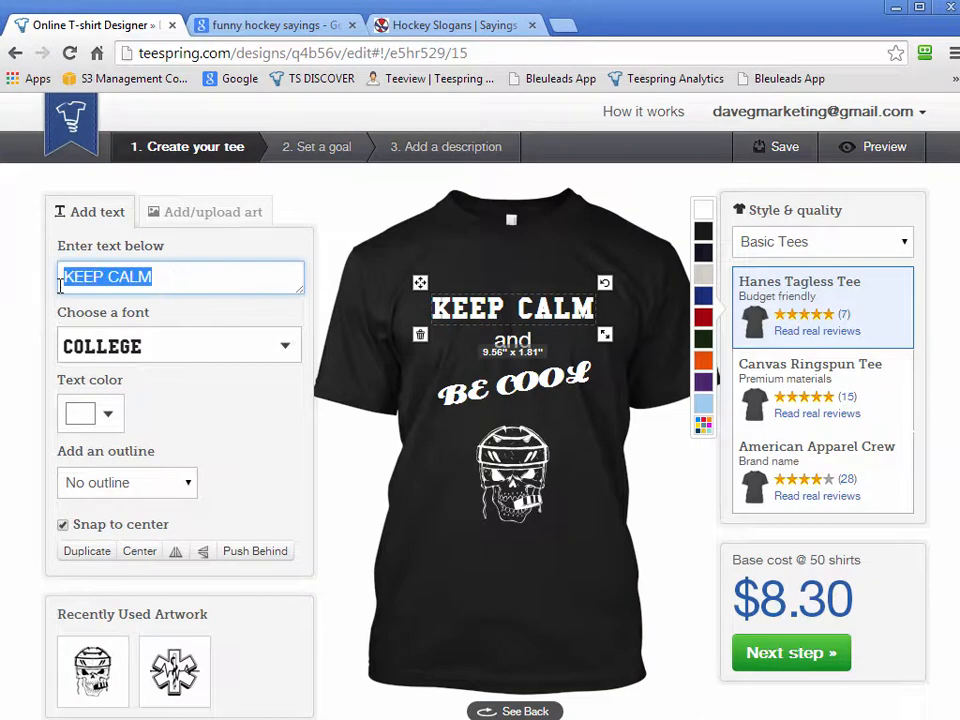
text(FIRE IN MYH)
key(BackSpace)
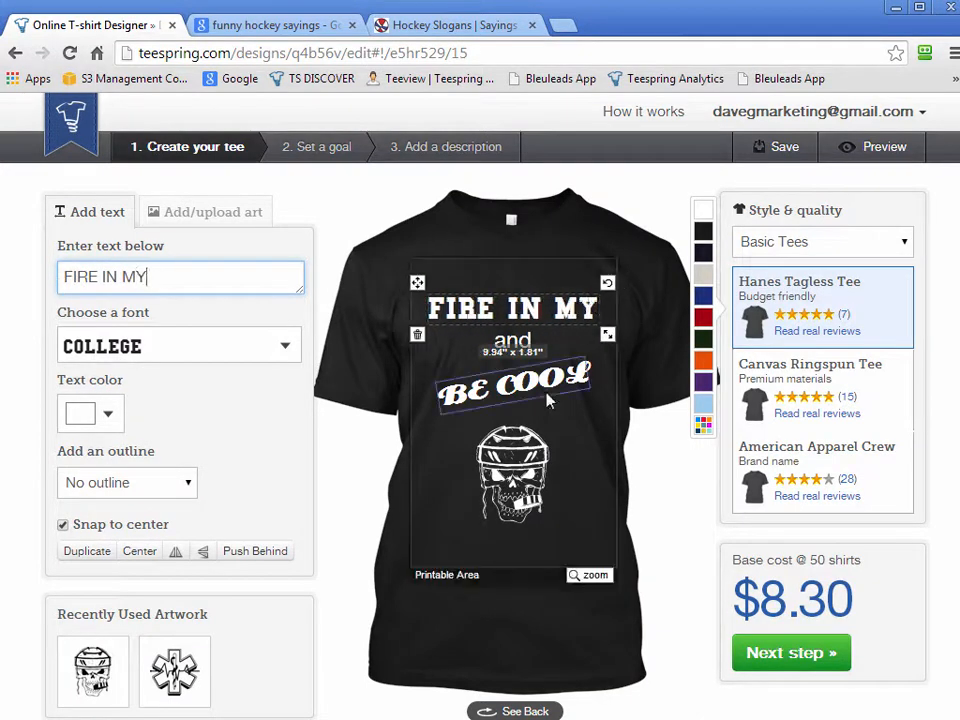
click(513, 343)
drag(114, 276, 19, 281)
text(HEART)
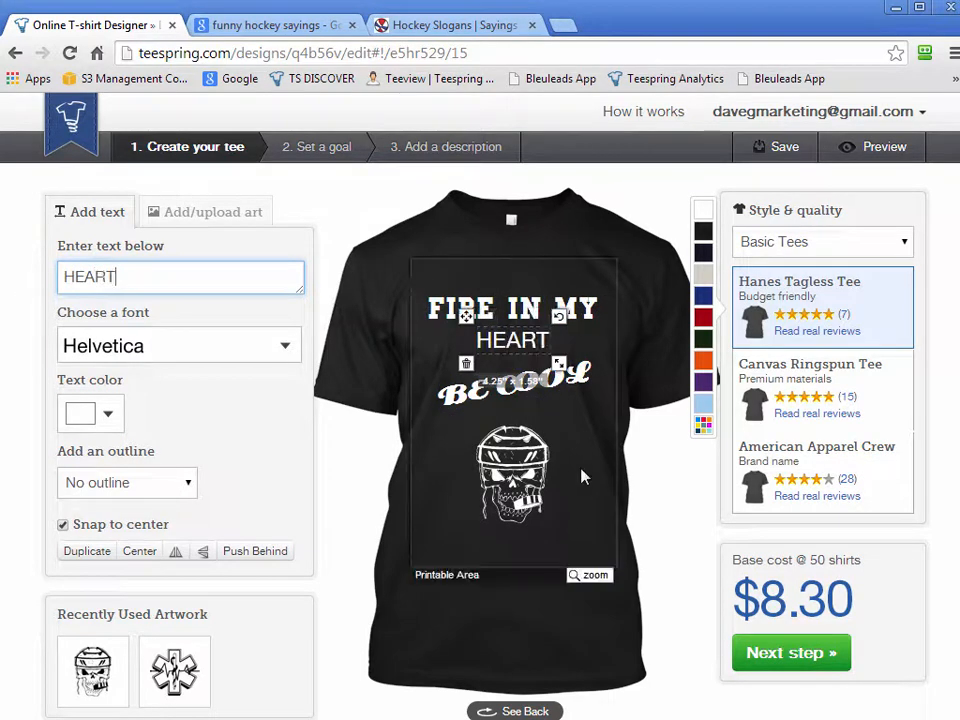
Replace the slanted "BE COOL" text with "ICE IN MY"
click(570, 386)
drag(176, 276, 18, 279)
text(ICE )
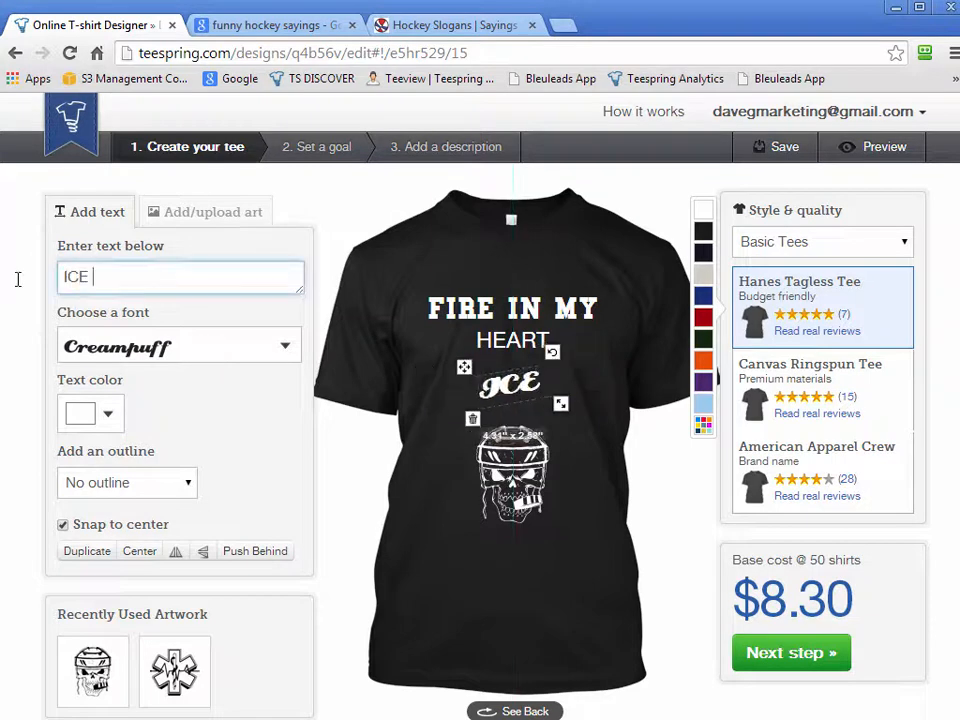
text(IN MY)
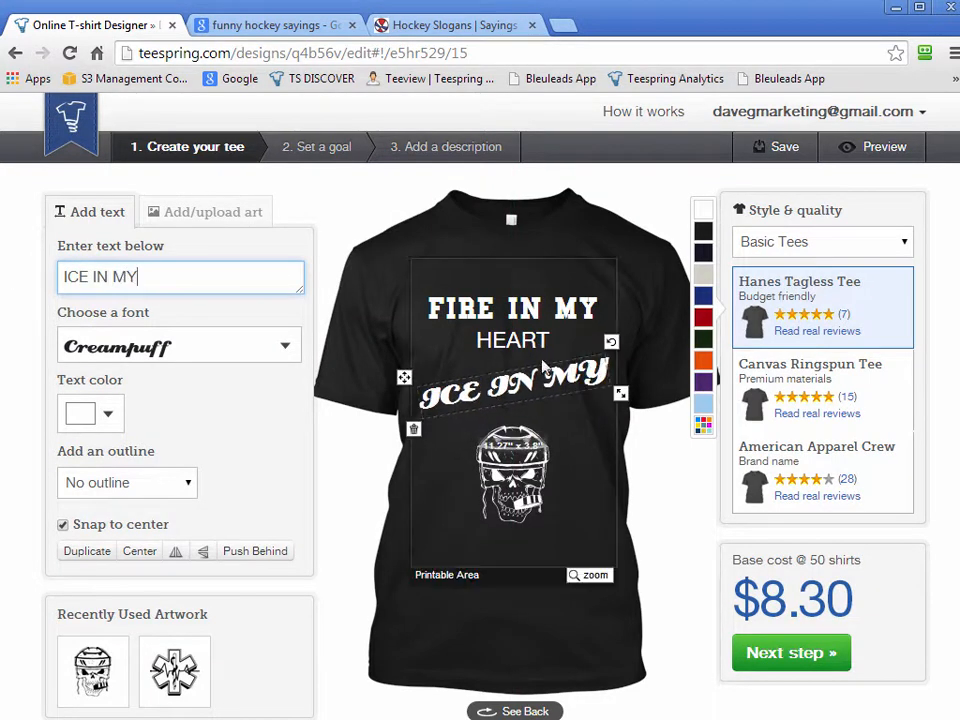
Move the Hockey Skull lower on the shirt and move "ICE IN MY" up closer to "HEART", keeping both centred
click(533, 468)
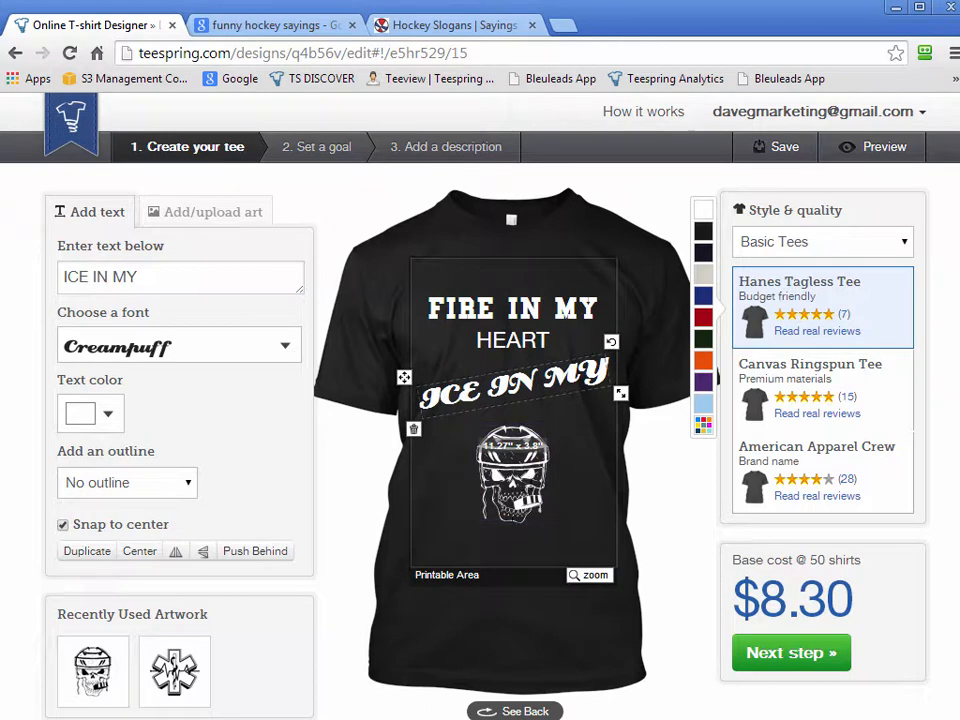
click(520, 475)
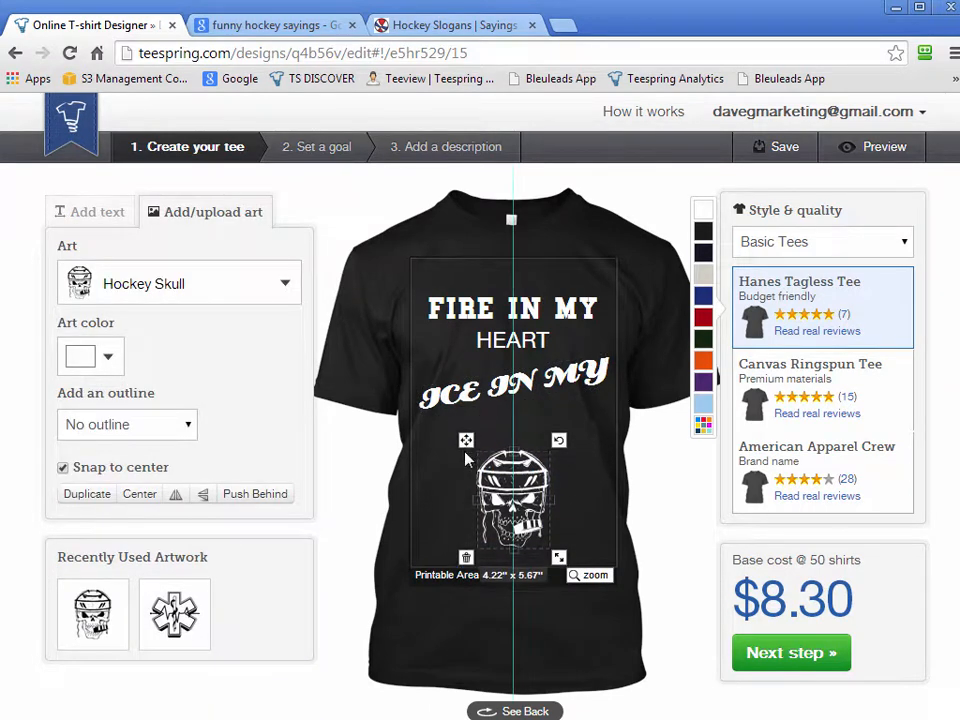
click(600, 392)
drag(407, 404, 404, 368)
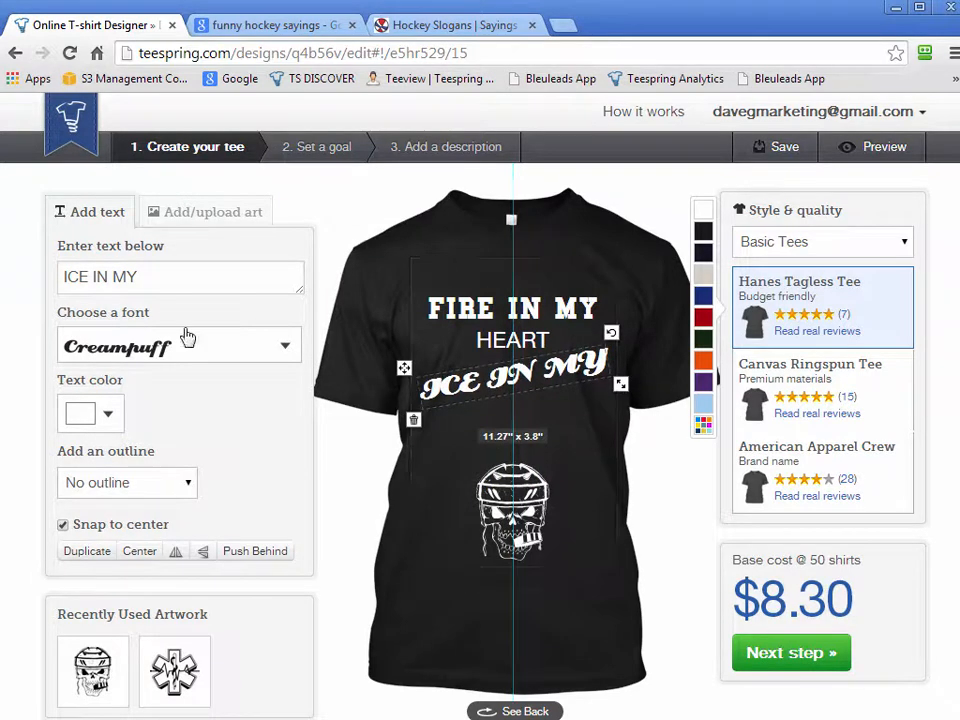
click(369, 364)
Add the text "VIENS" centred between "ICE IN MY" and the skull, and set it in the Distant Galaxy font
click(156, 279)
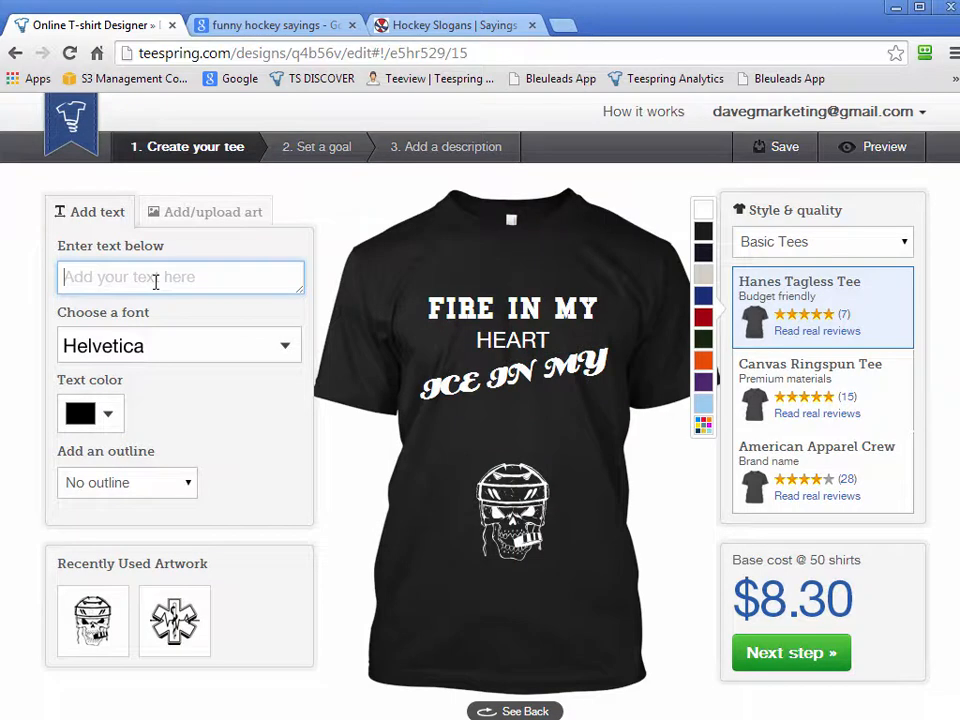
text(VIENS)
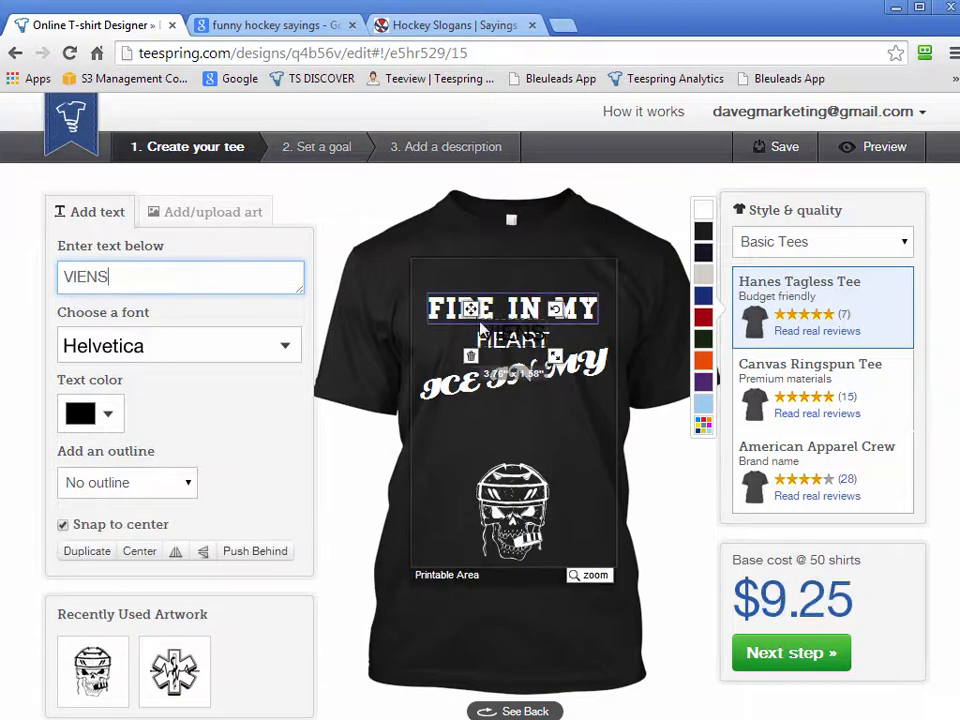
drag(503, 333, 474, 398)
click(195, 362)
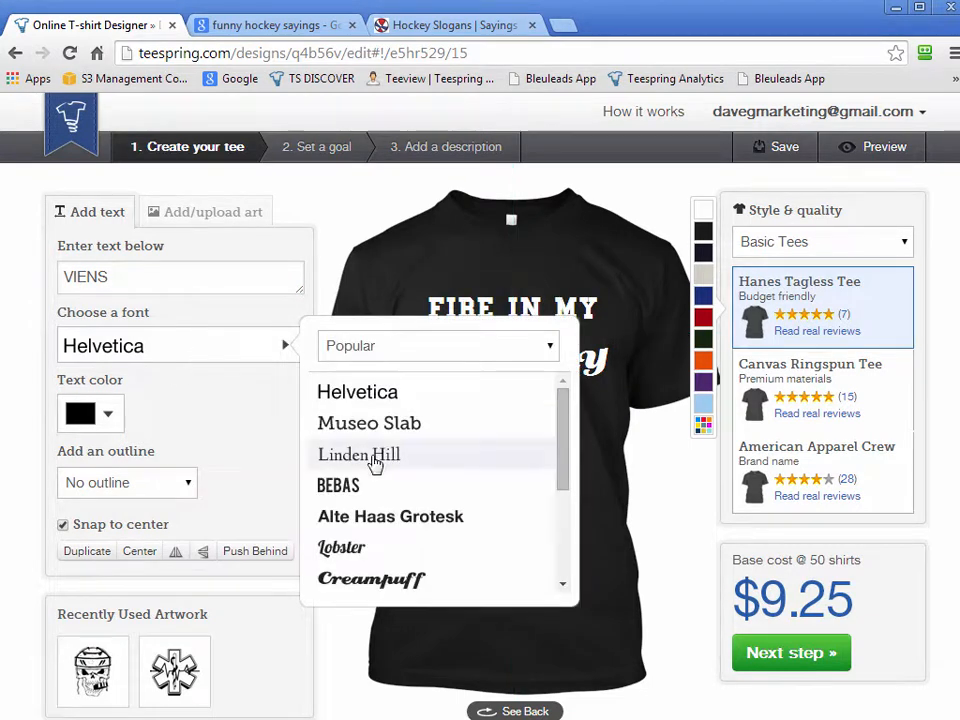
drag(568, 456, 562, 550)
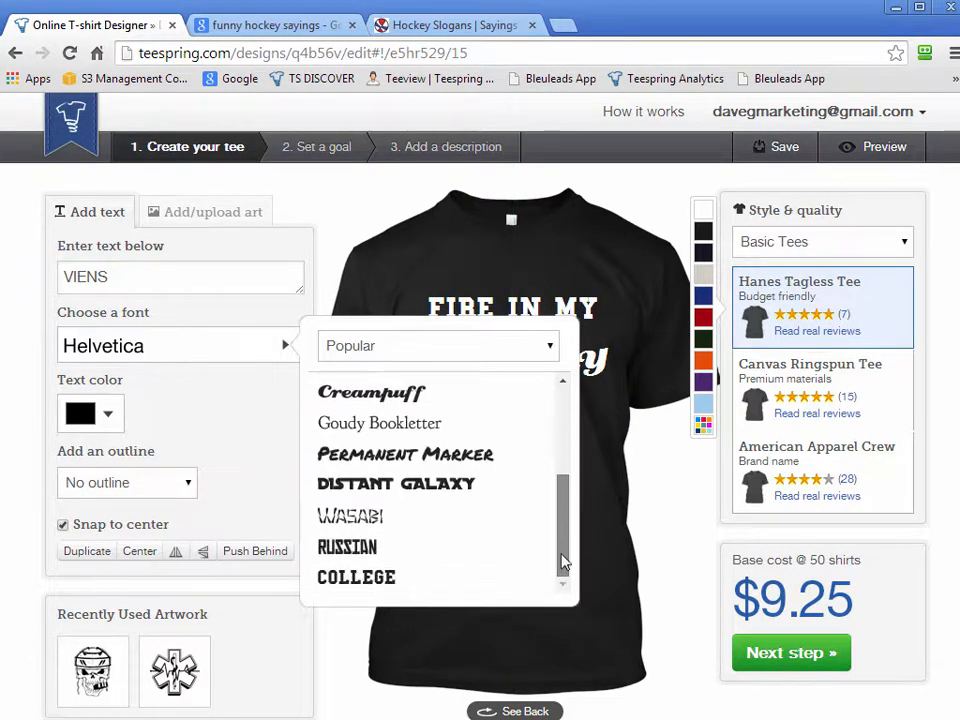
click(476, 493)
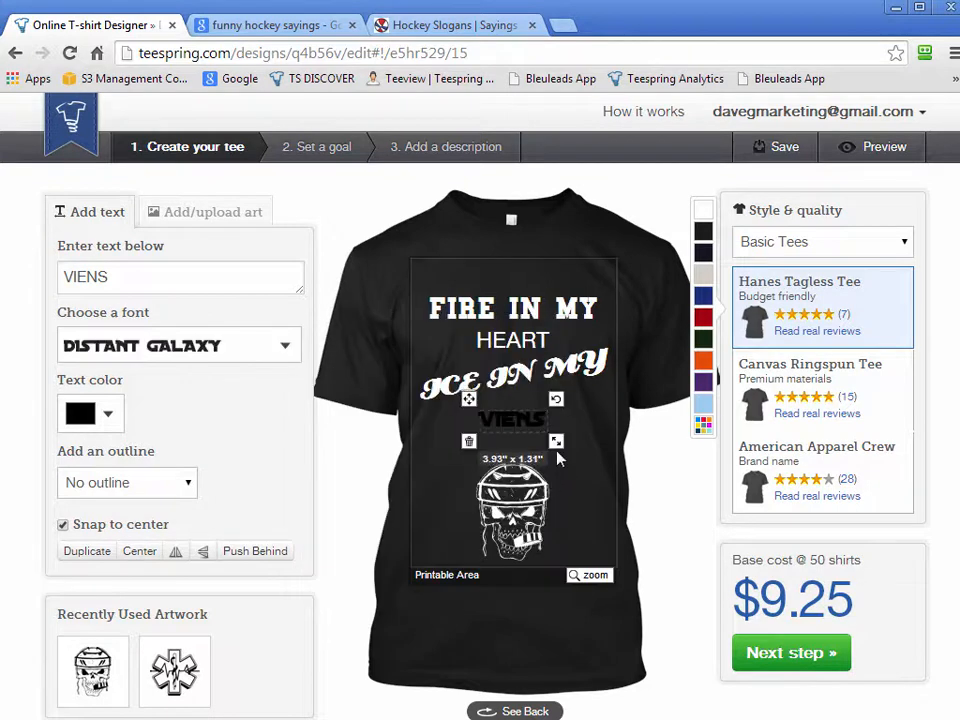
Enlarge "VIENS" to about 8.33" x 2.78", colour it light red and shift it slightly down from "ICE IN MY"
drag(560, 453, 597, 466)
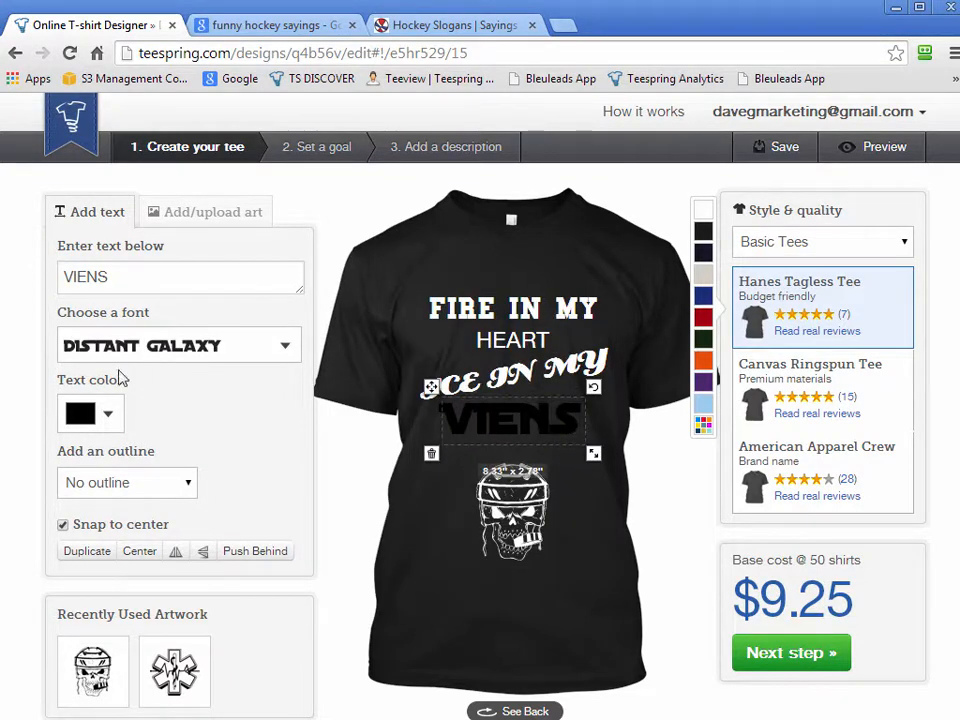
click(82, 422)
click(123, 325)
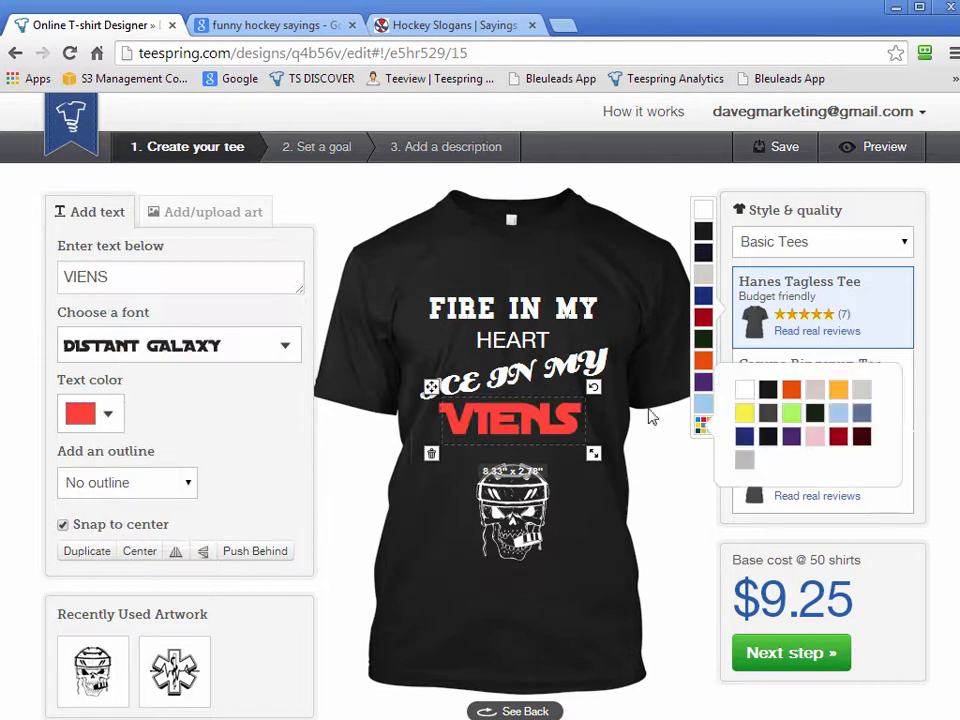
click(688, 684)
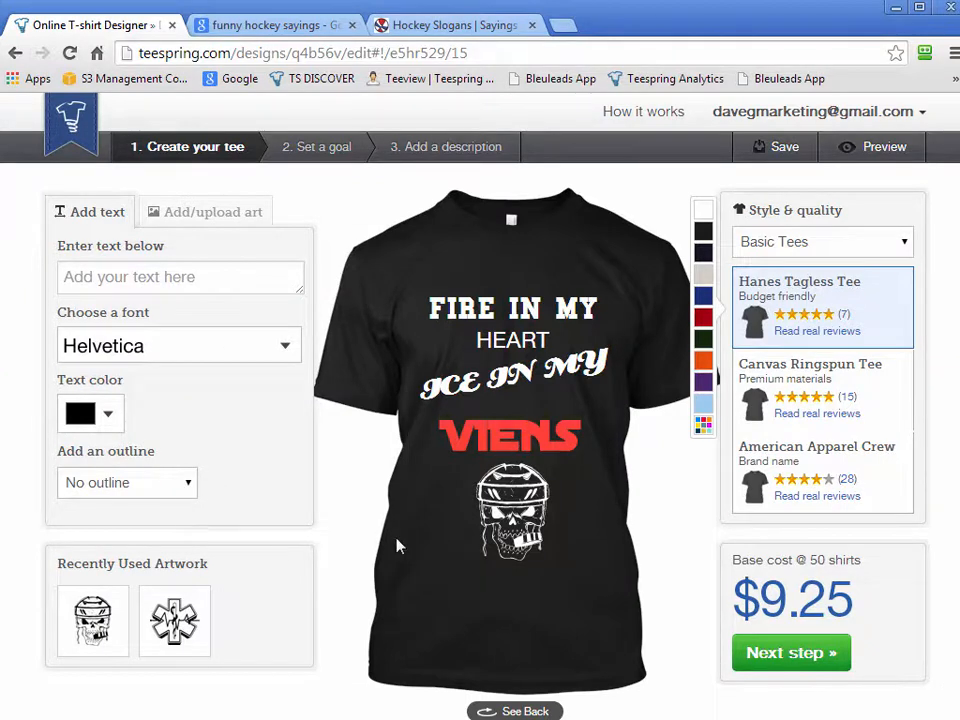
Delete the Hockey Skull artwork from the shirt
click(505, 510)
click(468, 574)
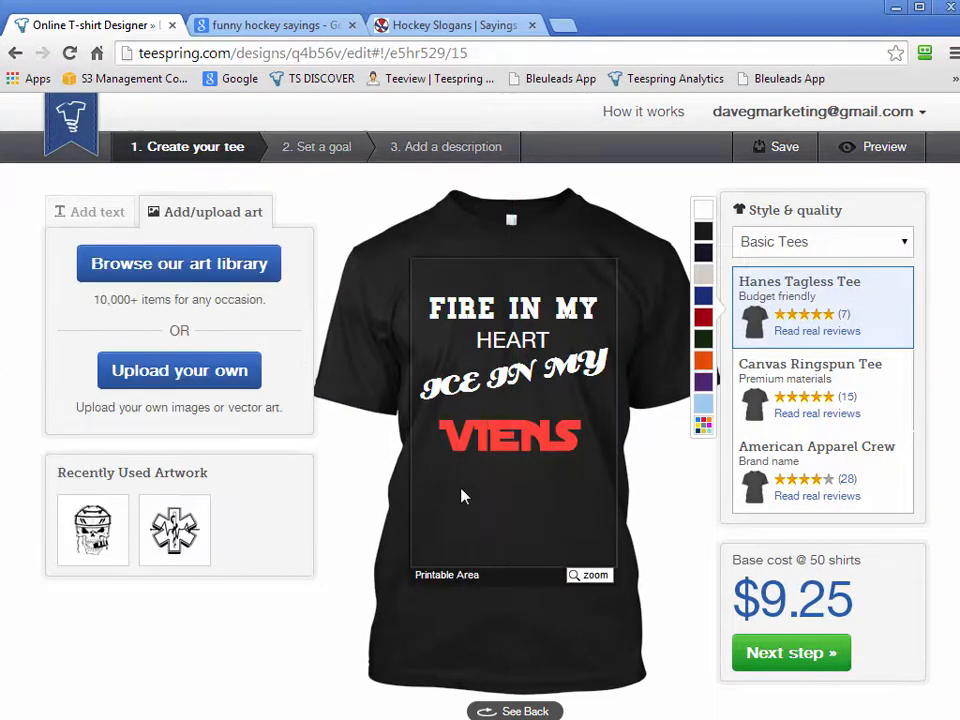
Delete the four text lines "VIENS", "ICE IN MY", "HEART" and "FIRE IN MY" from the shirt
click(480, 442)
click(450, 456)
click(432, 408)
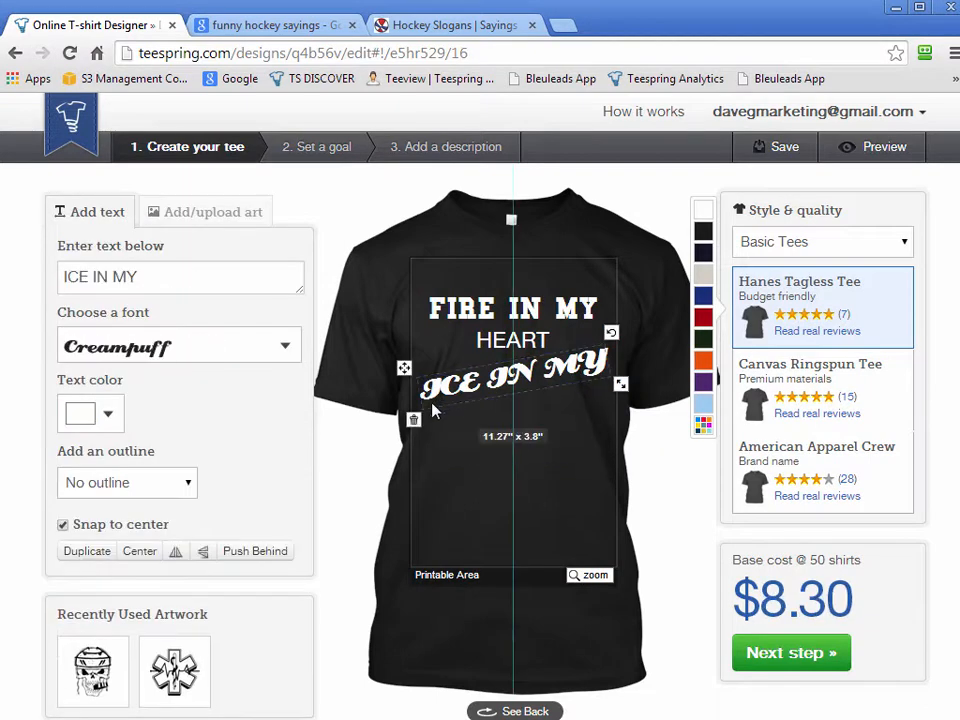
click(413, 419)
click(482, 338)
click(462, 366)
click(462, 308)
click(418, 279)
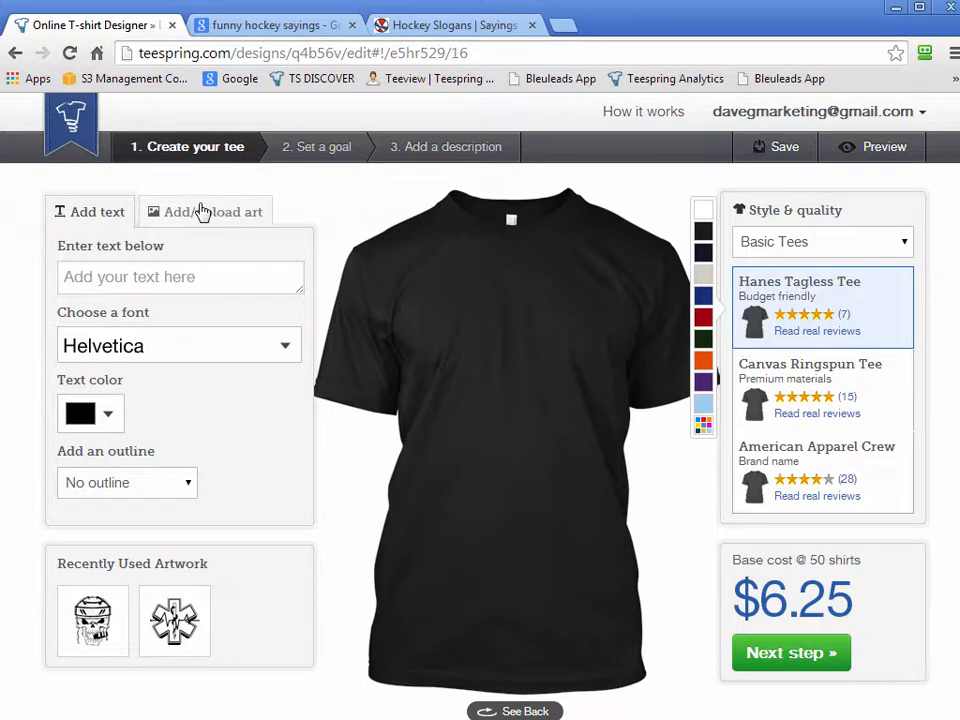
Upload design-2.png from the Pilots folder under Campaigns for Case Studies as the shirt's artwork
drag(325, 203, 405, 192)
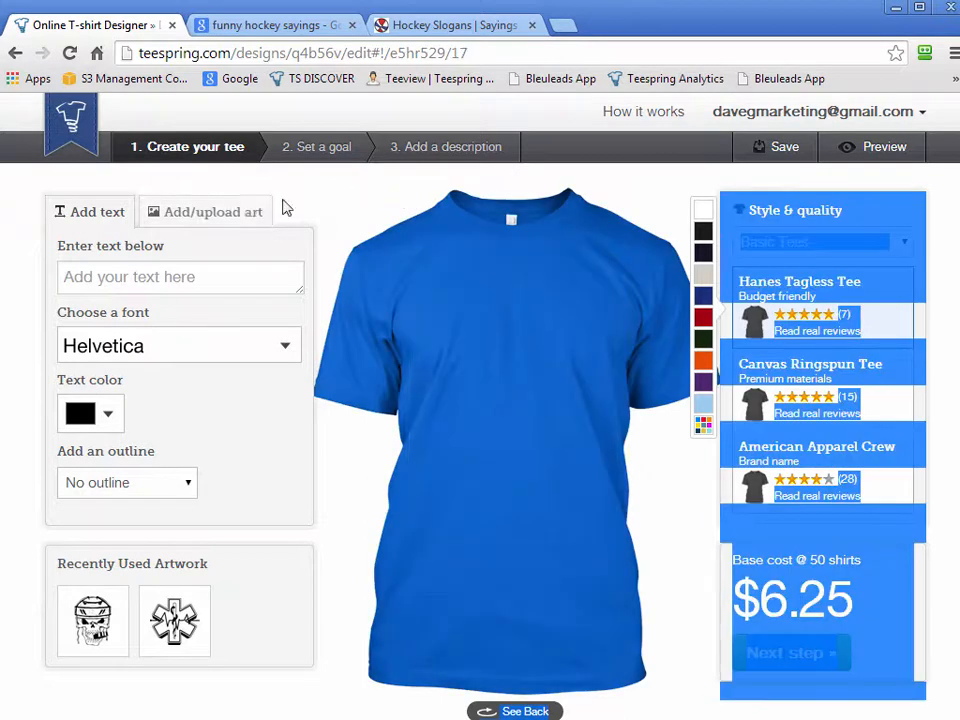
click(321, 206)
click(230, 212)
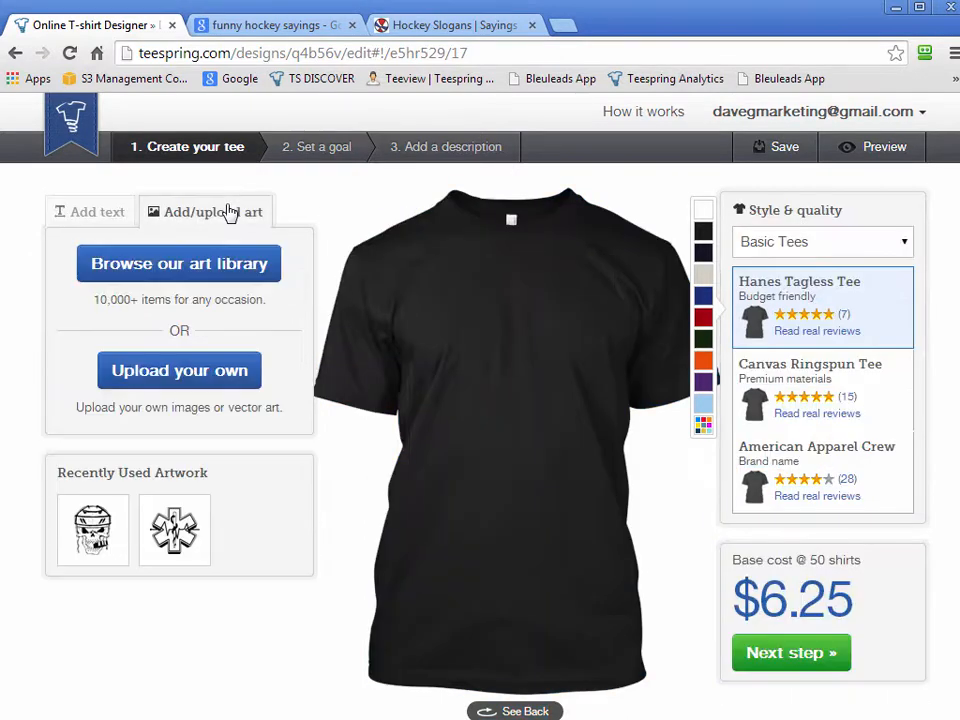
click(181, 381)
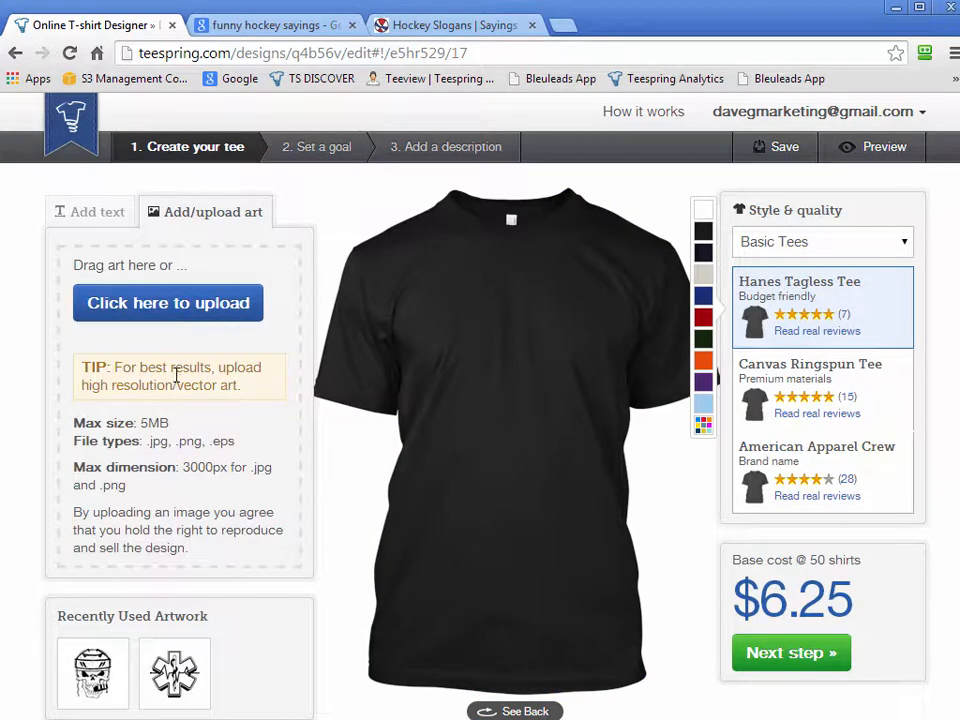
click(178, 302)
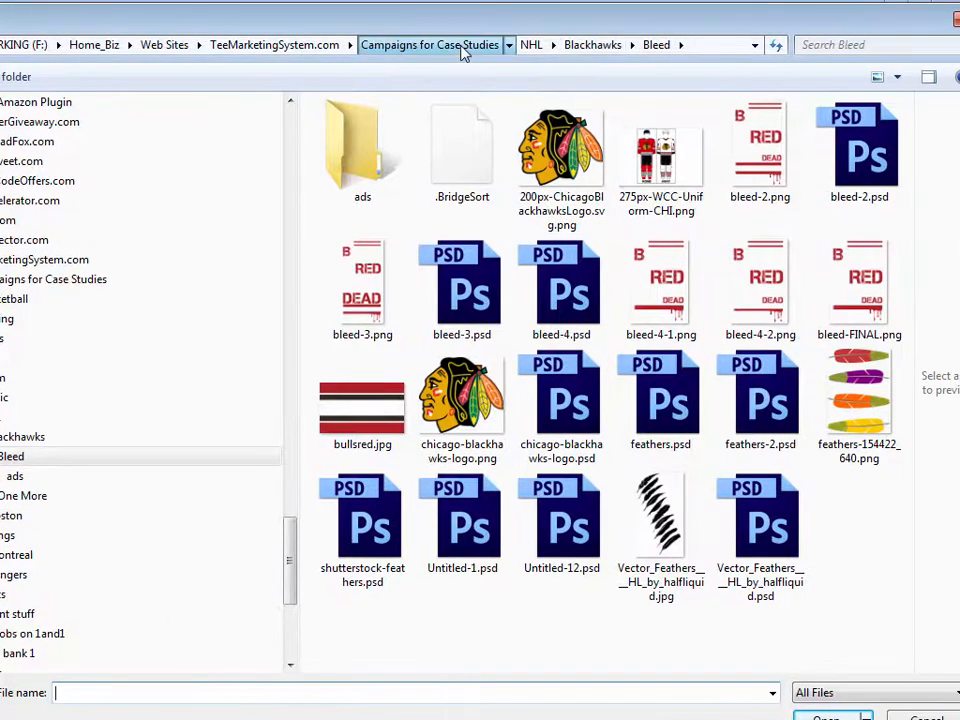
click(589, 42)
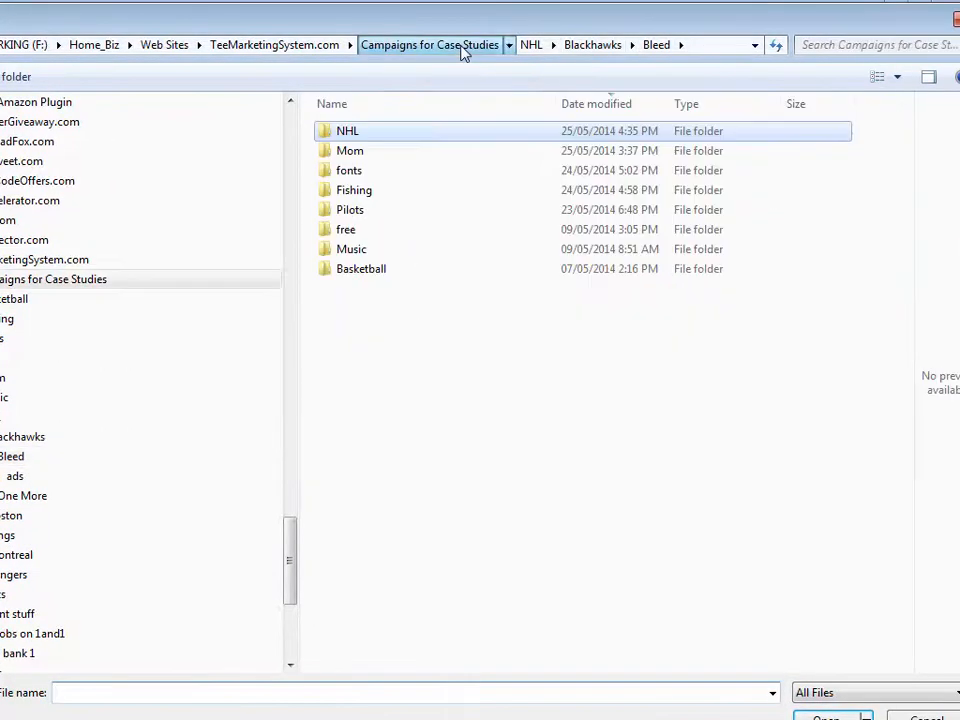
click(351, 211)
double_click(351, 211)
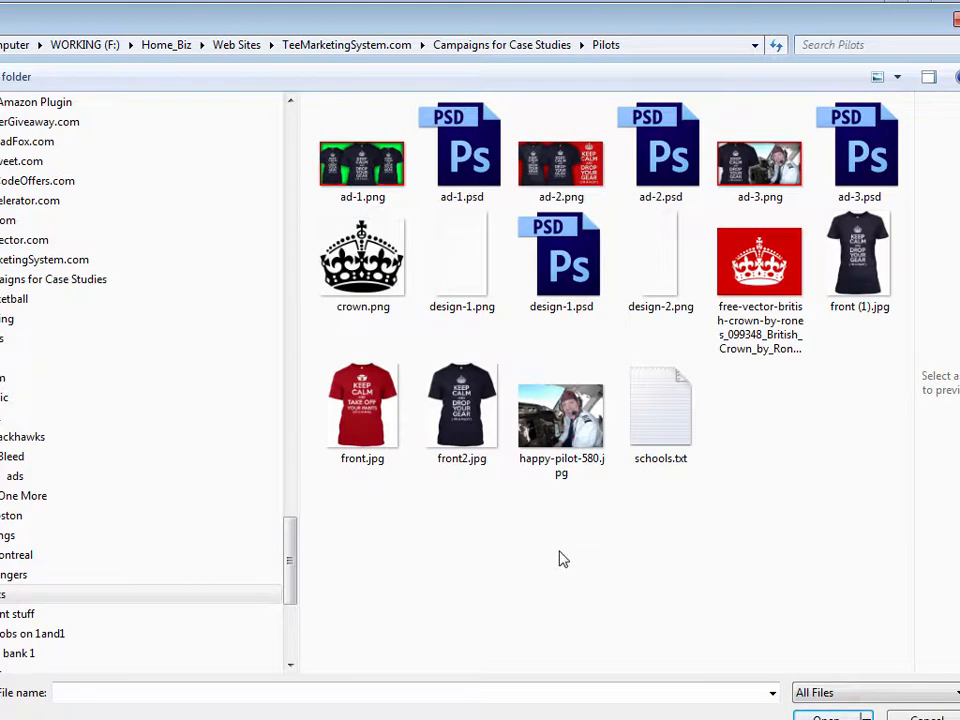
click(664, 287)
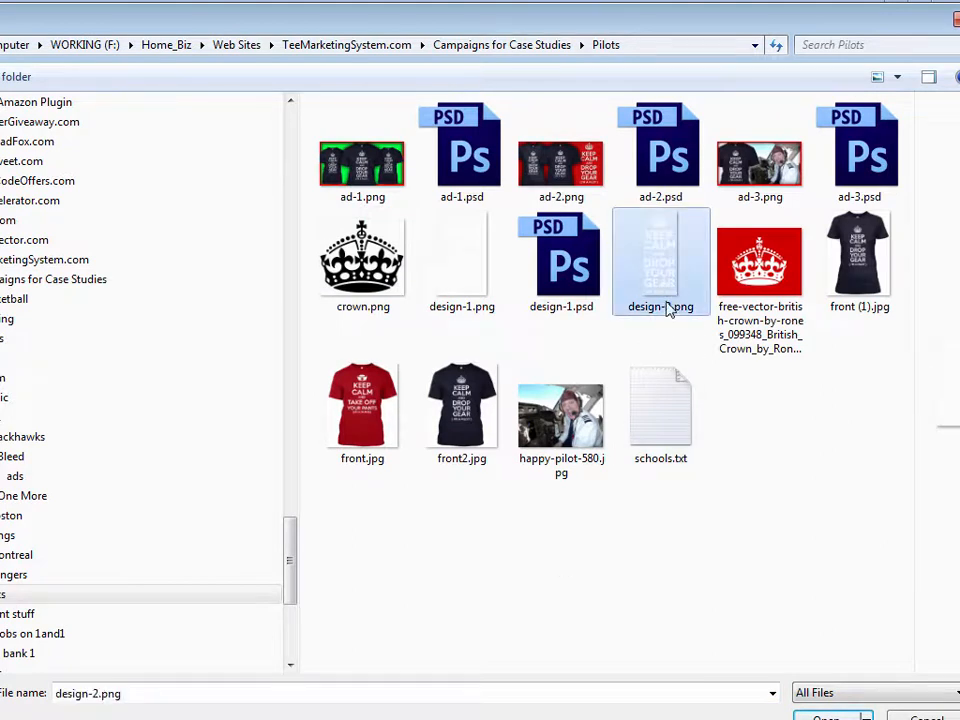
click(478, 283)
click(668, 267)
double_click(664, 263)
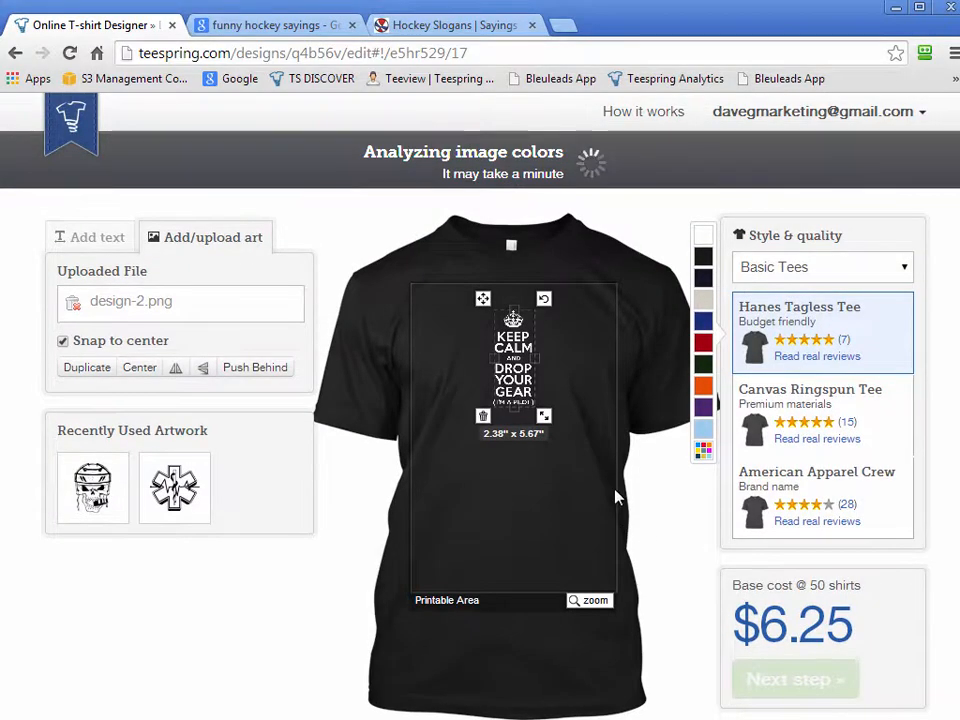
Enlarge the uploaded design to about 7.16" x 17.1", centred in the printable area, and deselect it
drag(543, 392, 561, 492)
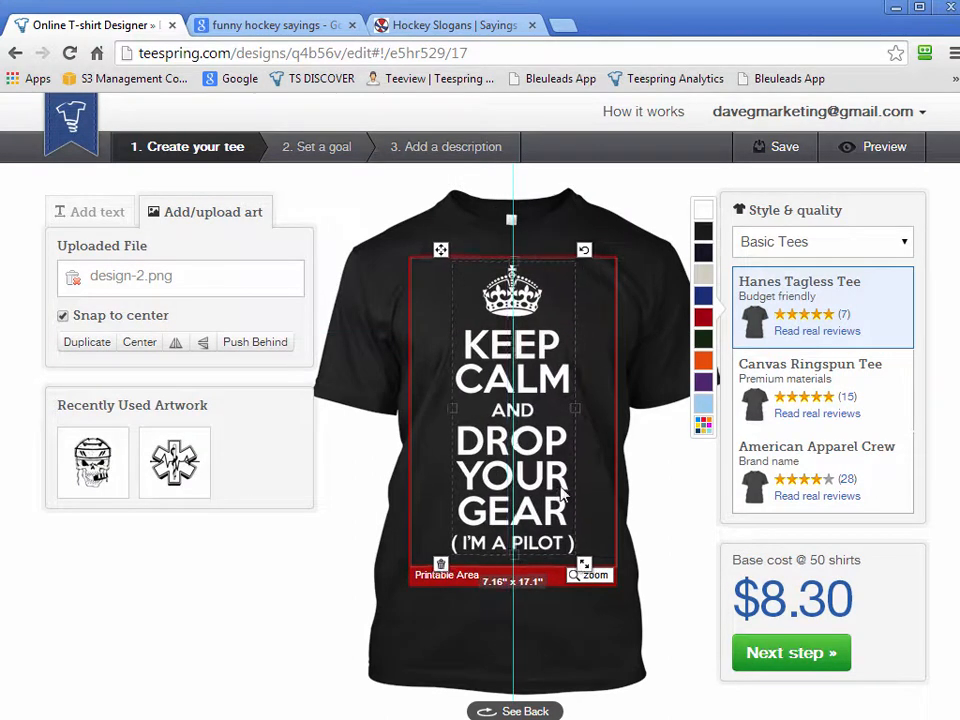
click(731, 705)
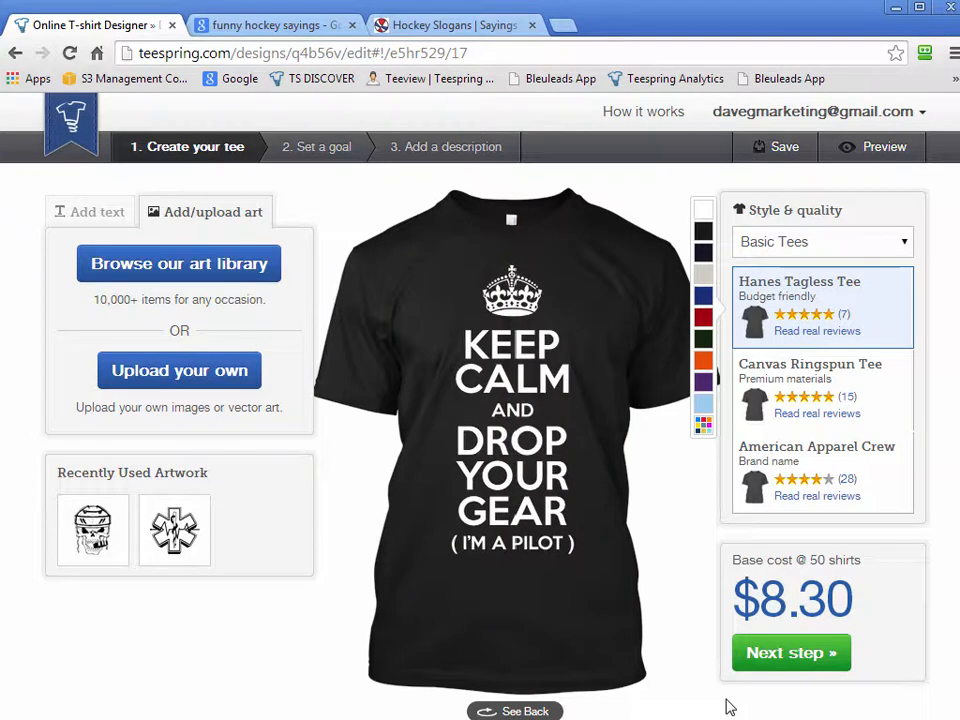
click(566, 549)
click(681, 656)
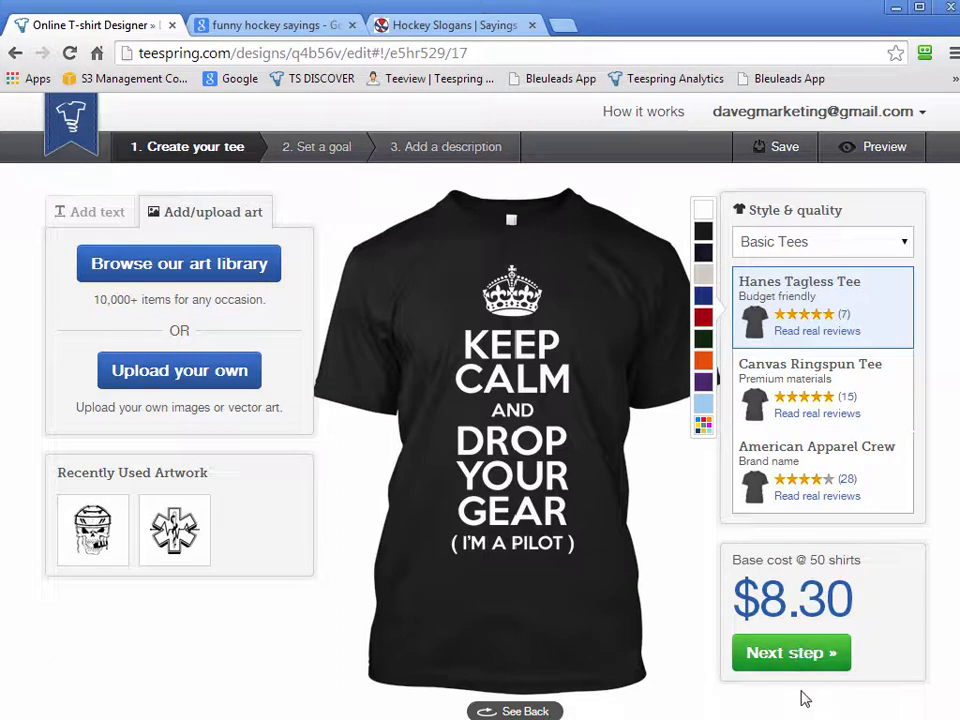
Proceed to the goal-setting stage and look over the sales goal, selling price and additional product options
click(806, 658)
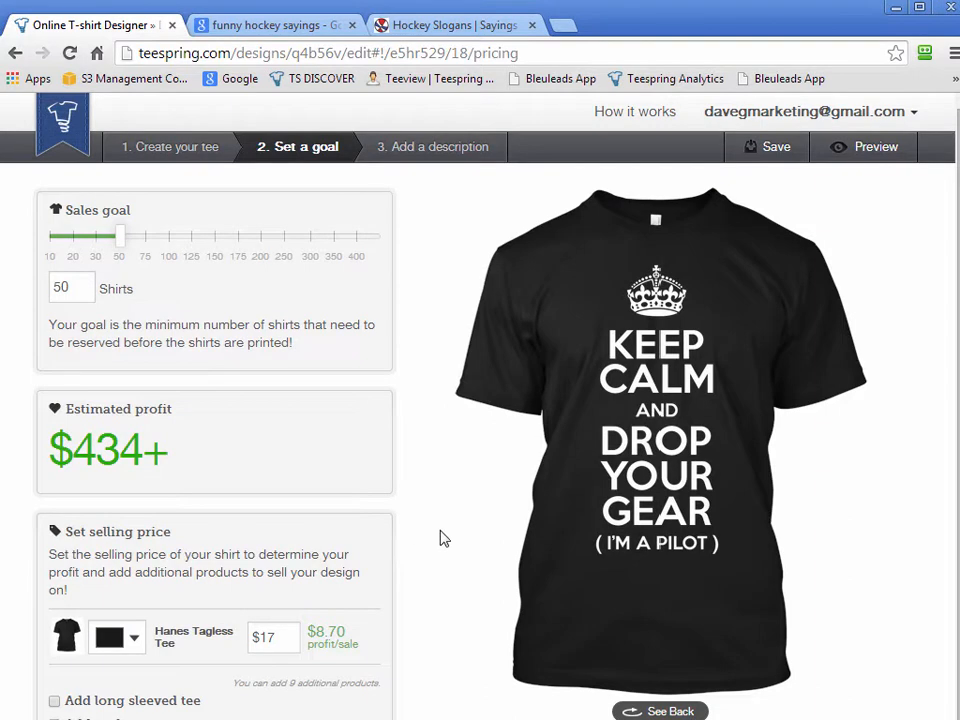
scroll(424, 540, down, 2)
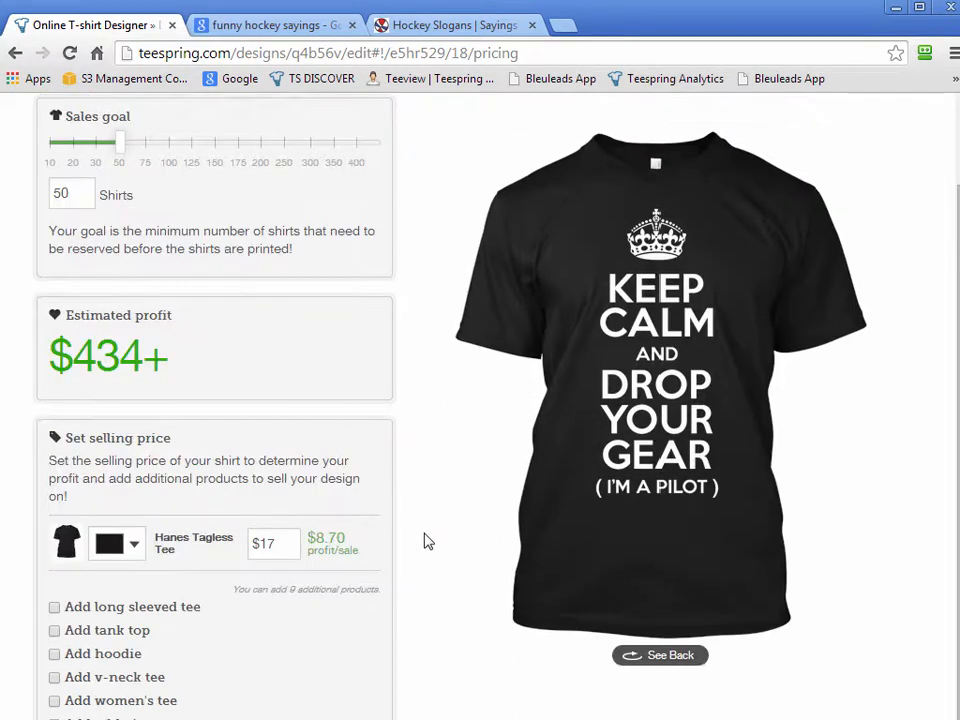
scroll(431, 542, up, 2)
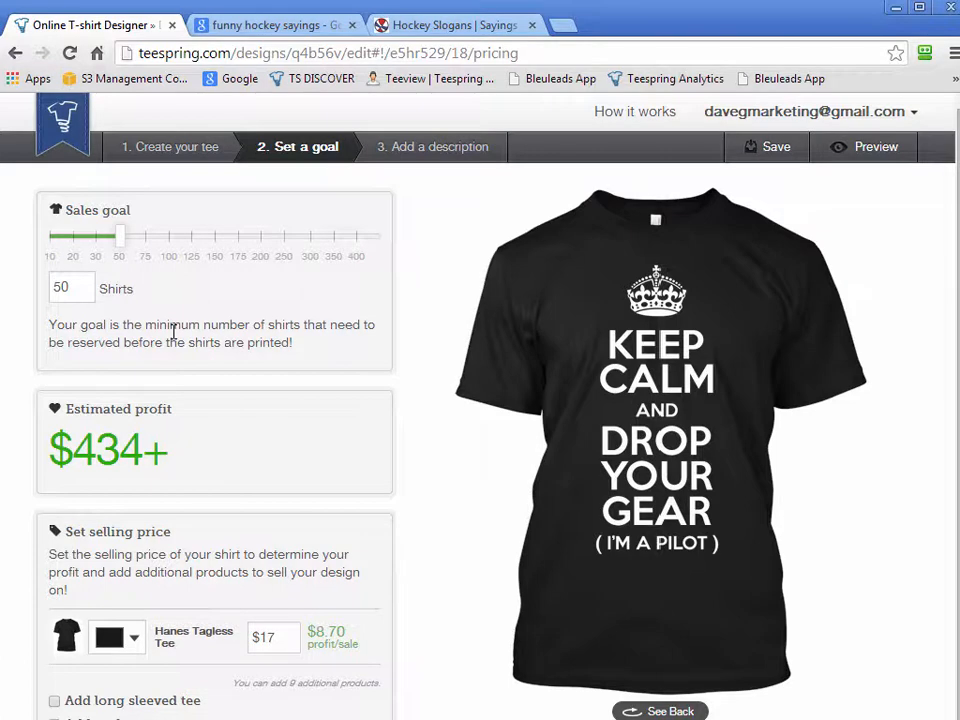
Try a sales goal of 20 shirts and replace it with 500 to compare the estimated profit
drag(76, 289, 5, 295)
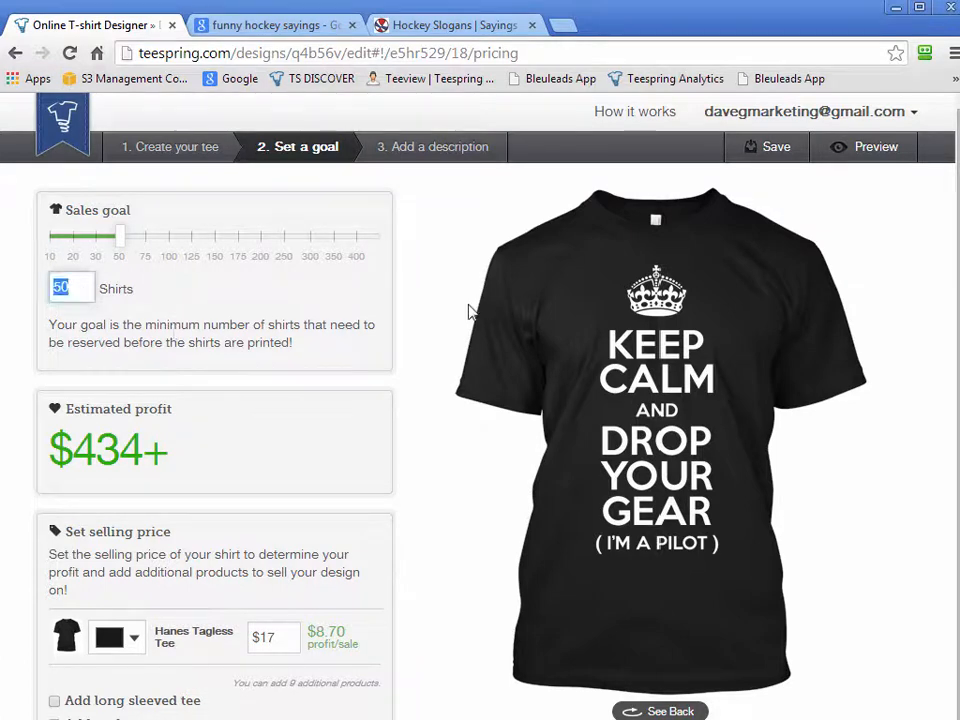
text(20)
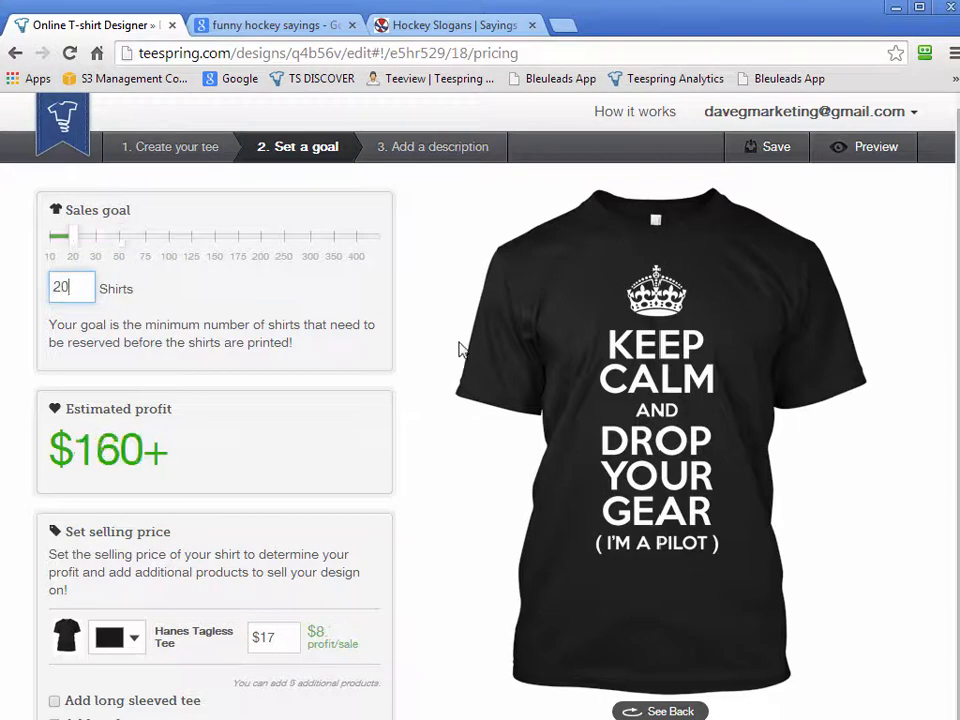
click(355, 325)
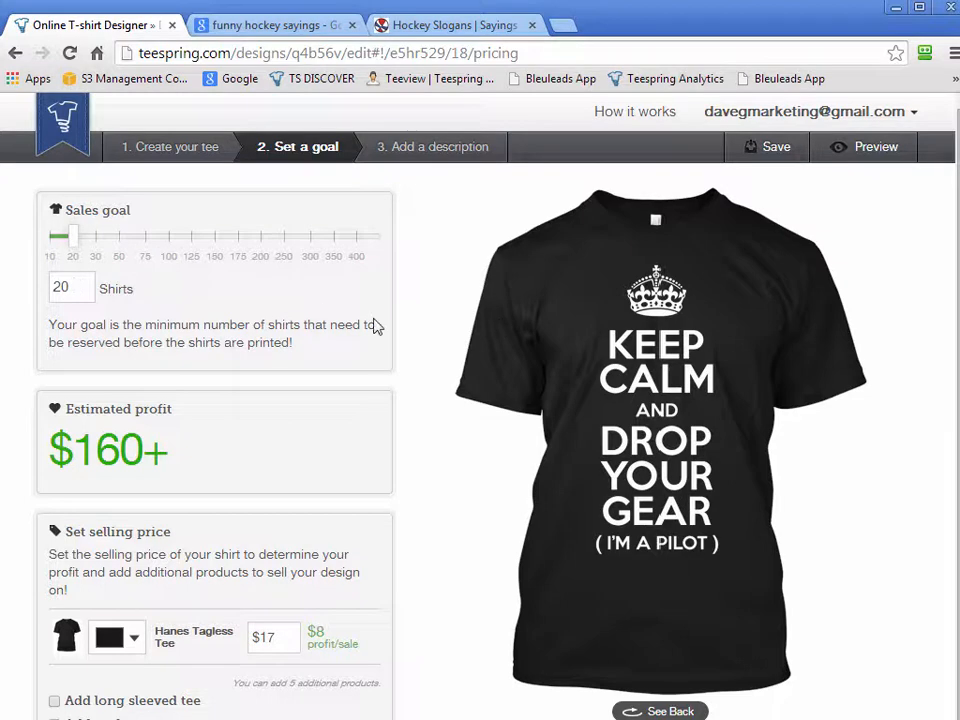
drag(80, 292, 36, 290)
text(500)
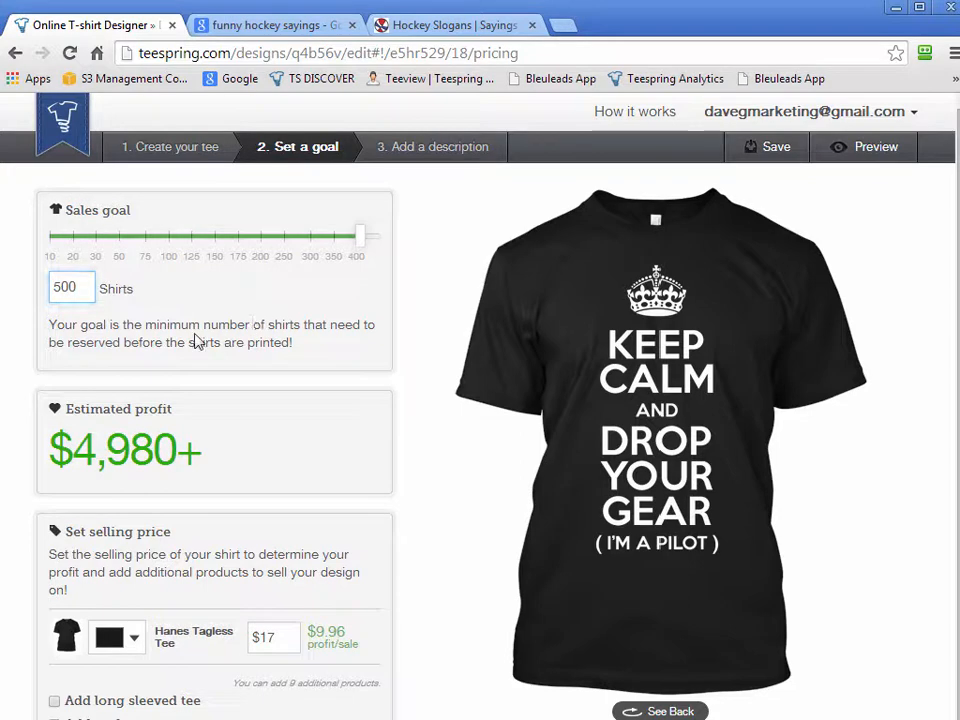
click(197, 342)
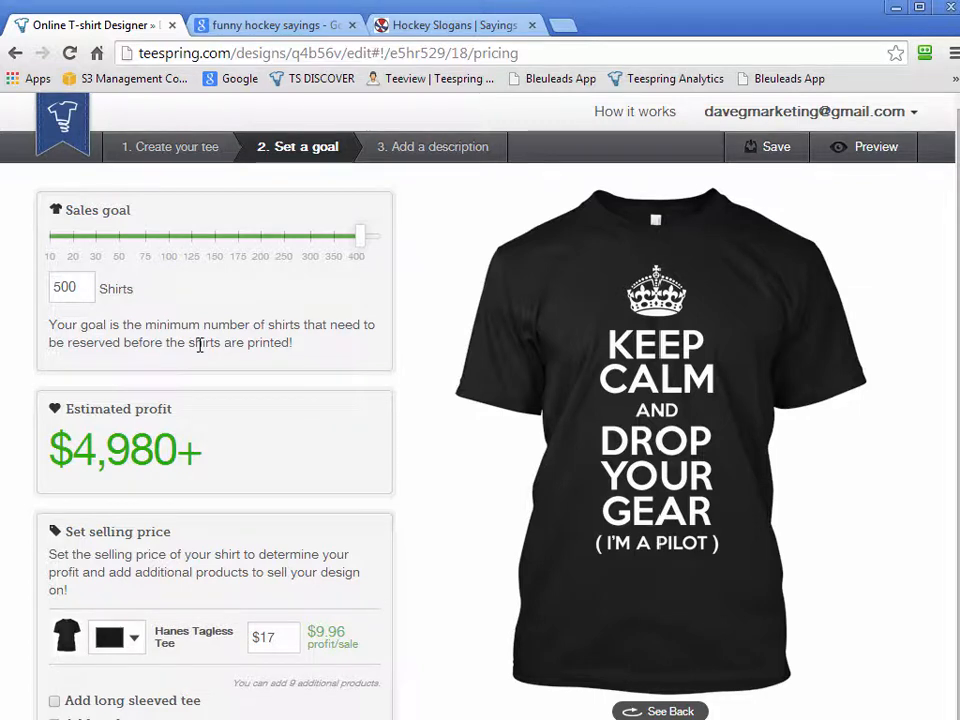
Switch the sales goal to 20 shirts and back to 500
drag(73, 287, 17, 304)
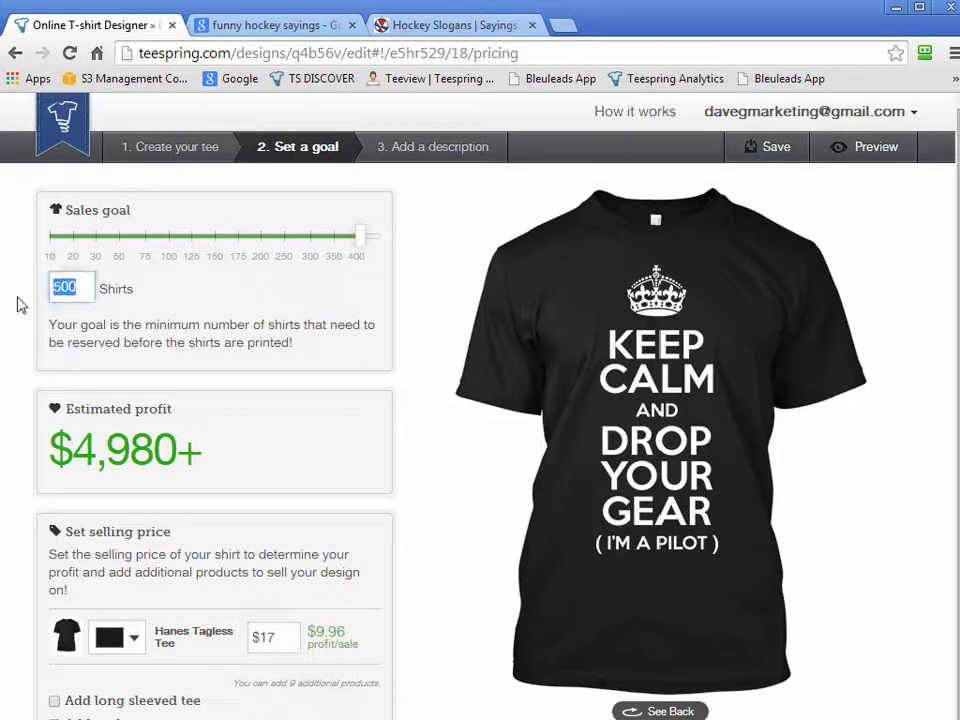
text(20)
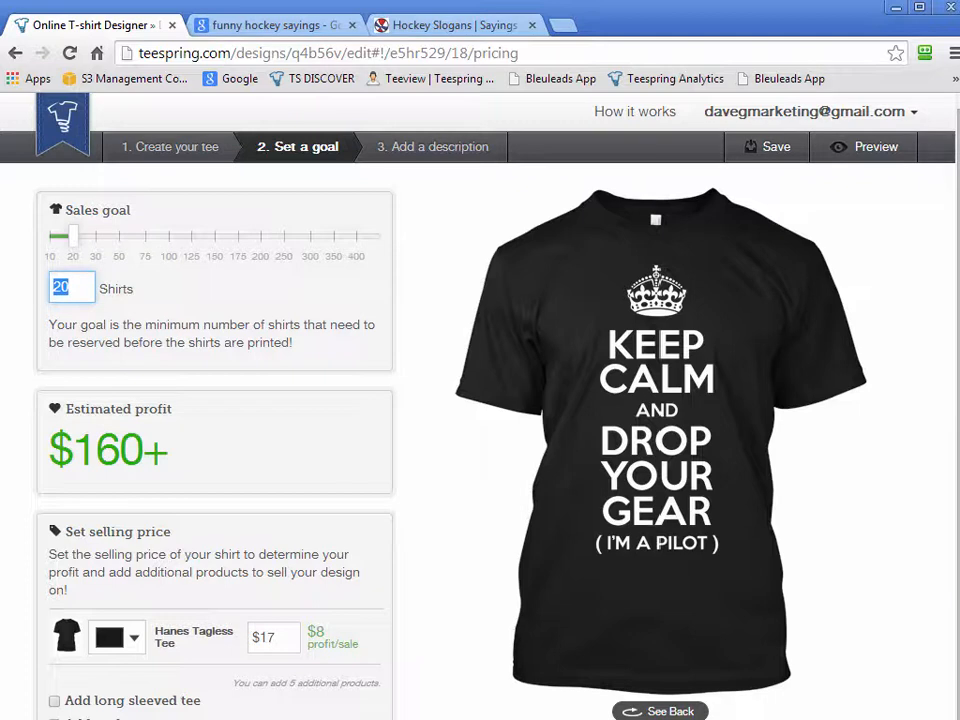
text(500)
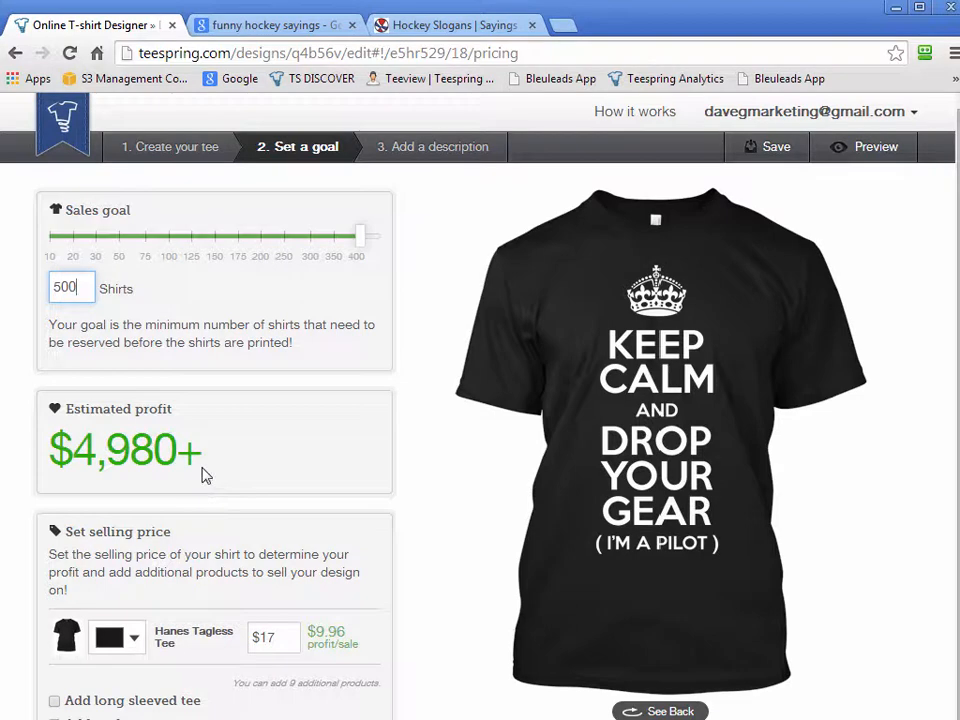
Set the selling price of the Hanes Tagless Tee to $19.50
click(280, 640)
text(19.50)
click(412, 566)
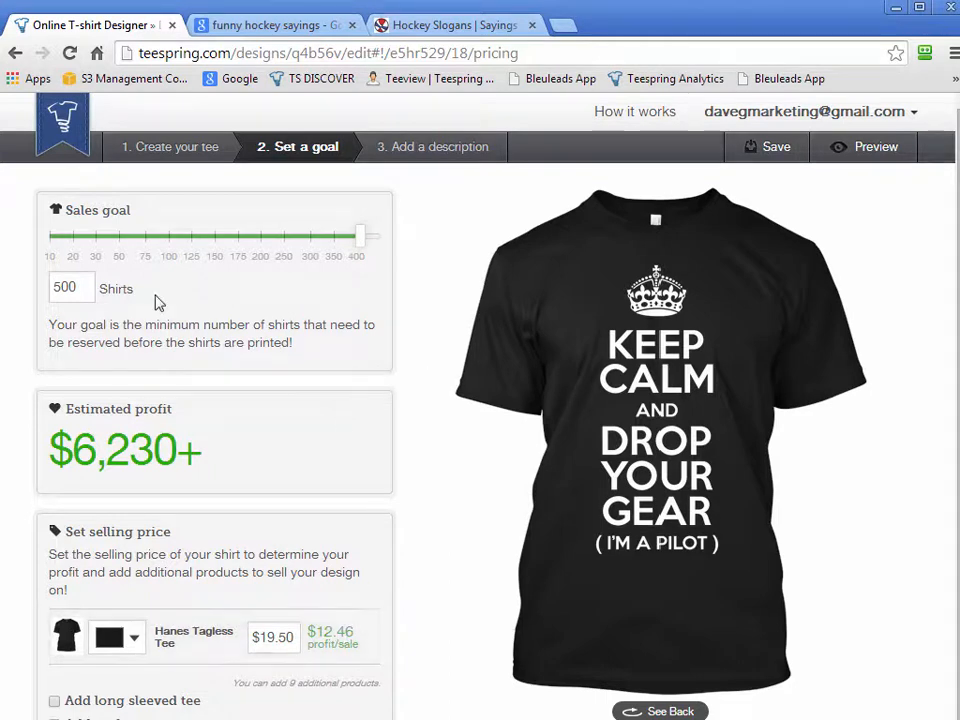
Lower the sales goal to 20 shirts and highlight the Hanes Tagless Tee's profit per sale
double_click(72, 288)
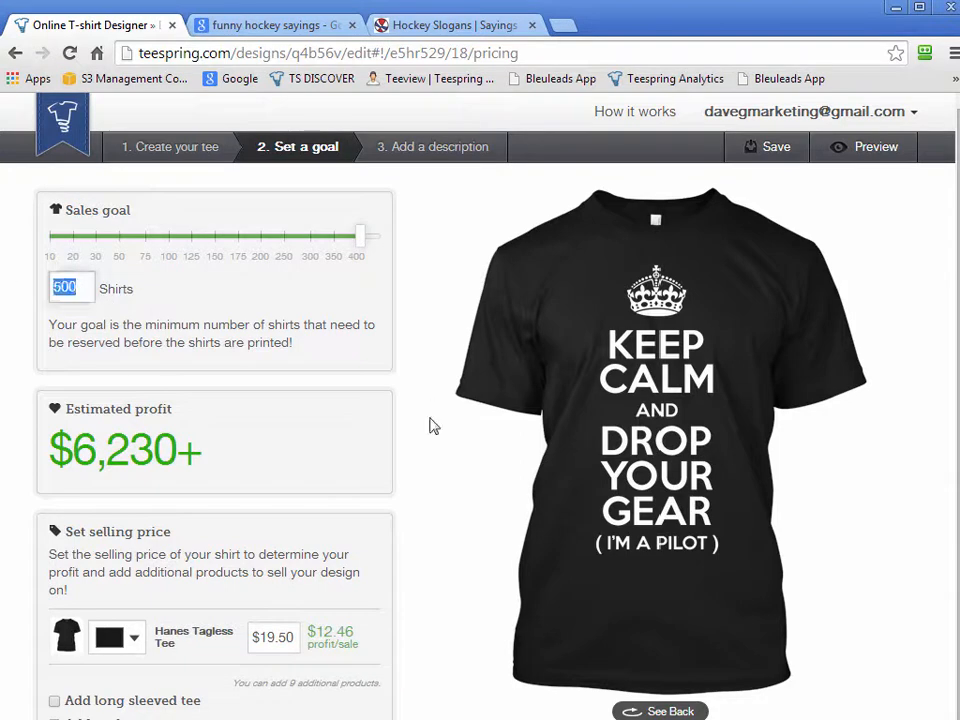
text(50)
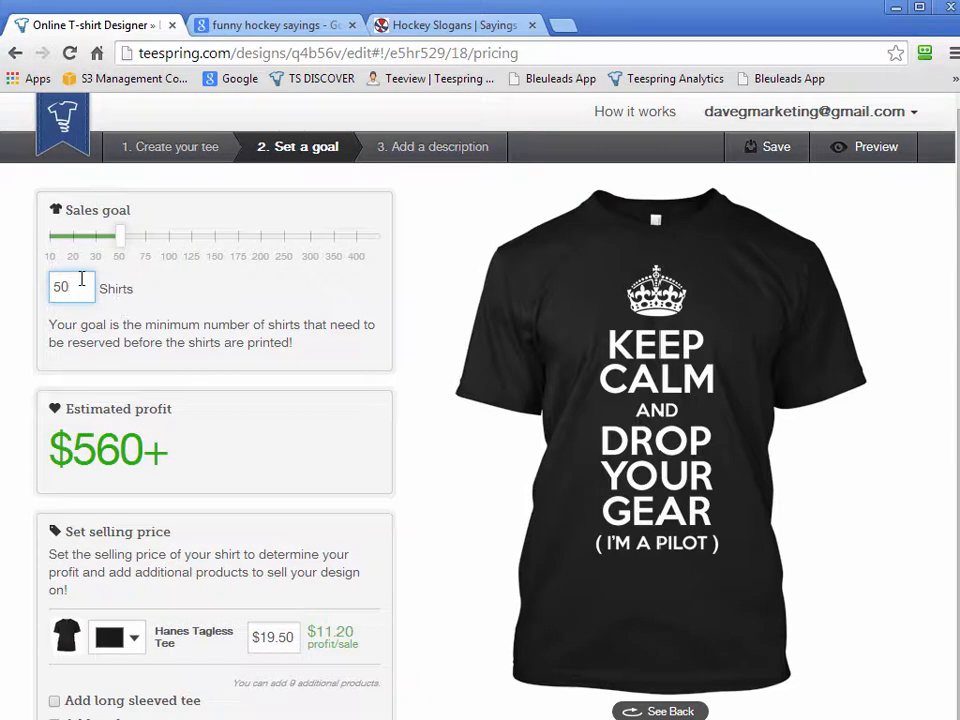
drag(79, 286, 8, 300)
text(20)
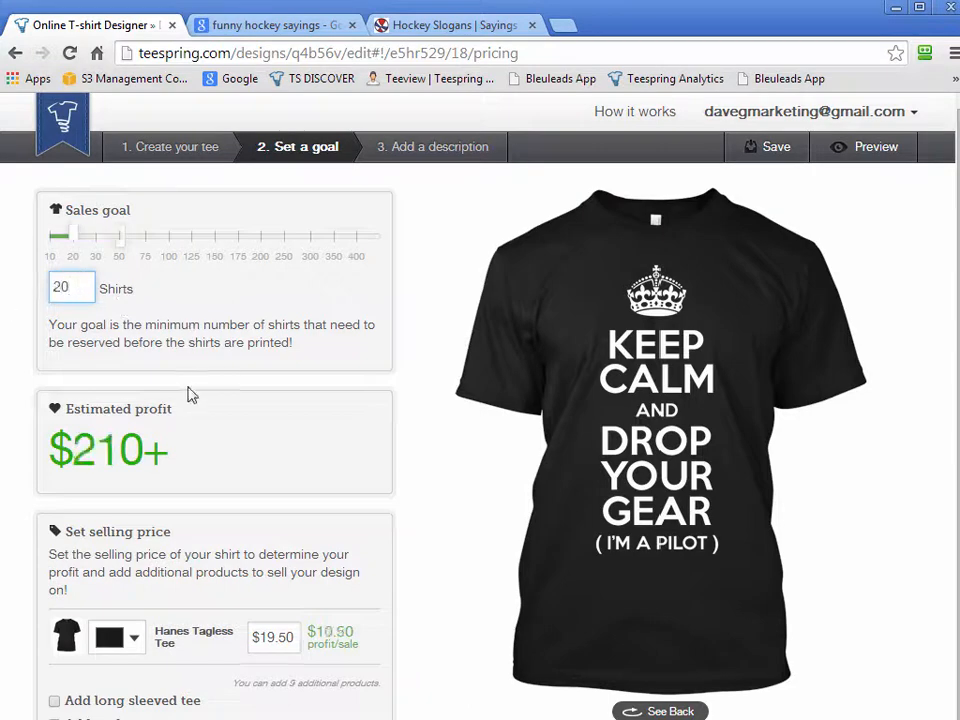
click(433, 463)
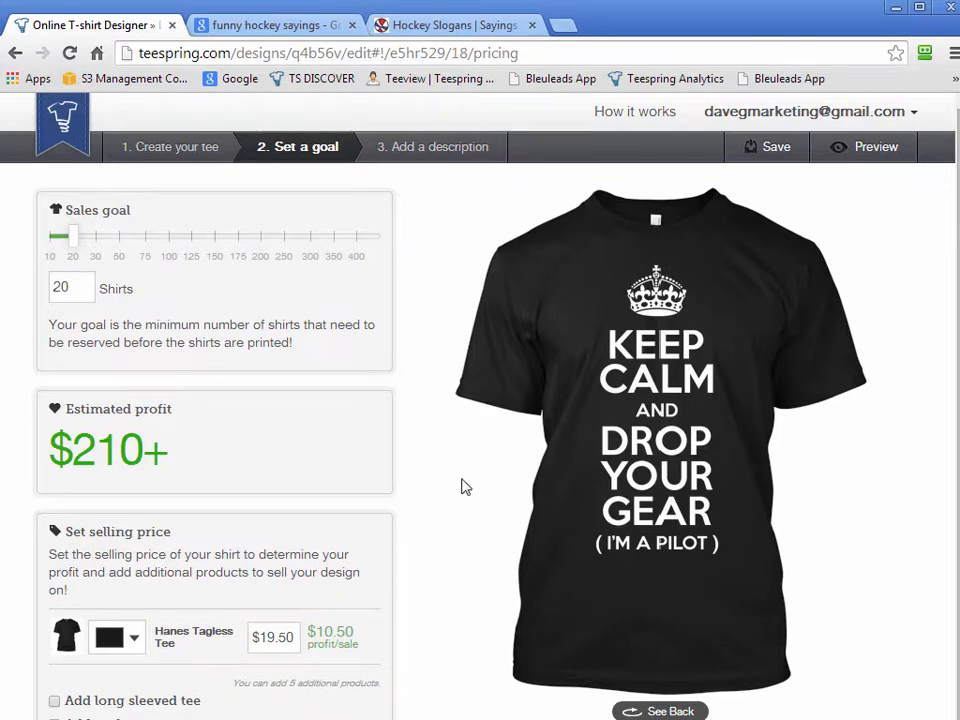
double_click(78, 287)
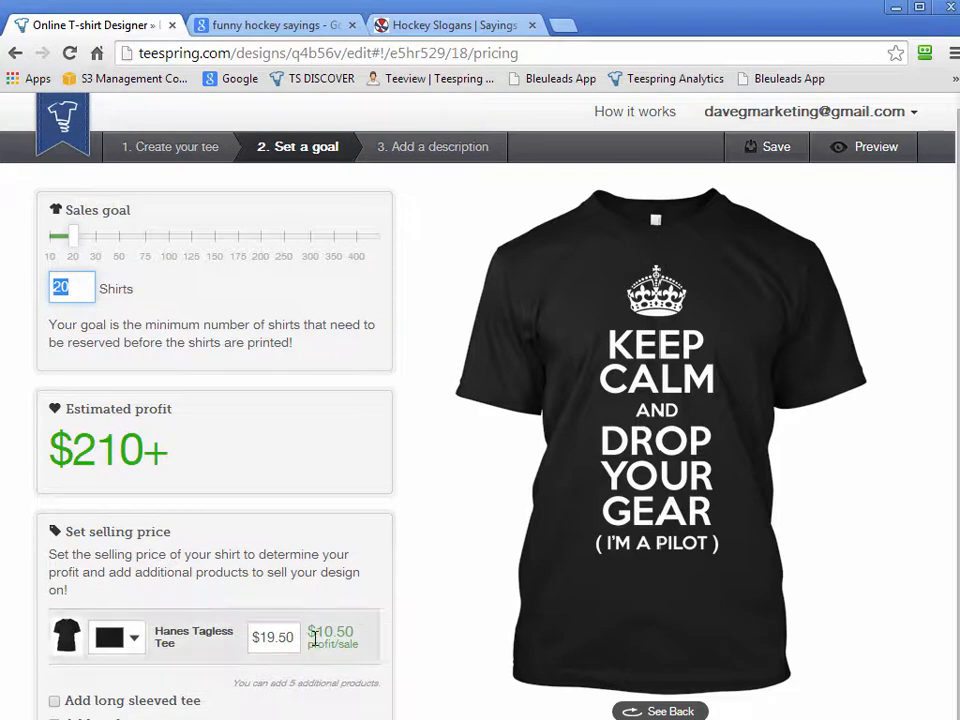
drag(314, 632, 429, 634)
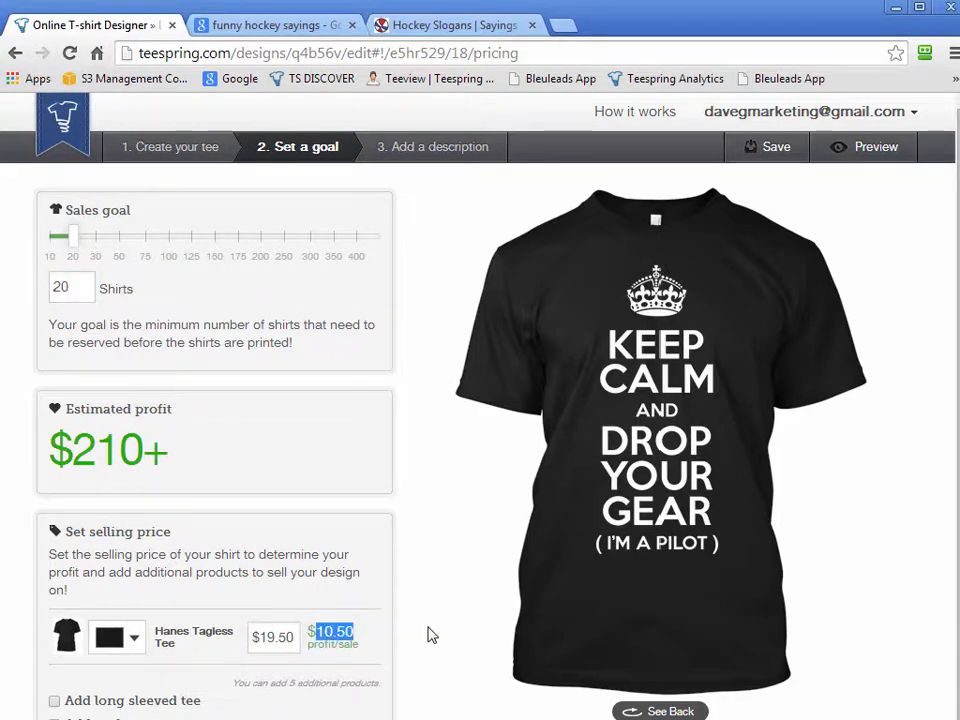
Raise the sales goal to 500 shirts and highlight the profit per sale for comparison
click(74, 284)
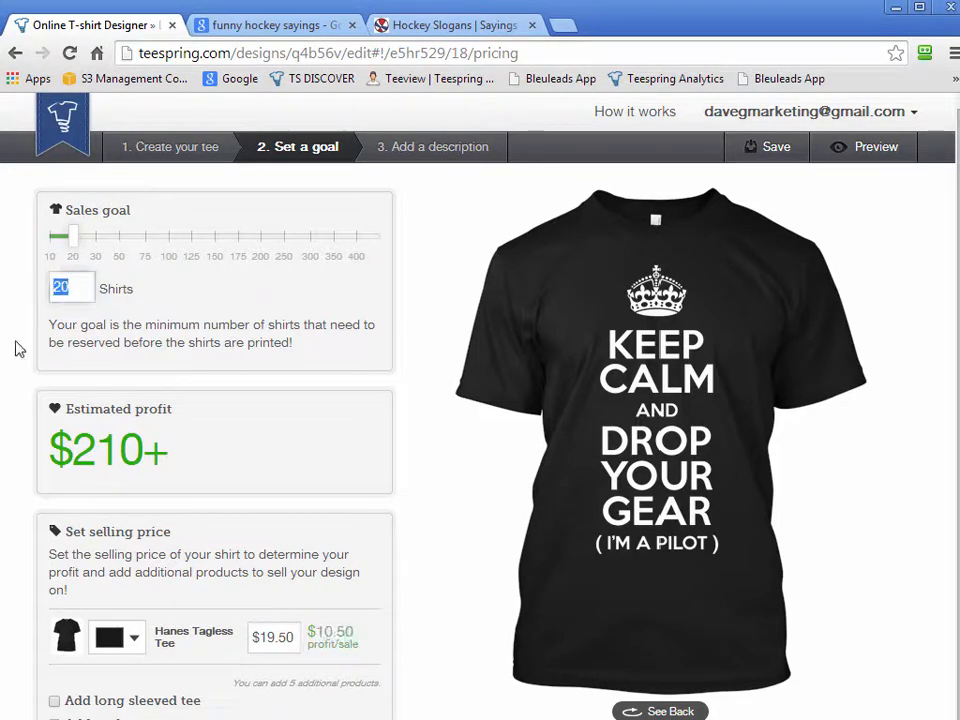
text(500)
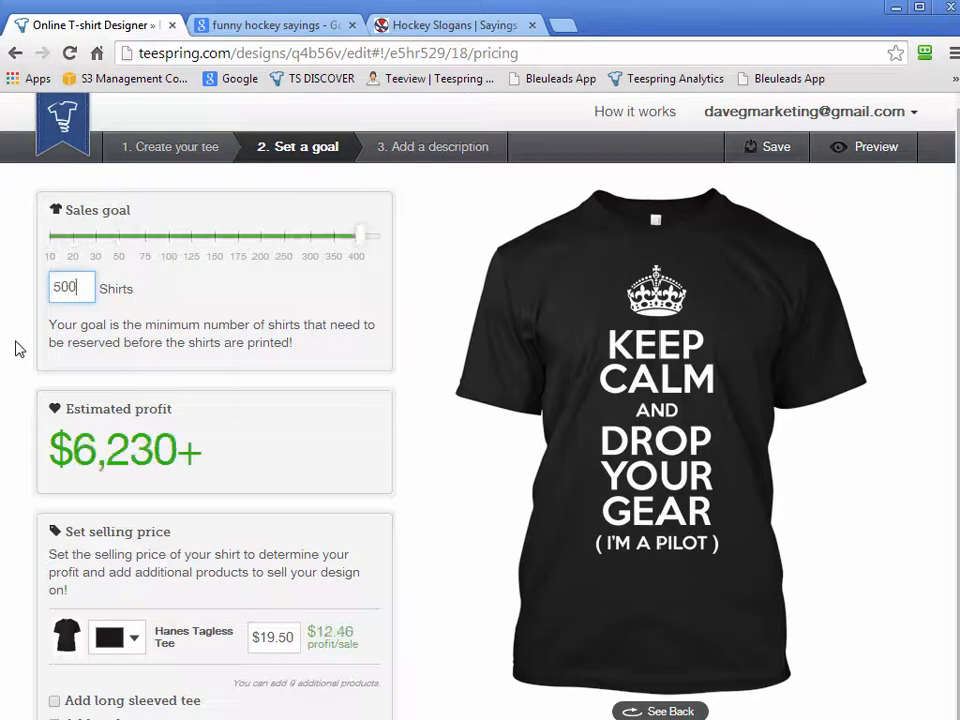
drag(356, 636, 308, 634)
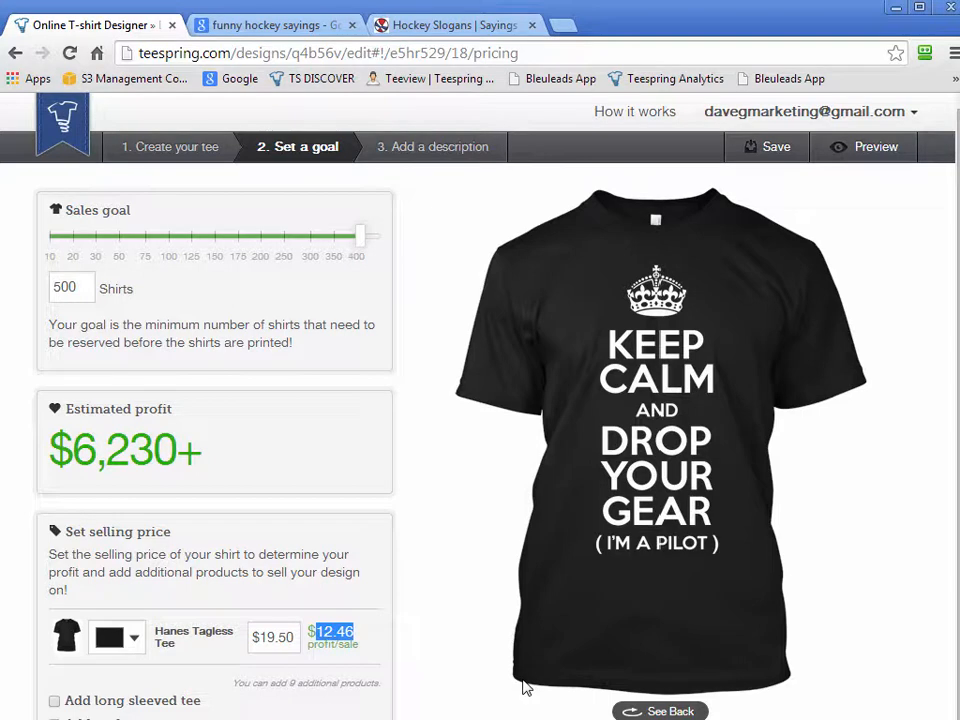
Set the sales goal to 20 shirts
drag(78, 284, 39, 280)
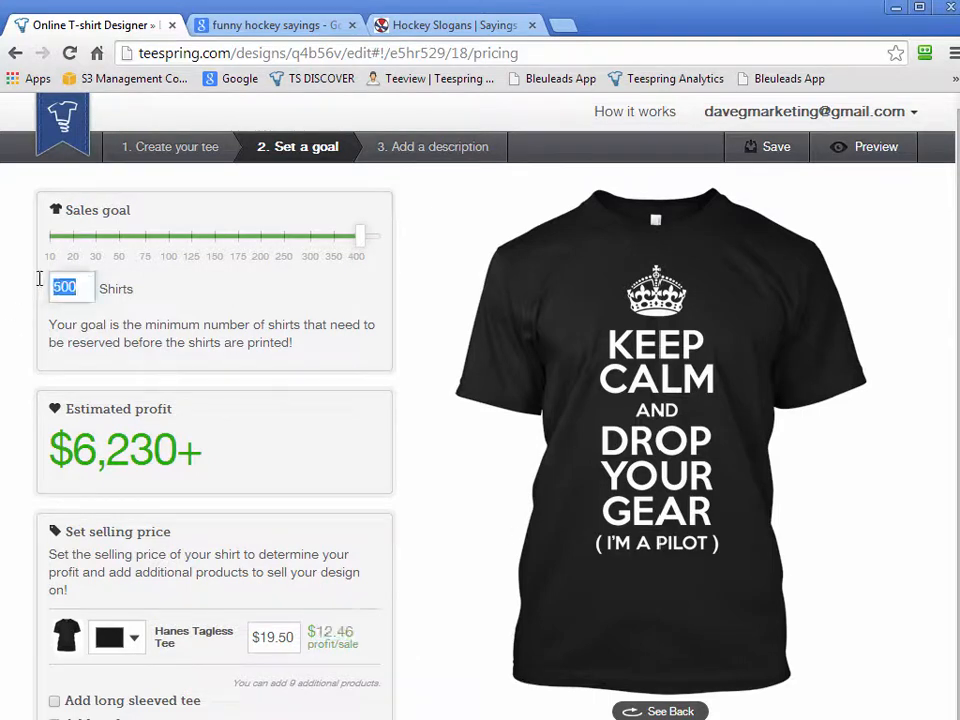
text(20)
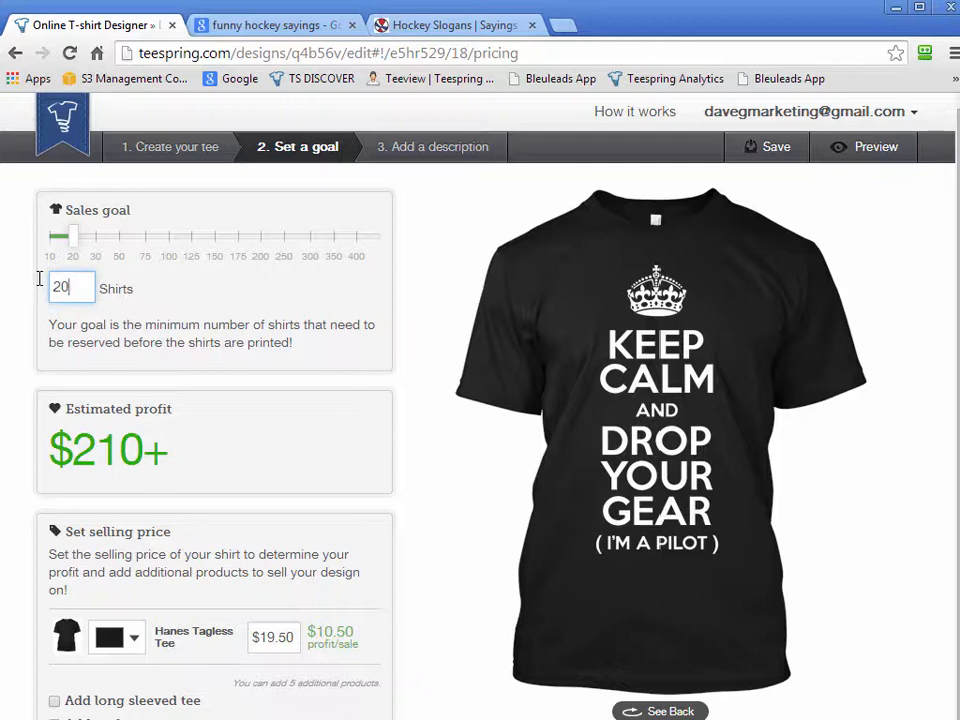
double_click(64, 286)
click(166, 341)
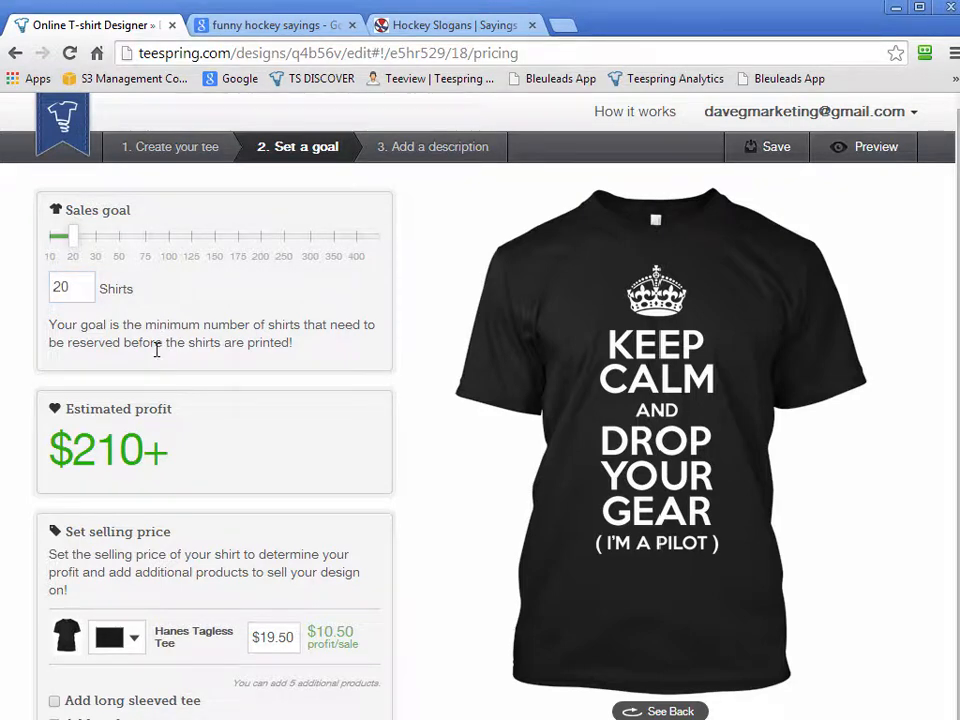
Raise the sales goal to 500 shirts to compare the estimated profit, and return the goal to 20 shirts
double_click(75, 289)
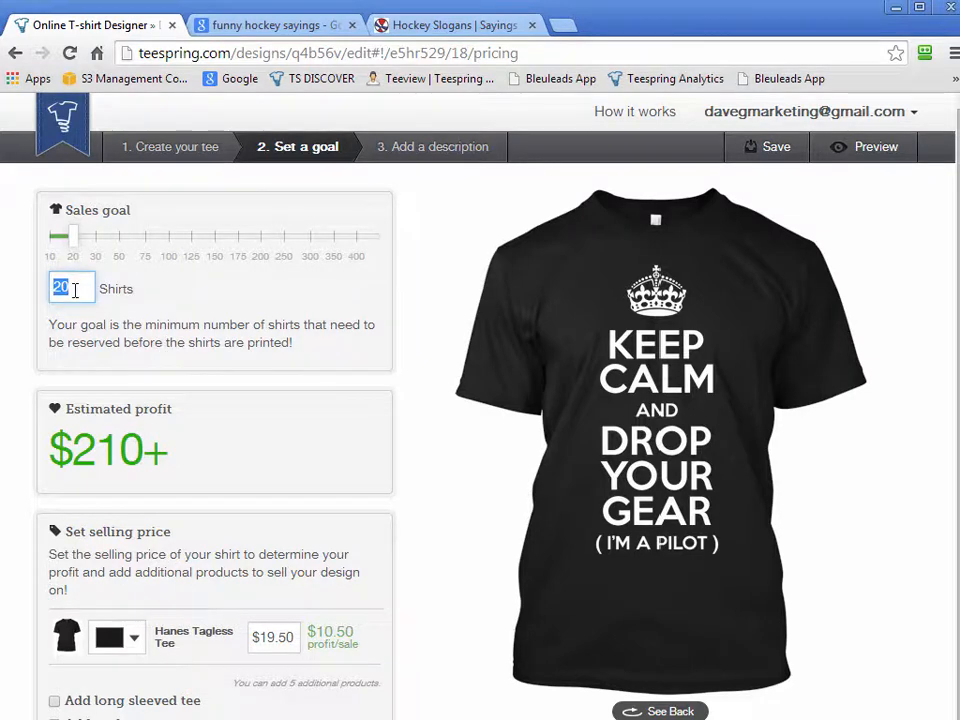
click(76, 295)
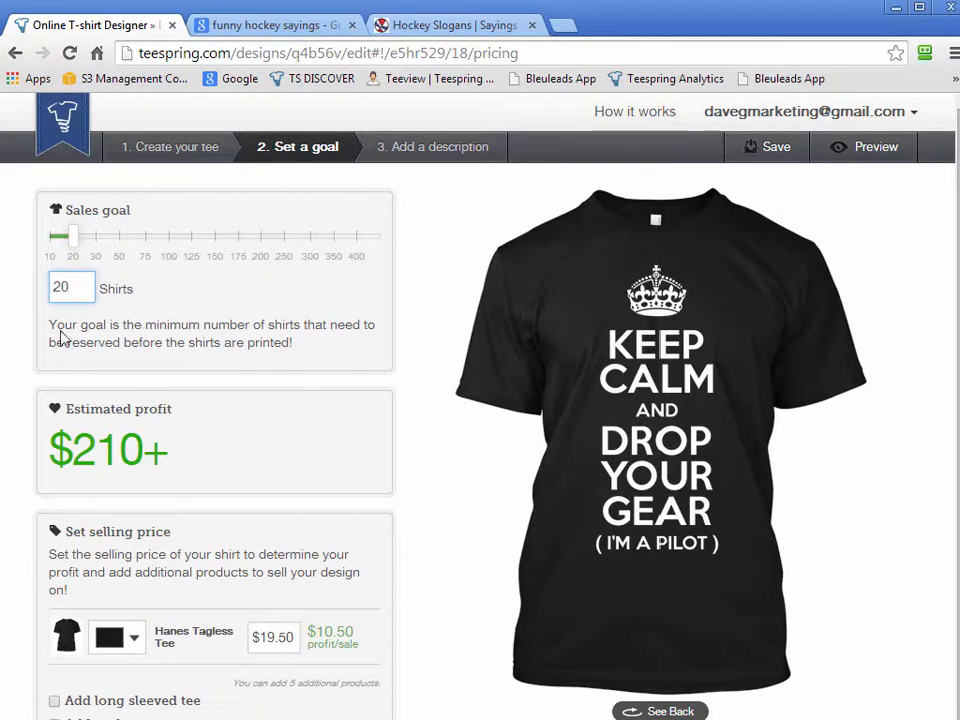
double_click(79, 288)
text(500)
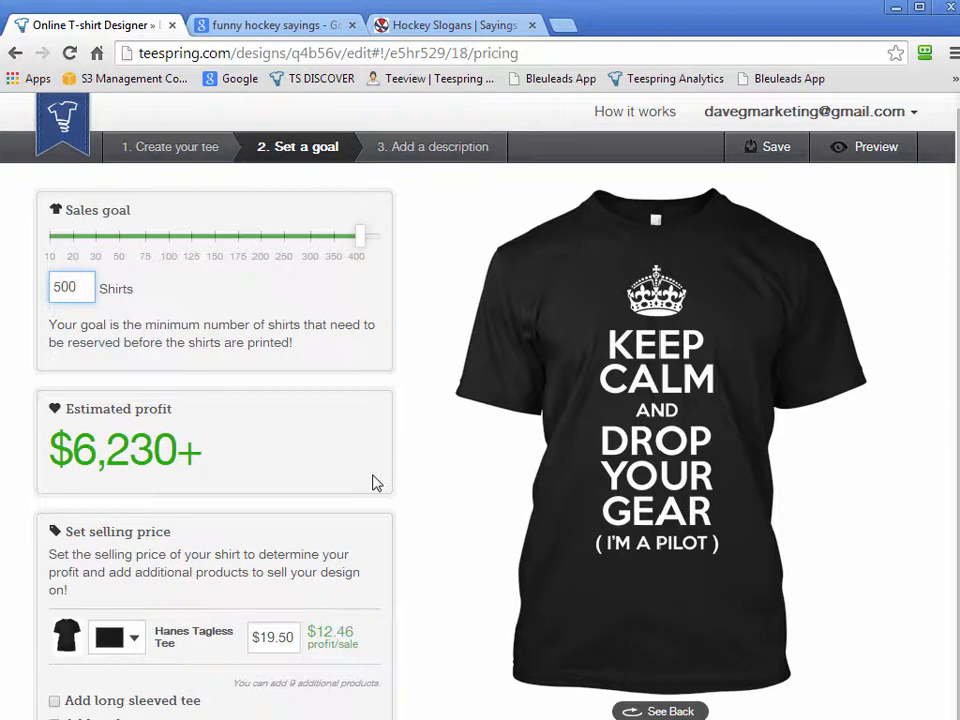
drag(78, 286, 30, 282)
text(20)
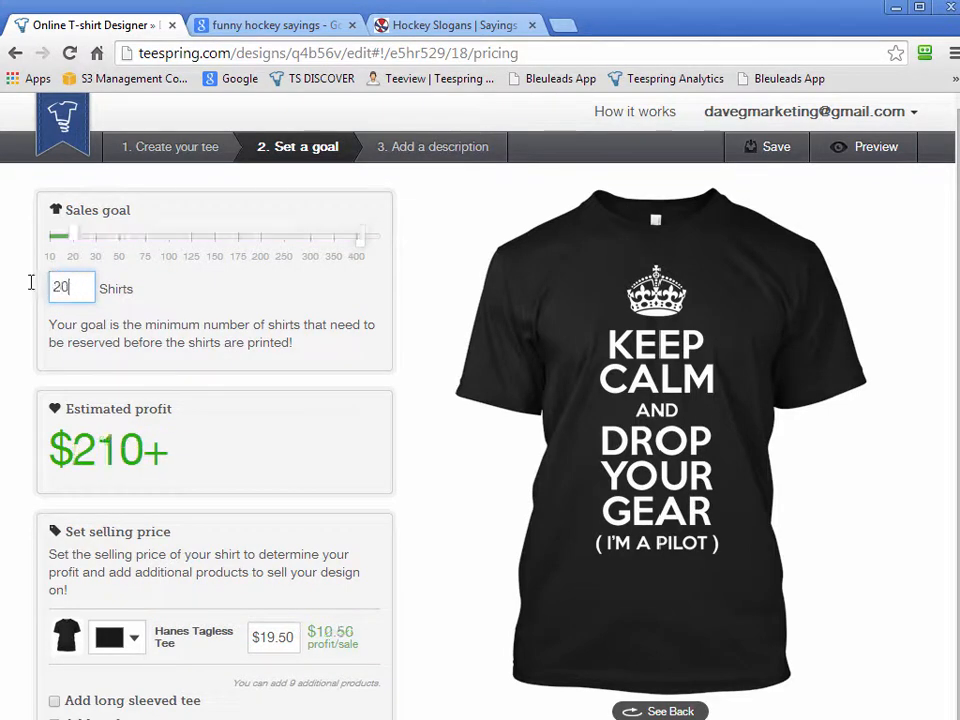
click(385, 368)
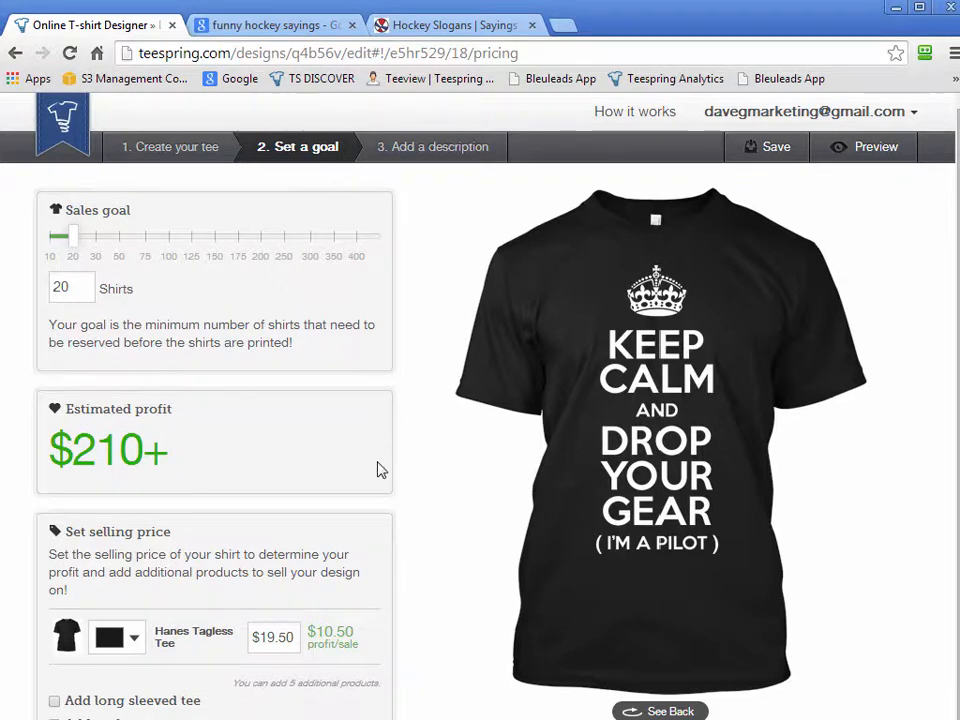
Add the women's tee, tank top and hoodie as additional products for the design
scroll(379, 469, down, 2)
scroll(385, 500, down, 1)
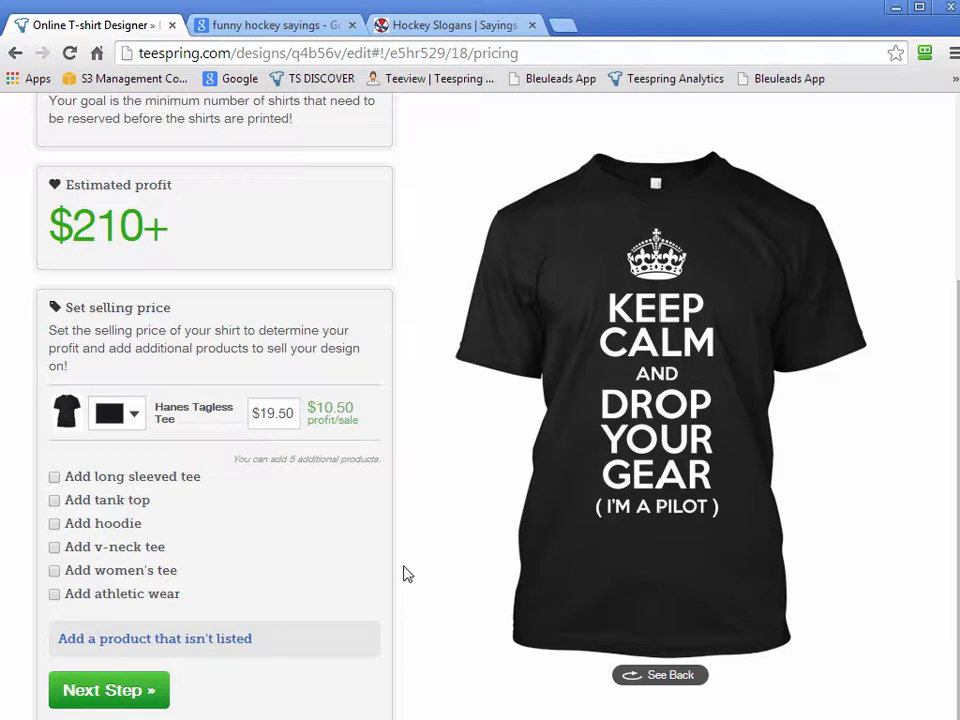
click(136, 414)
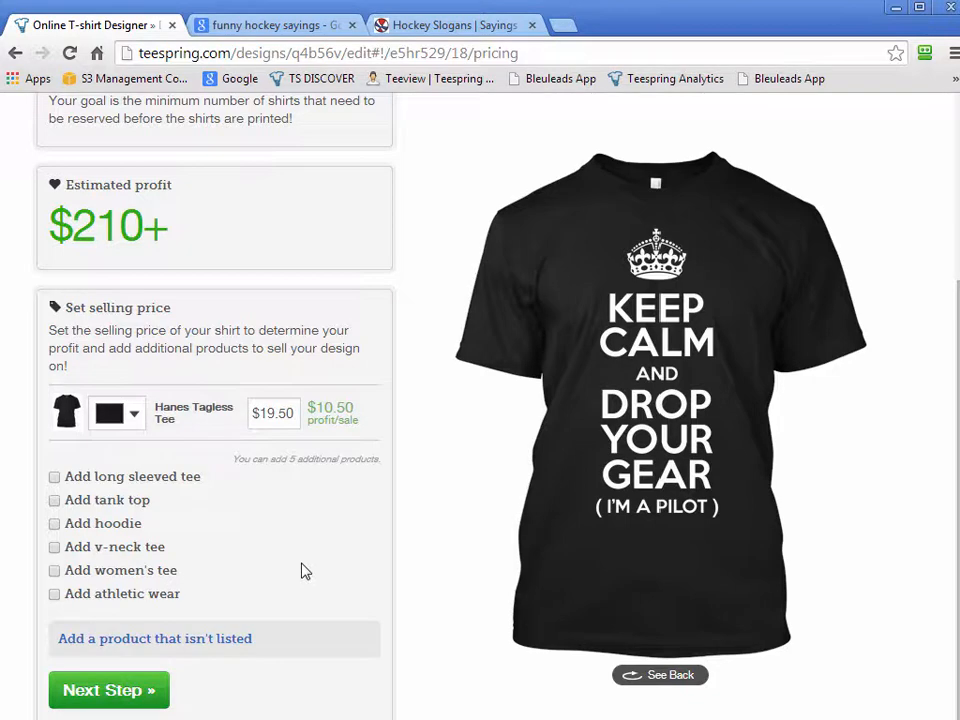
click(55, 572)
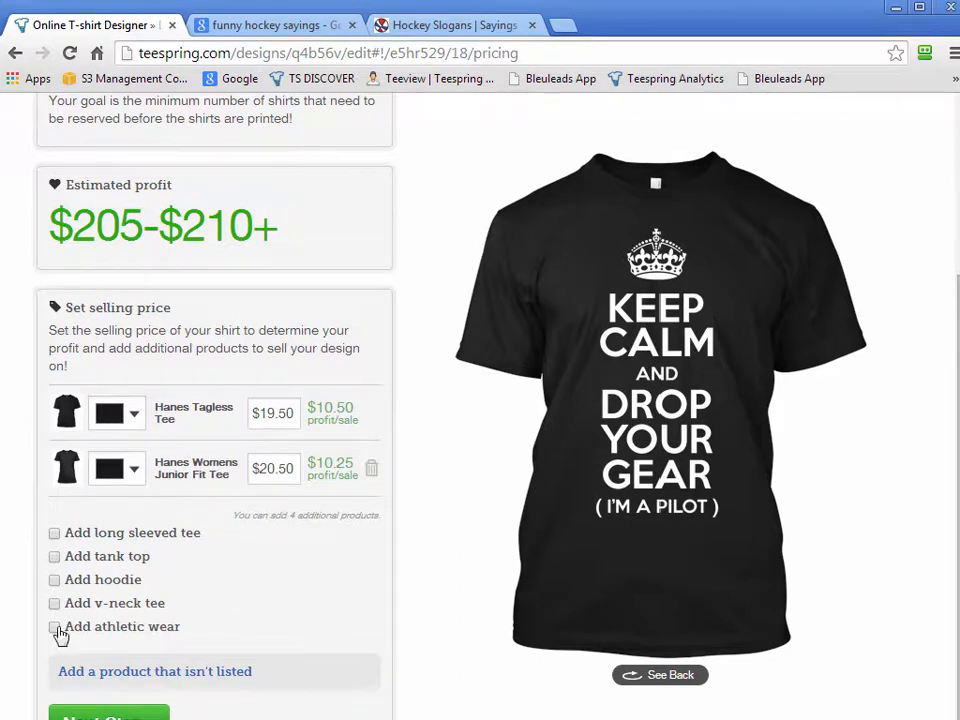
click(55, 558)
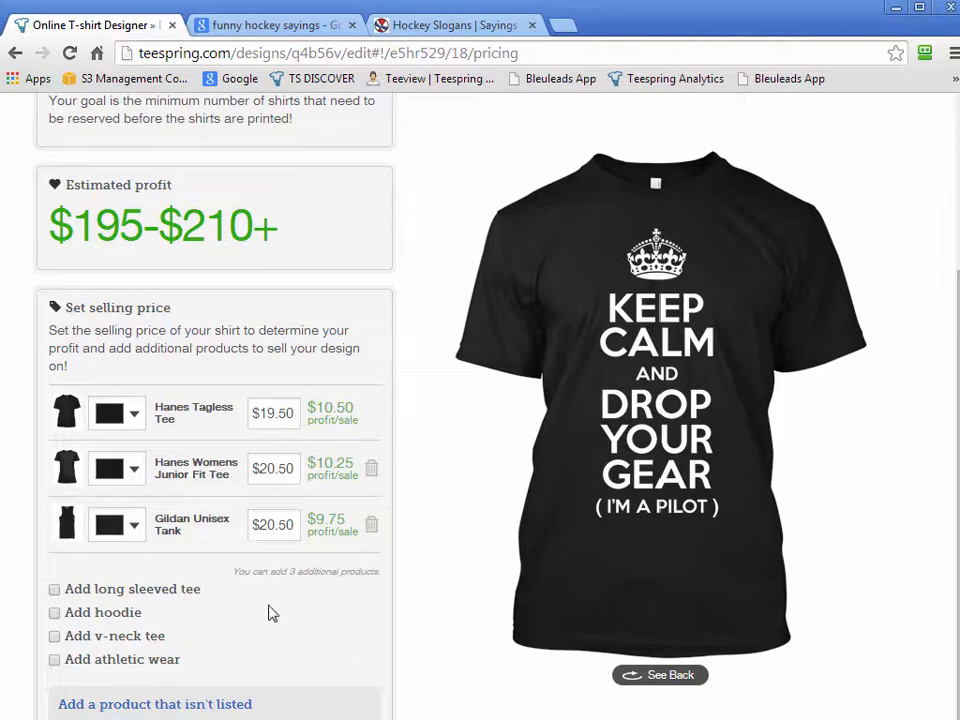
click(55, 613)
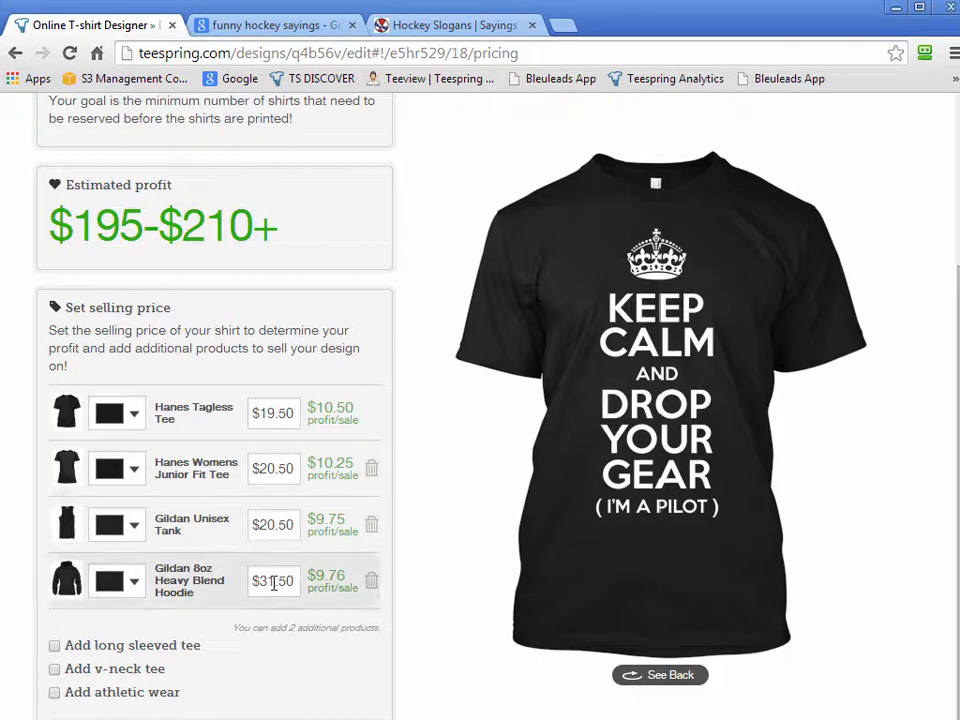
Set the selling price of the Gildan hoodie to $39.50 and the Gildan Unisex Tank to $21.50
text(9)
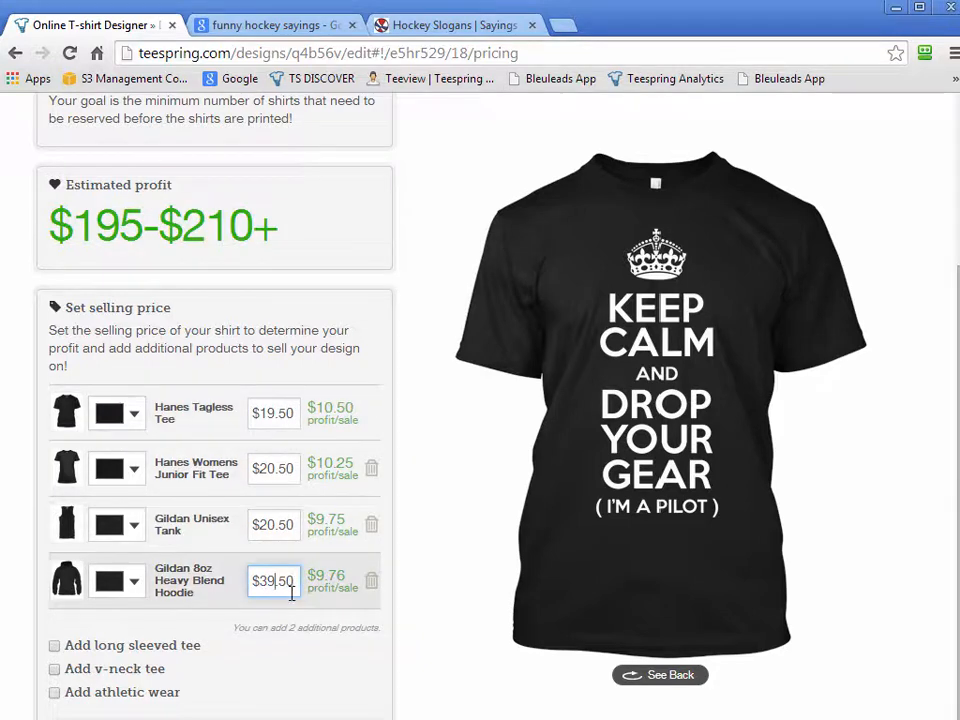
click(280, 414)
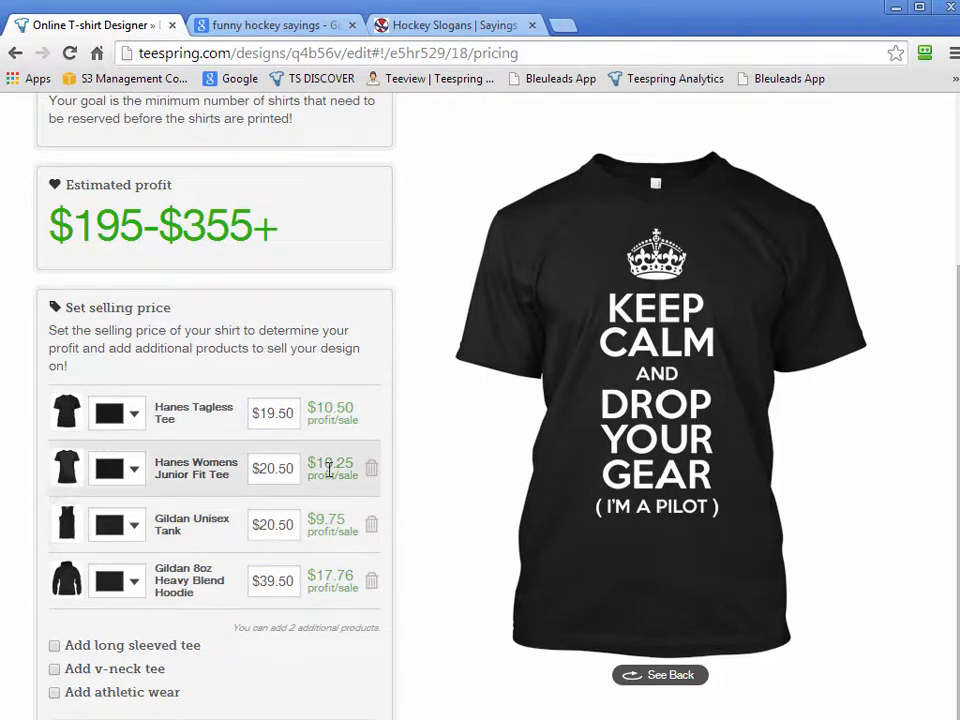
click(271, 524)
key(Delete)
text(1)
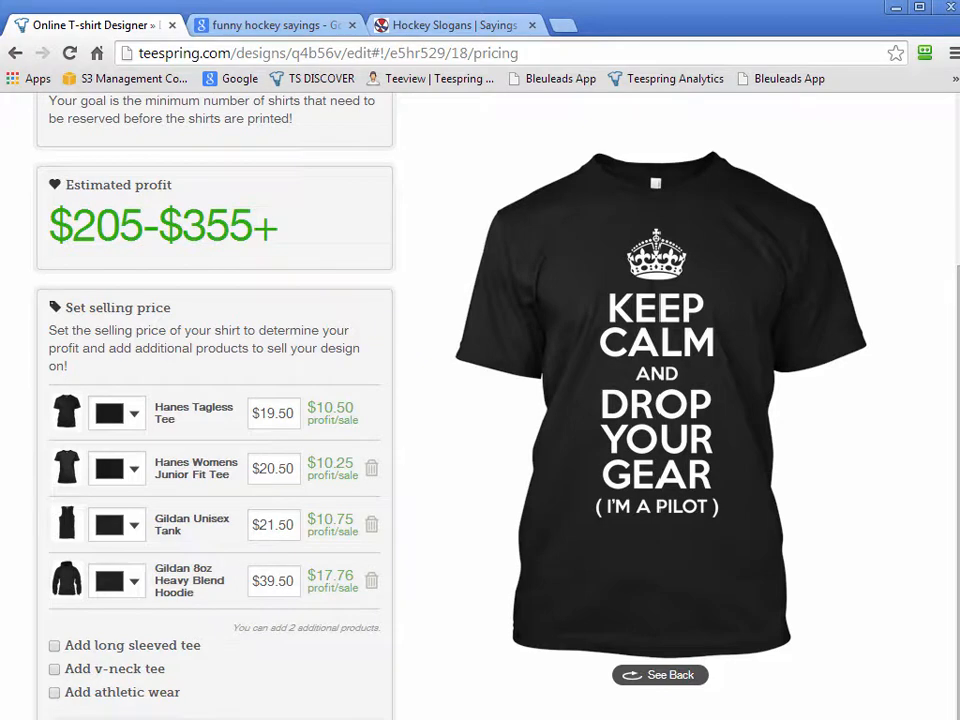
Browse the categories and models of products that aren't listed, selecting Camouflage, and review the added products without adding another
scroll(424, 602, down, 3)
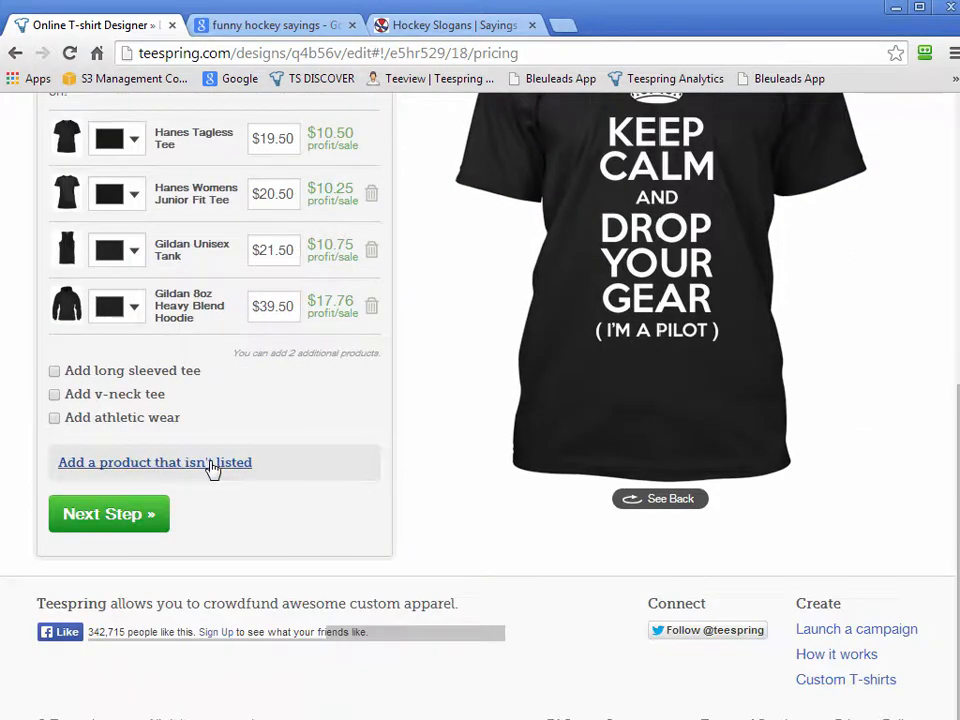
click(212, 463)
click(160, 497)
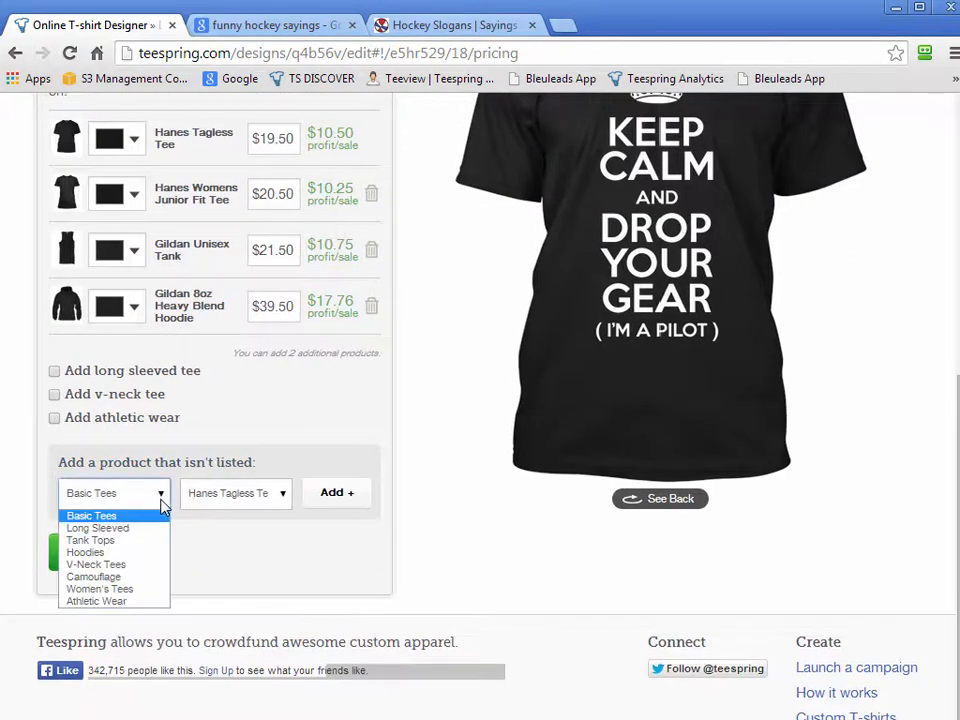
click(266, 500)
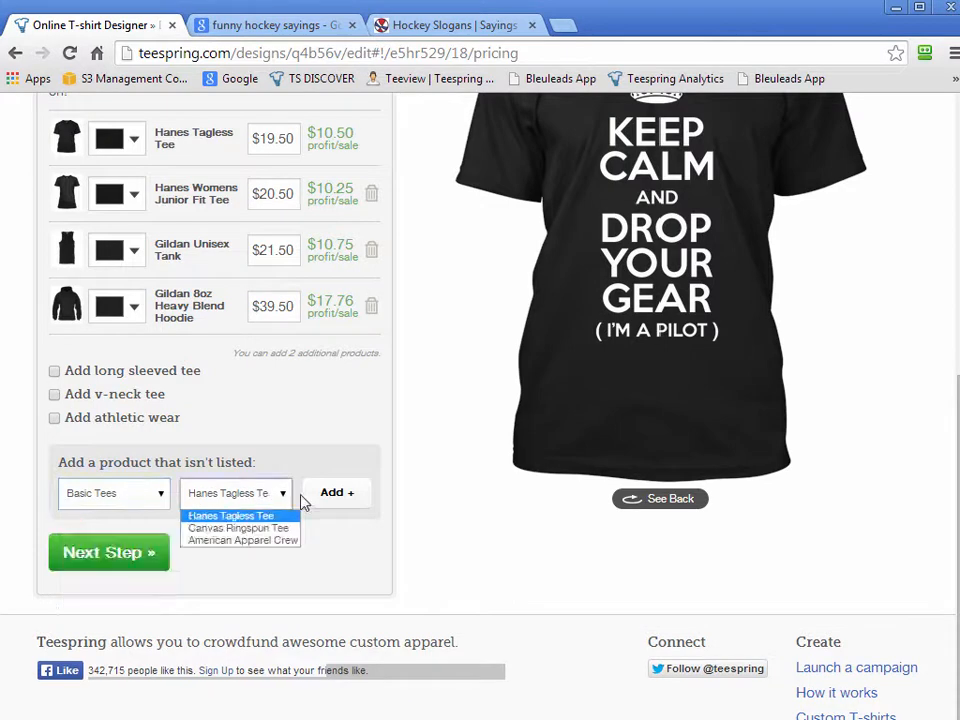
click(409, 525)
click(154, 493)
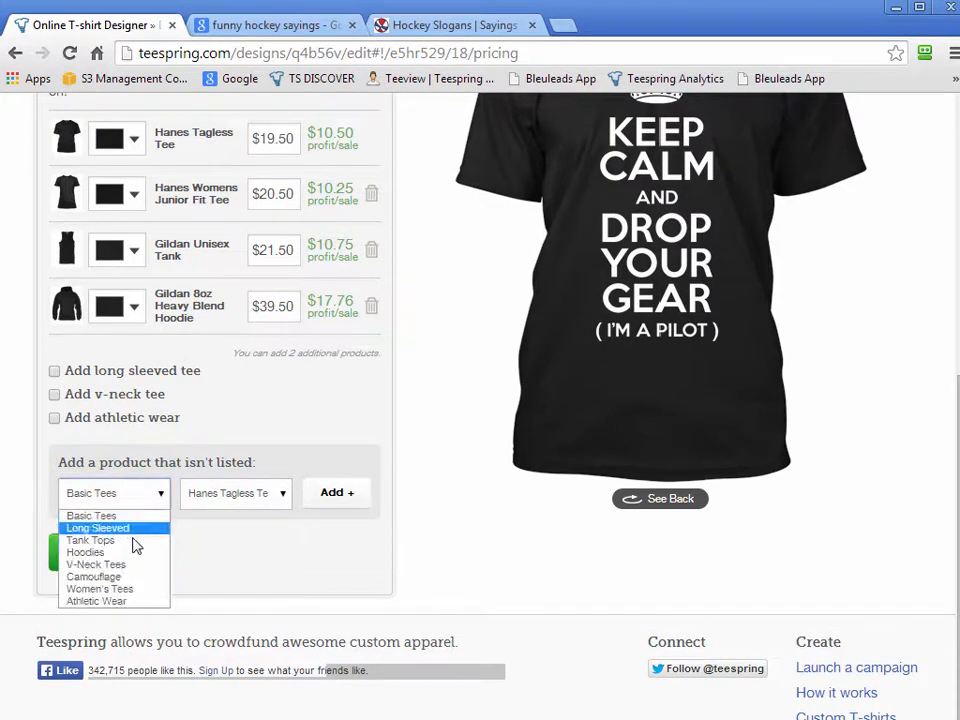
click(133, 578)
click(165, 503)
click(410, 554)
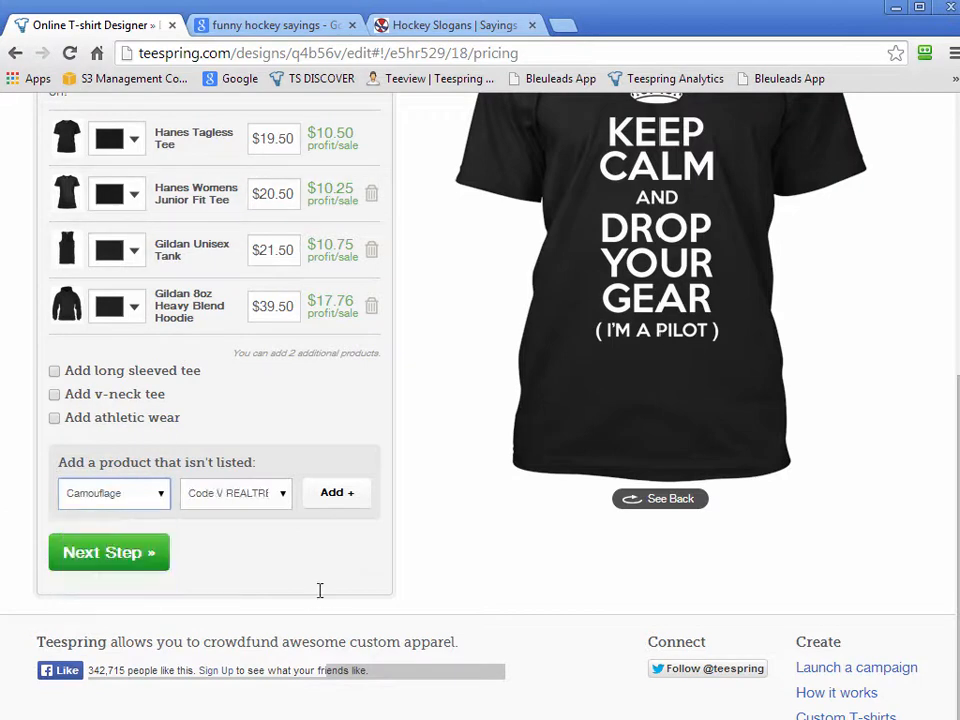
scroll(410, 554, up, 1)
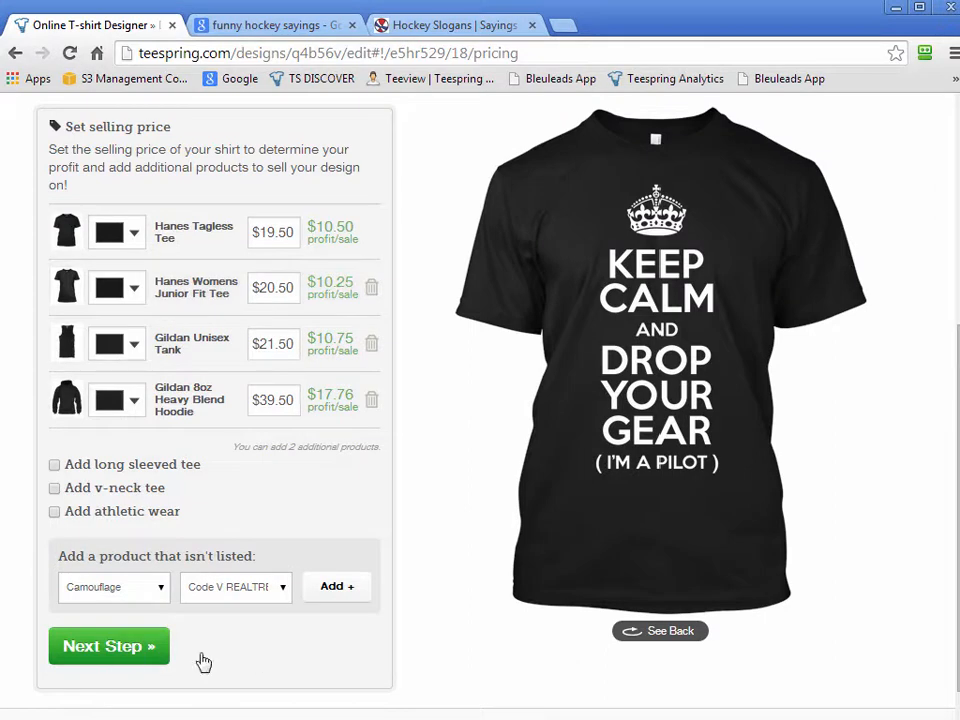
scroll(600, 639, up, 4)
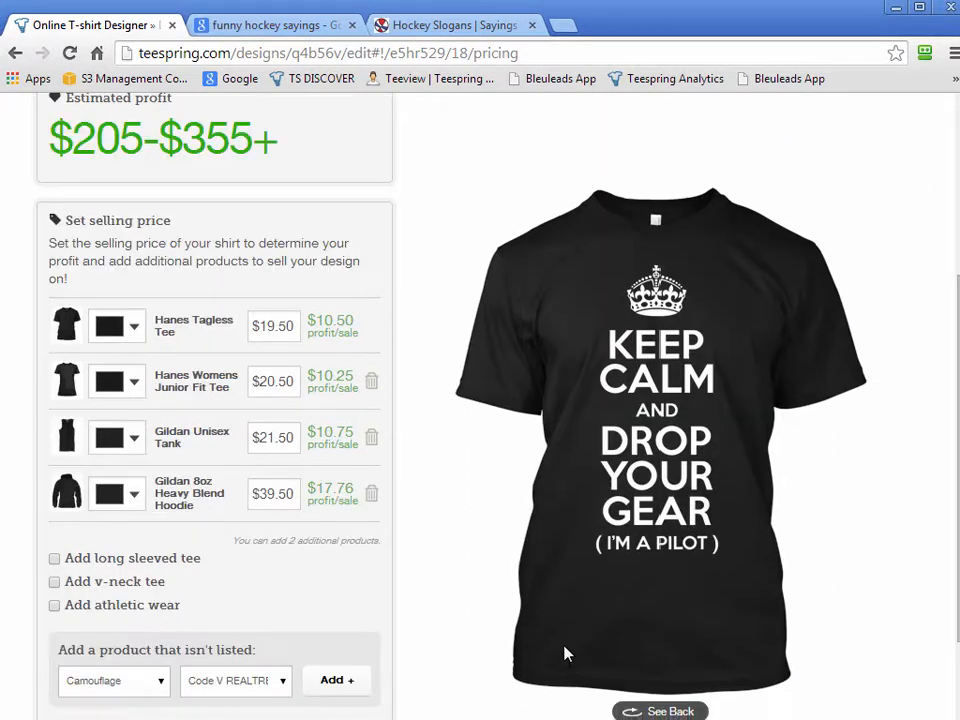
scroll(486, 594, down, 5)
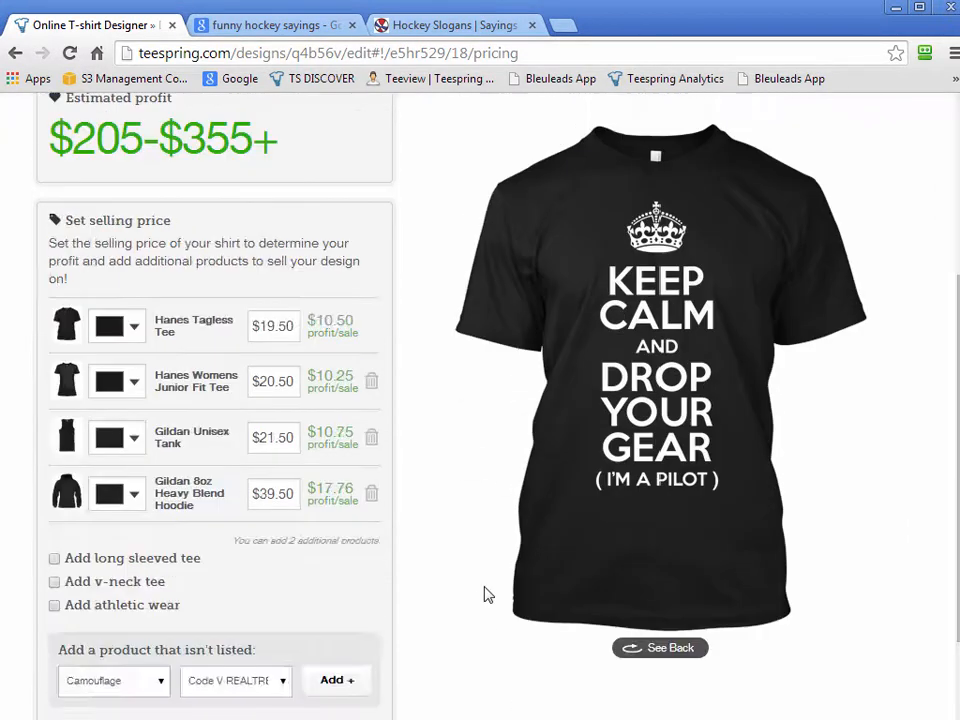
Continue to the campaign description stage and choose a campaign length of 7 days
click(103, 553)
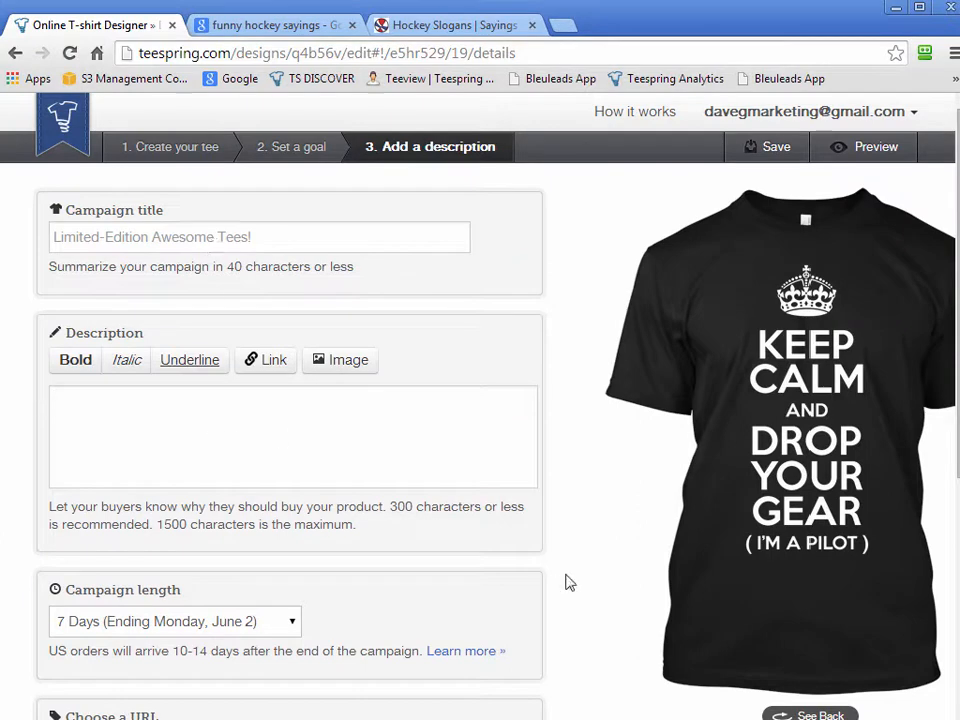
scroll(568, 580, down, 2)
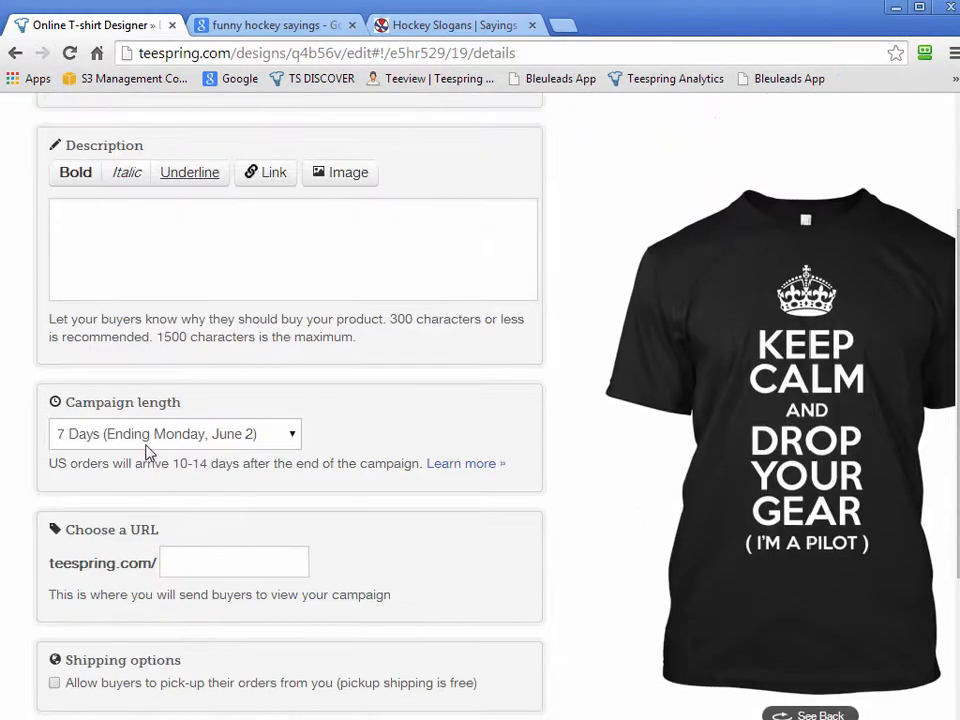
click(152, 441)
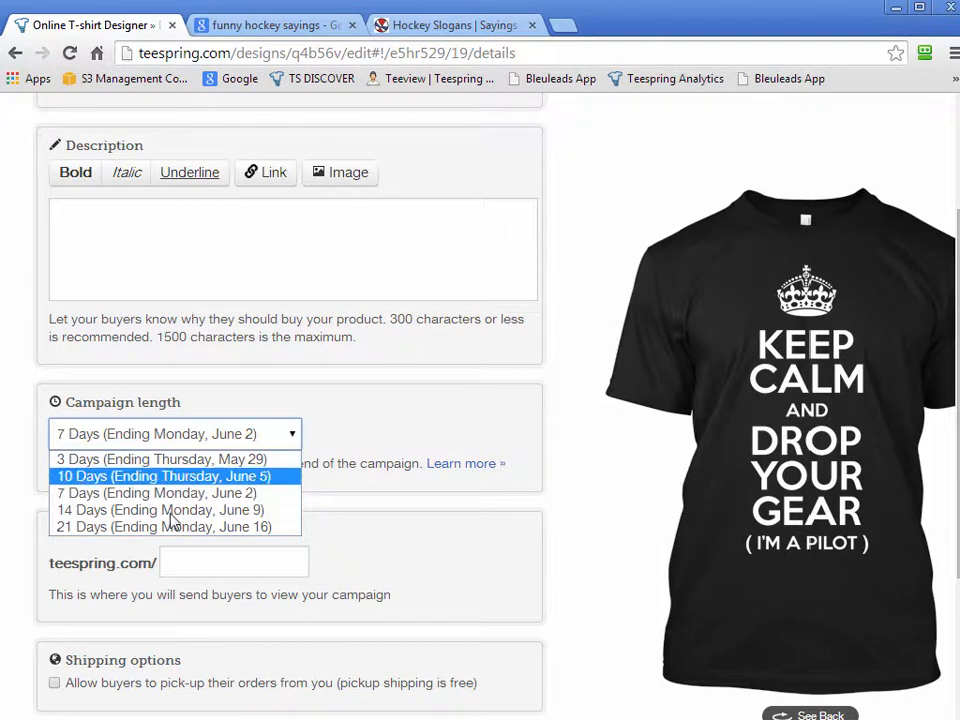
click(90, 496)
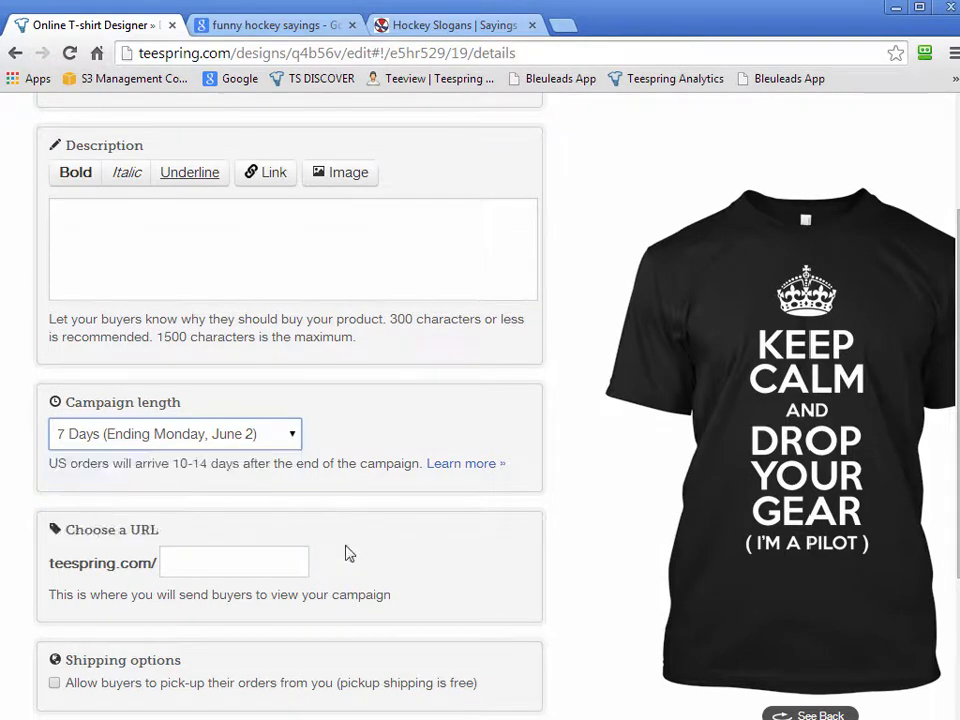
Try a campaign length of 10 days, and change it to 3 days
key(Tab)
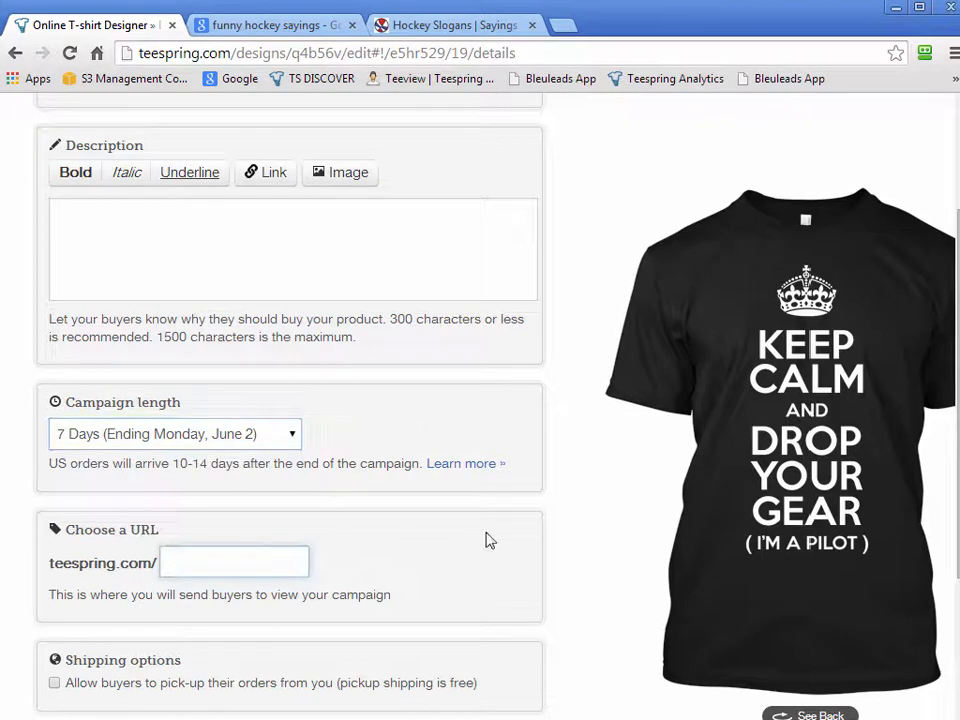
click(167, 436)
click(130, 476)
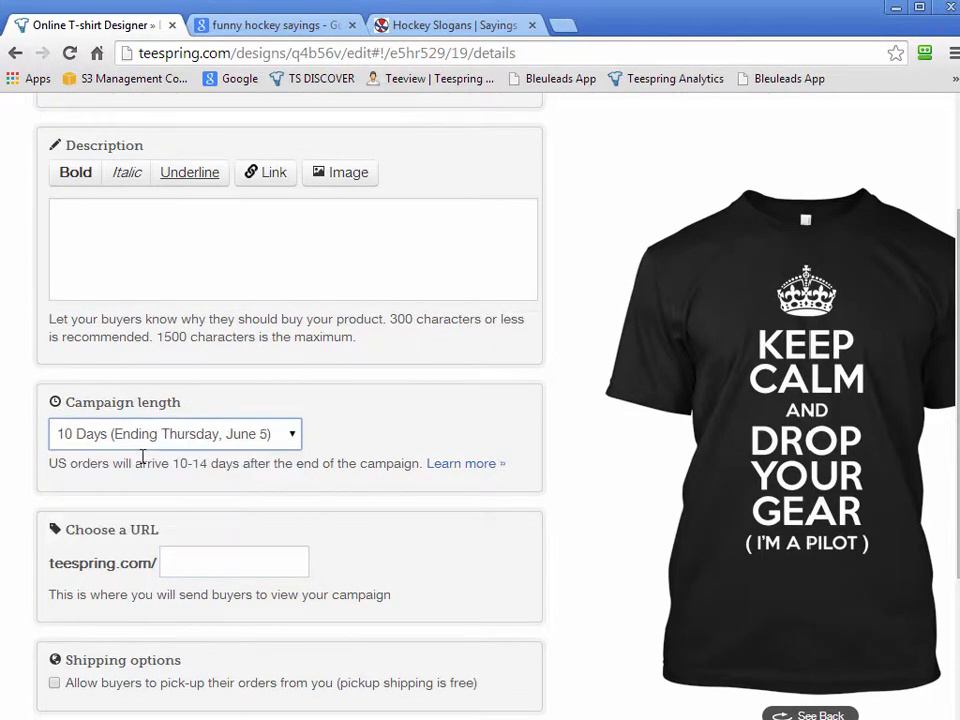
click(150, 440)
click(153, 462)
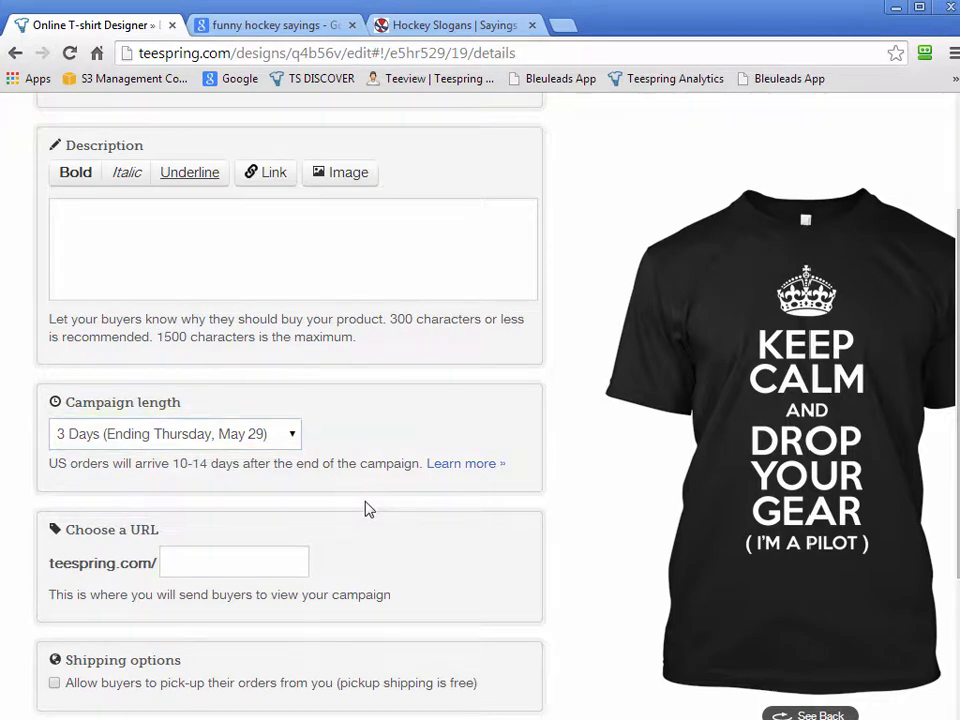
Enter "*** 72 HOURS ONLY ***" as a sample campaign description and clear it again
click(317, 259)
text(*** 72 HOURS ONLY ***)
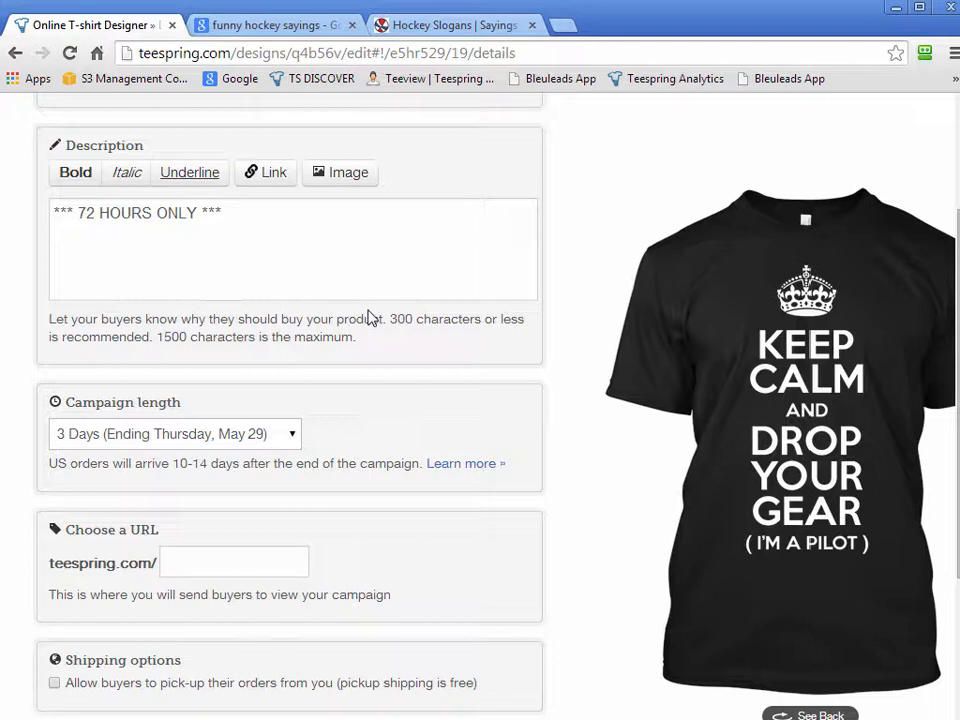
key(ctrl+a)
key(BackSpace)
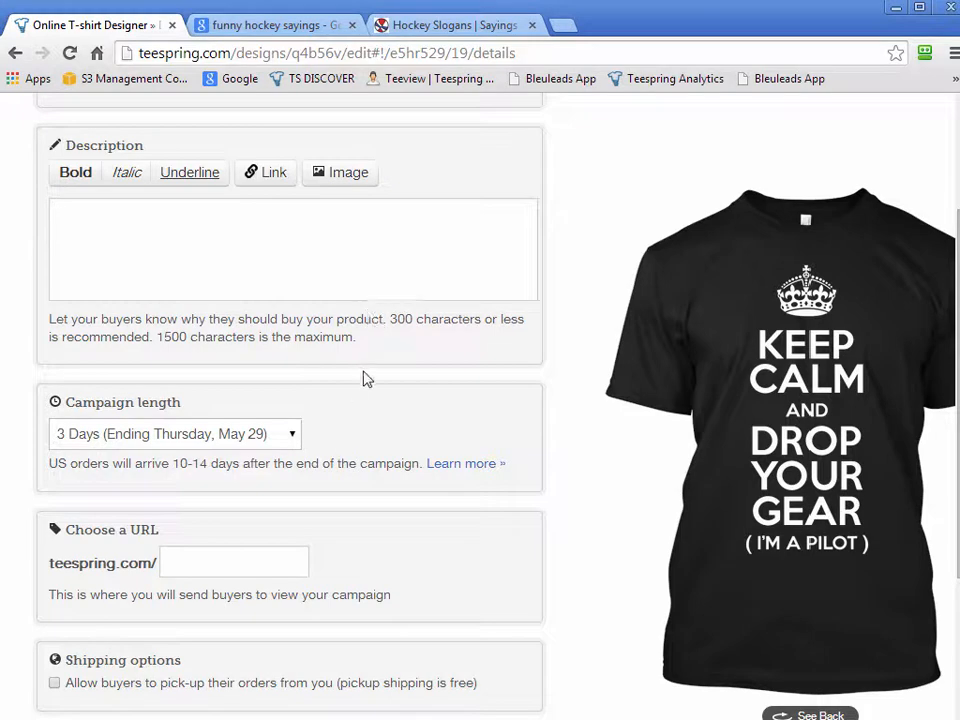
Set the campaign length to 7 days and submit "dropyourgear" as the campaign URL
click(289, 433)
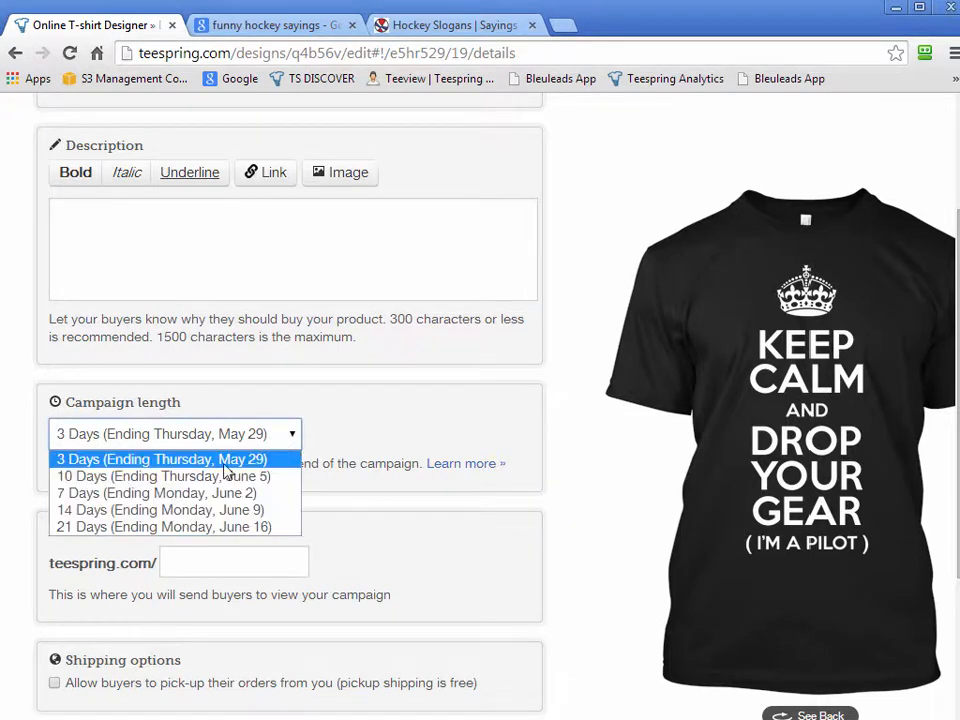
click(204, 493)
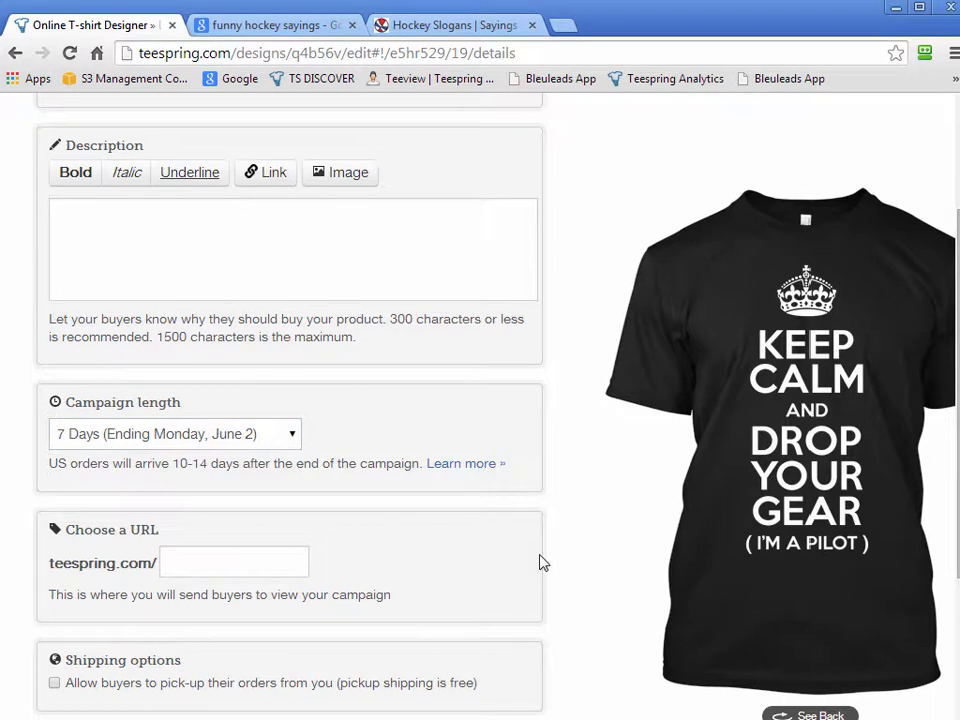
scroll(540, 563, down, 2)
click(231, 375)
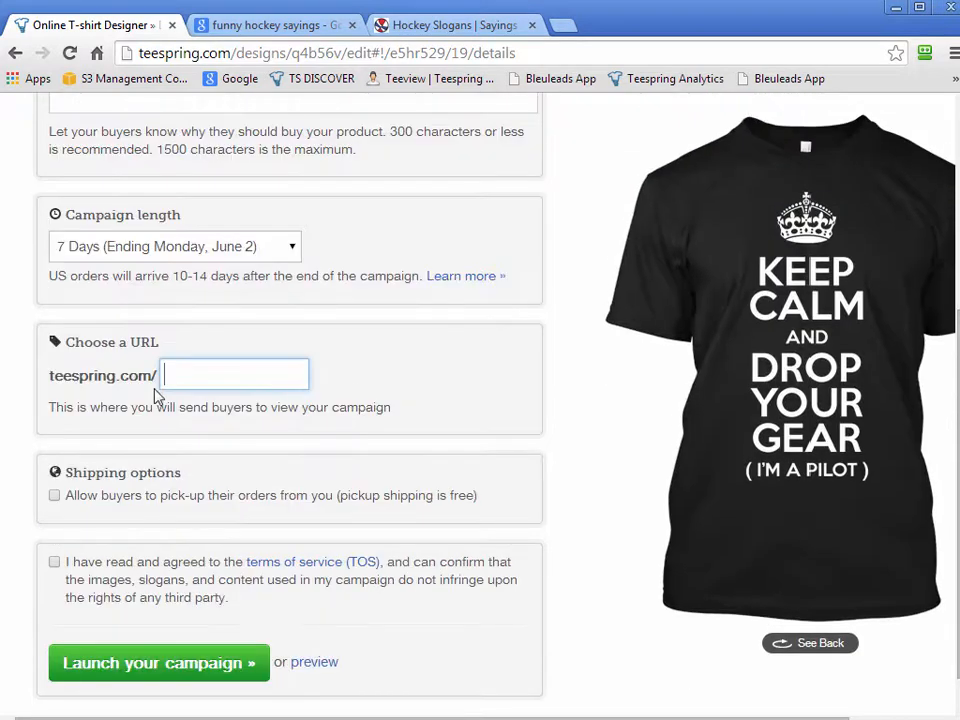
scroll(541, 519, up, 1)
scroll(541, 519, down, 1)
text(dropyour)
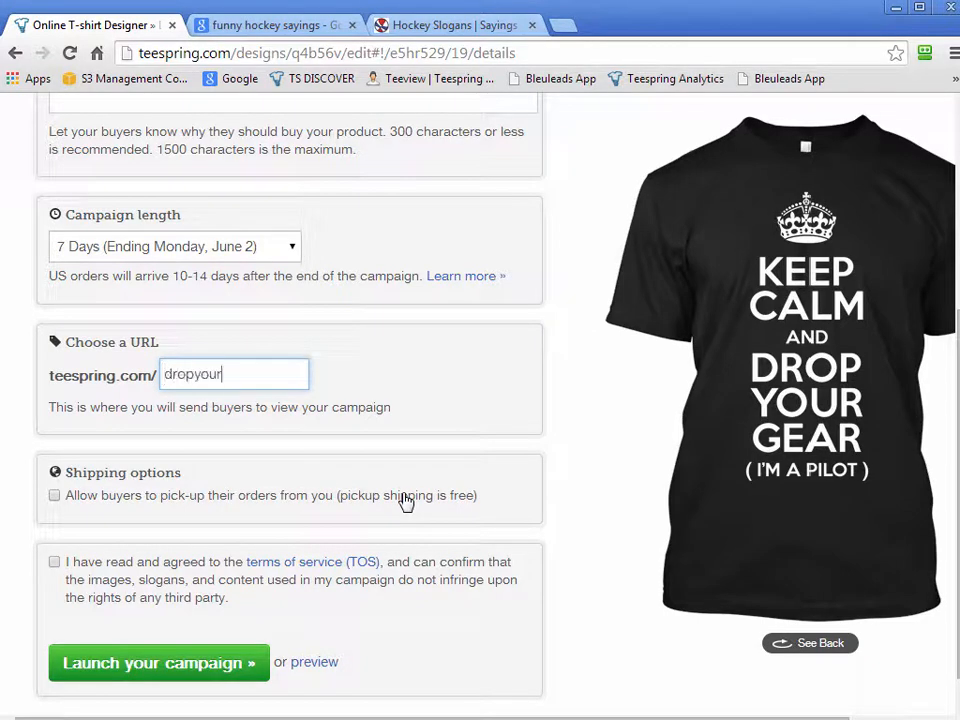
text(gear)
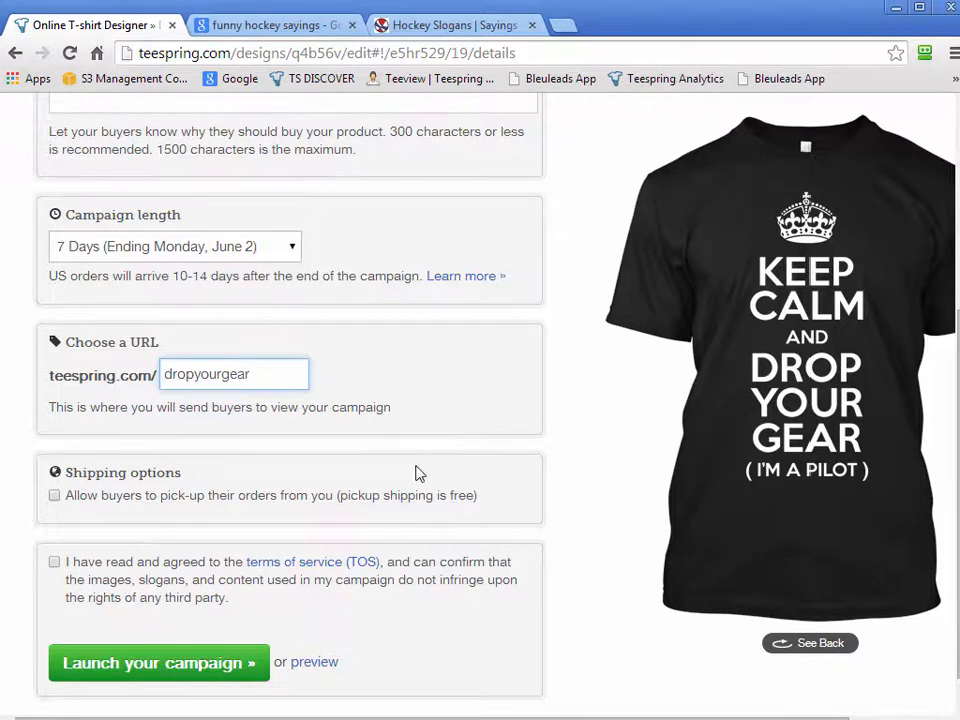
key(Return)
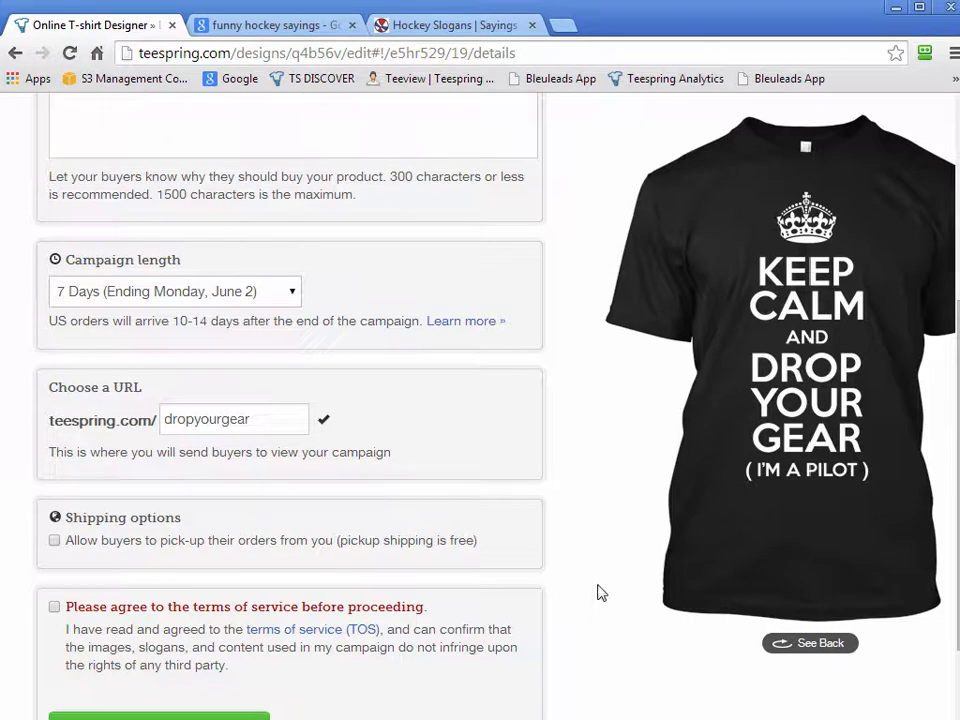
double_click(178, 418)
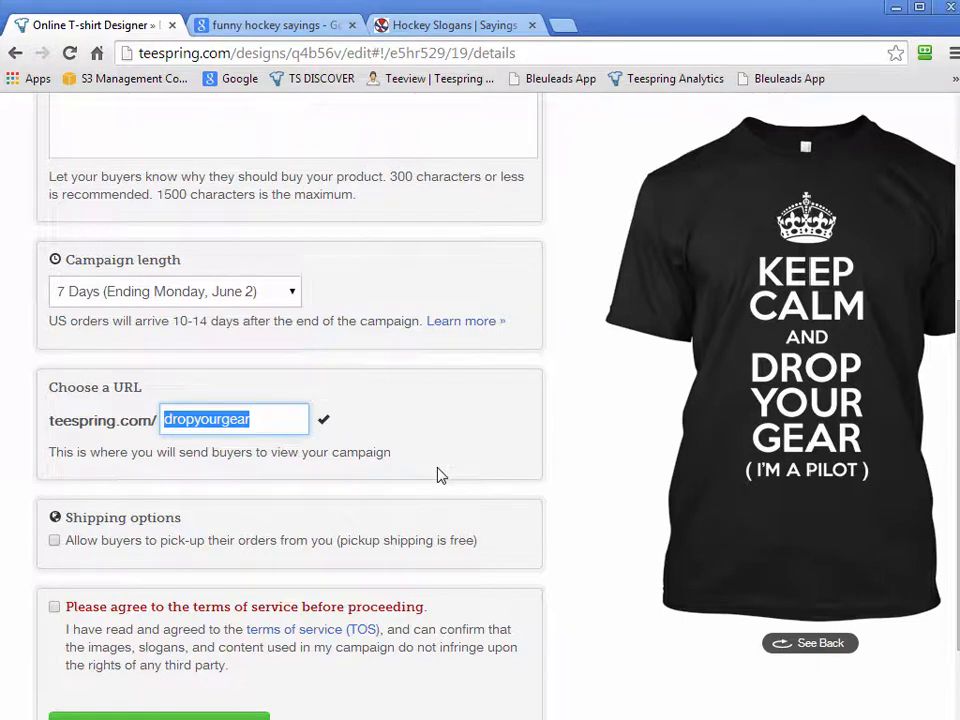
click(516, 439)
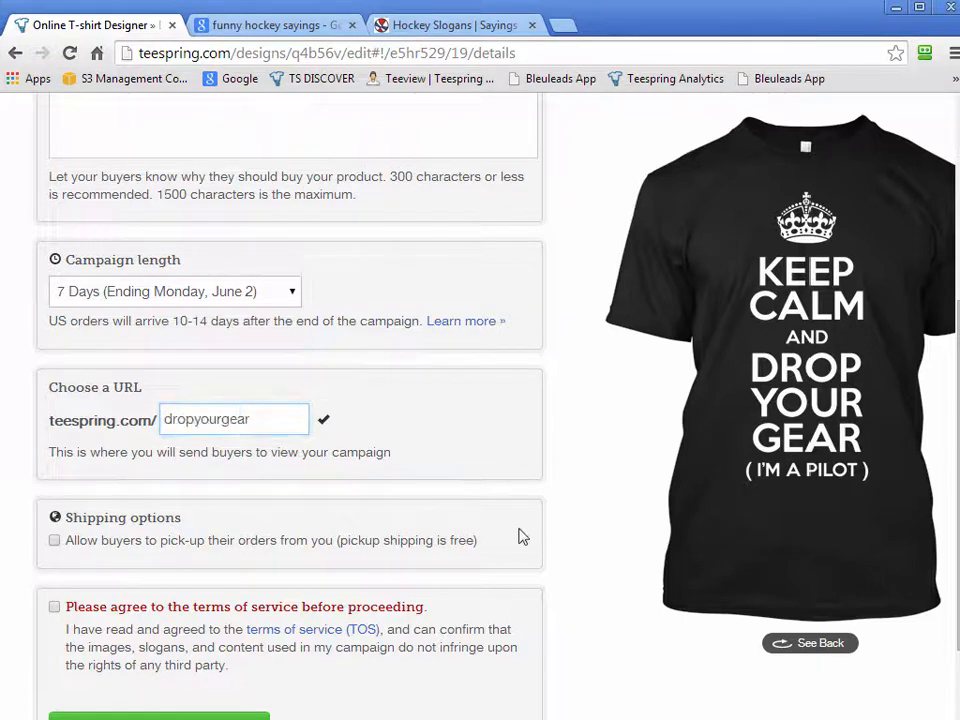
Enter "Keep Calm and Drop Your Gear!" as the campaign title
scroll(527, 501, up, 2)
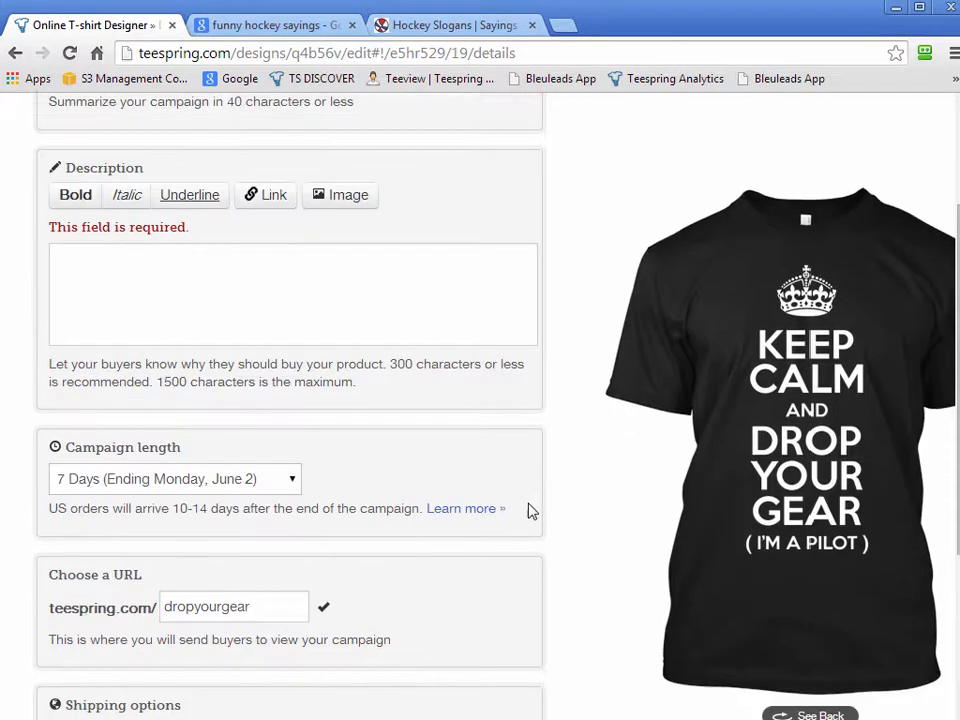
scroll(530, 510, up, 2)
click(232, 236)
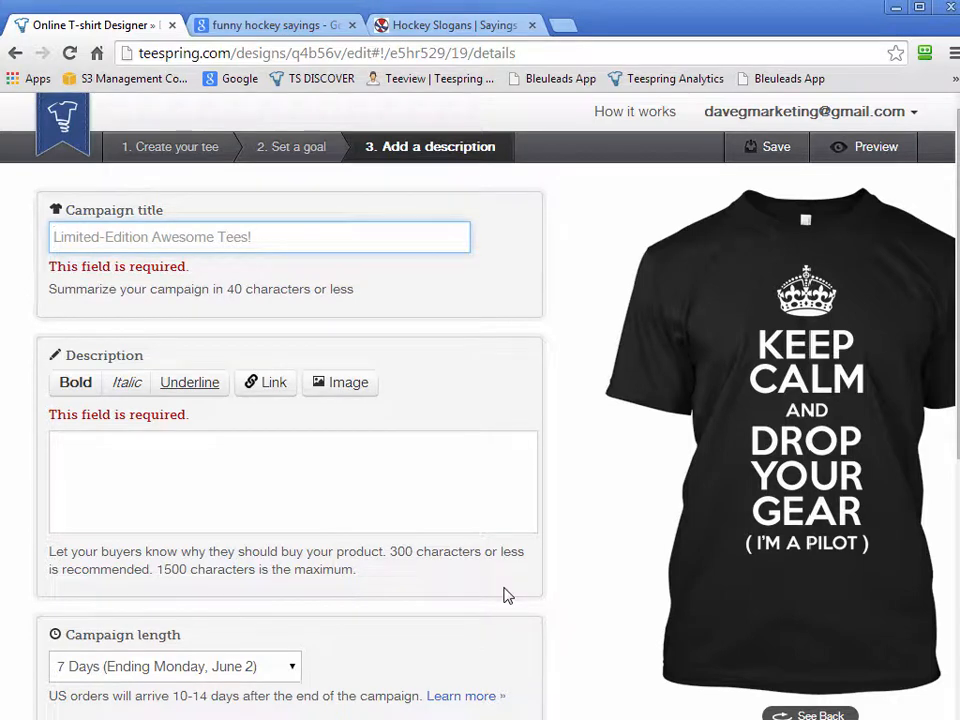
text(Ke)
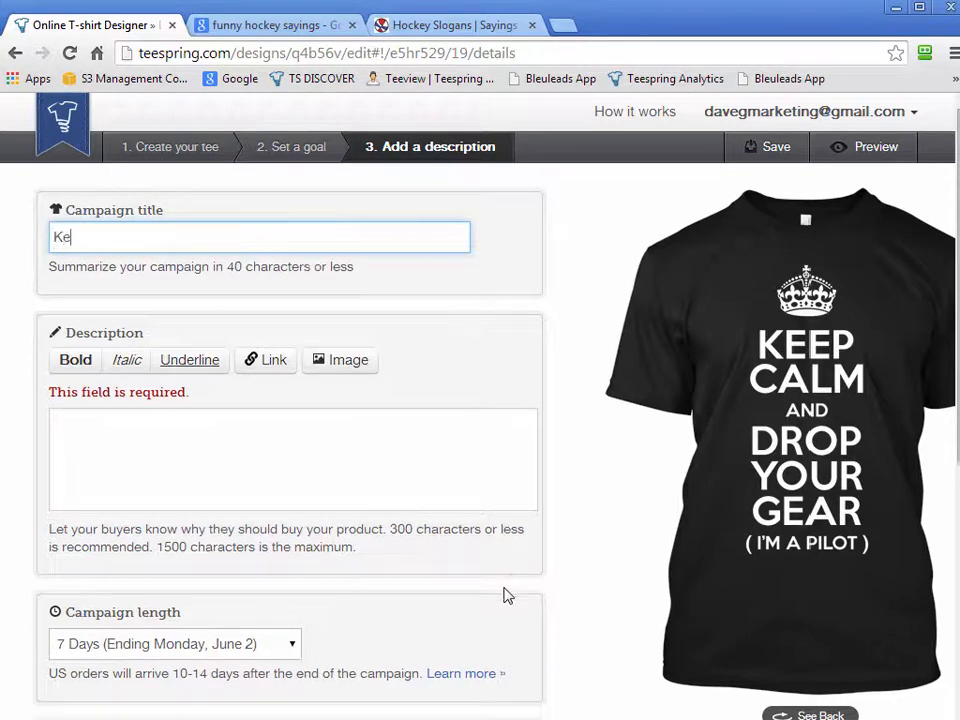
text(ep Calm and )
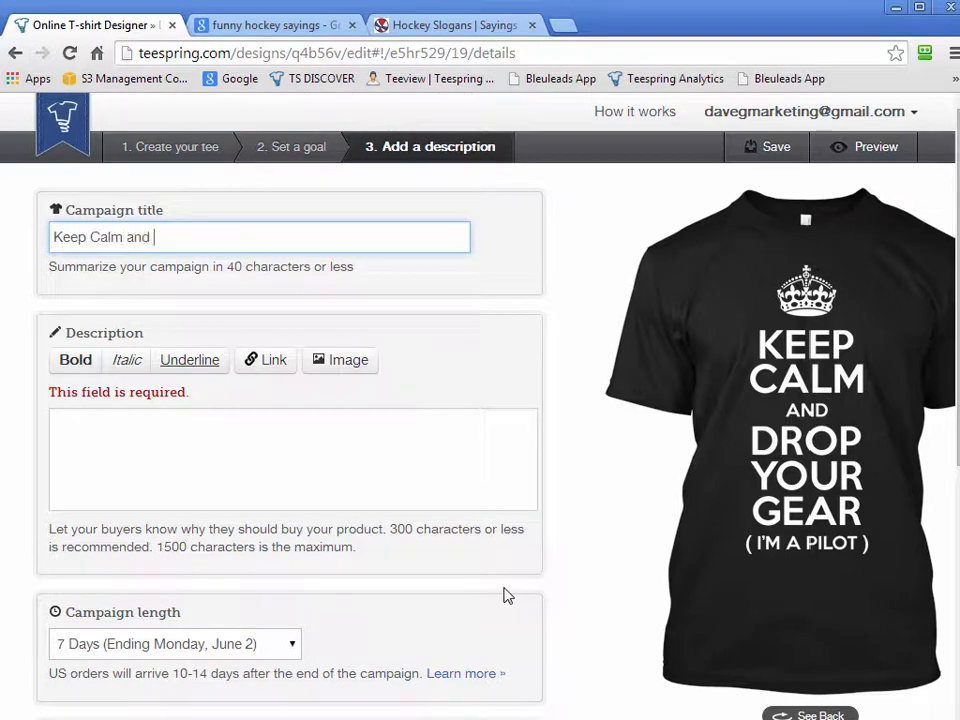
text(Drop Your Gear!)
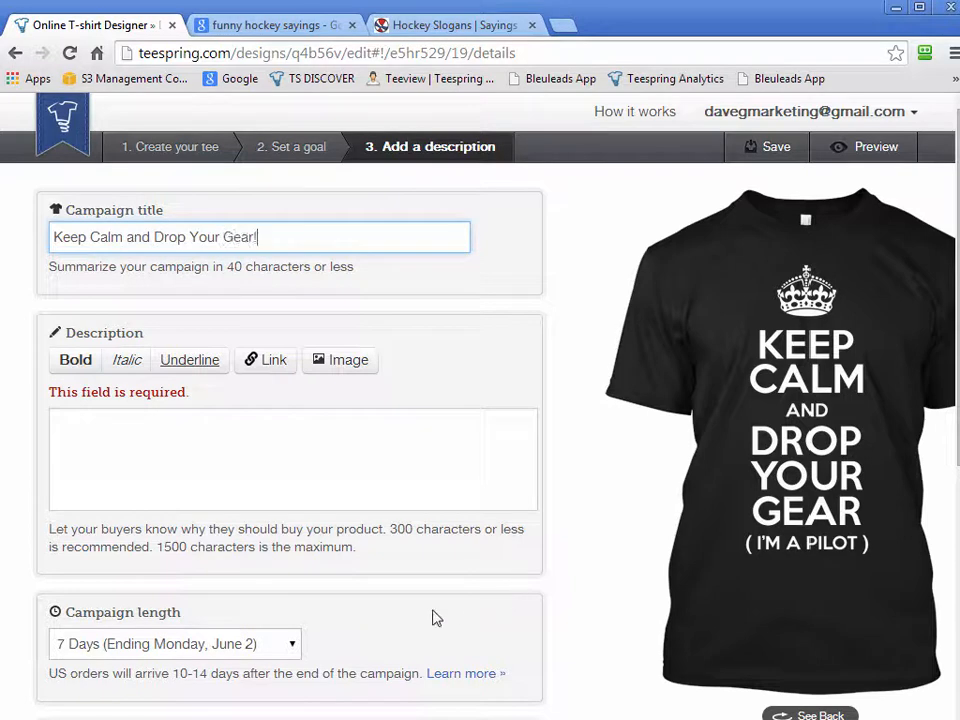
click(287, 465)
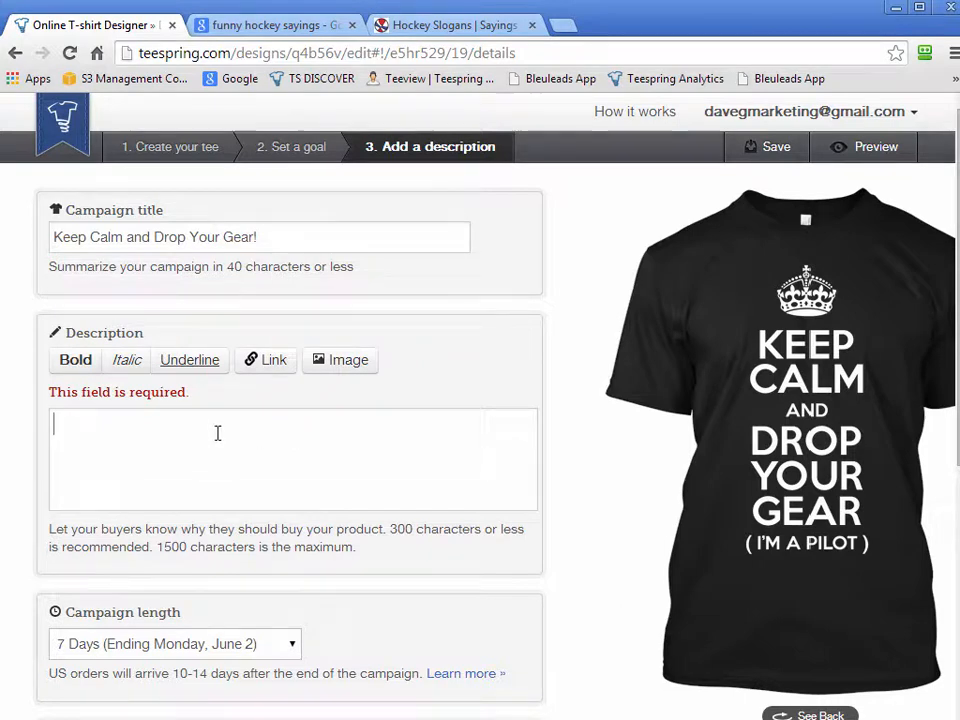
Switch to Tee Inspector, open its Data Bank, and enlarge and reposition the window so its saved texts are readable
scroll(463, 561, down, 1)
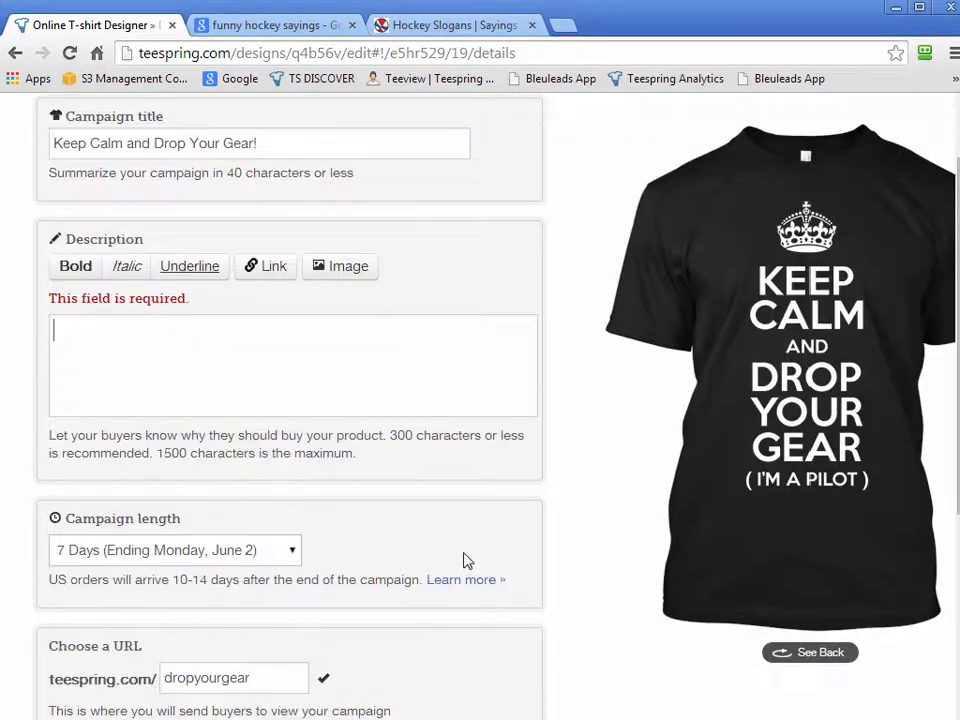
scroll(448, 514, up, 1)
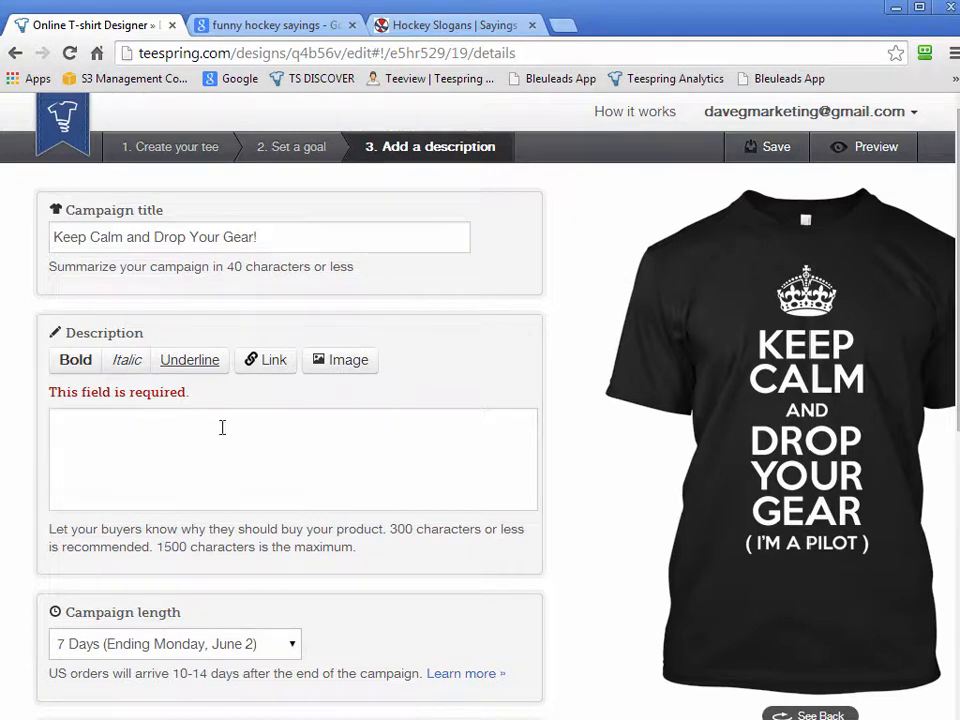
key(alt+Tab)
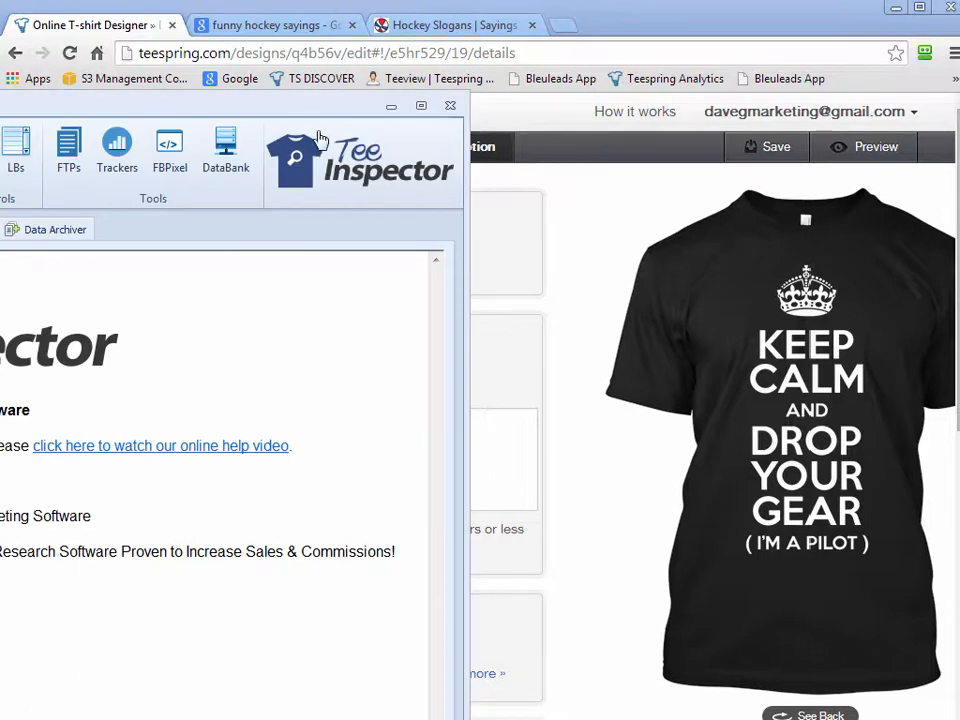
drag(311, 111, 433, 79)
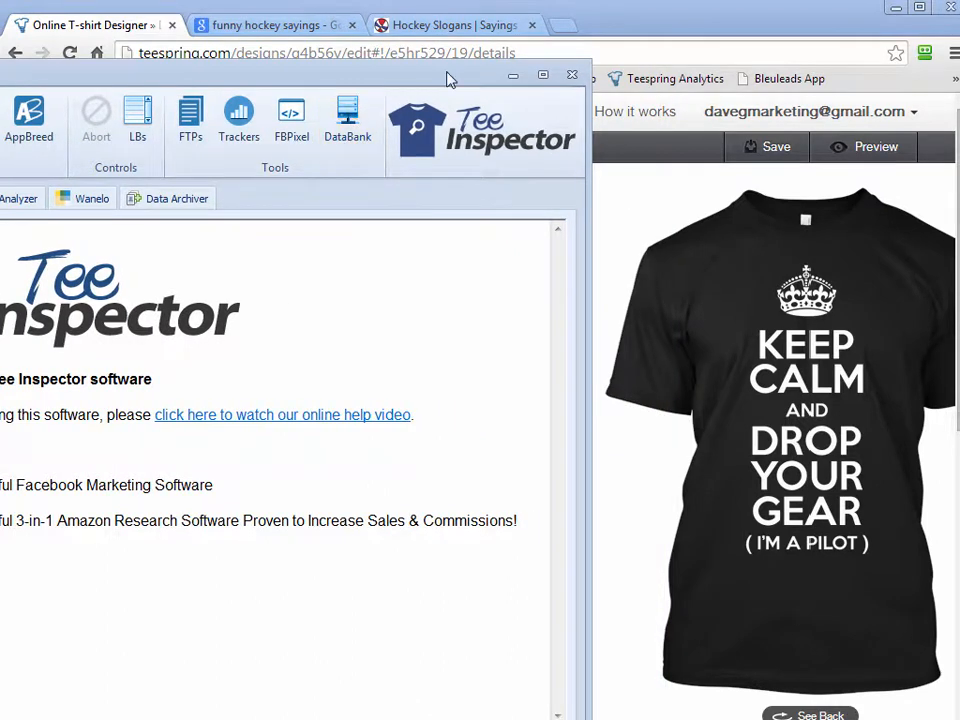
drag(448, 79, 339, 54)
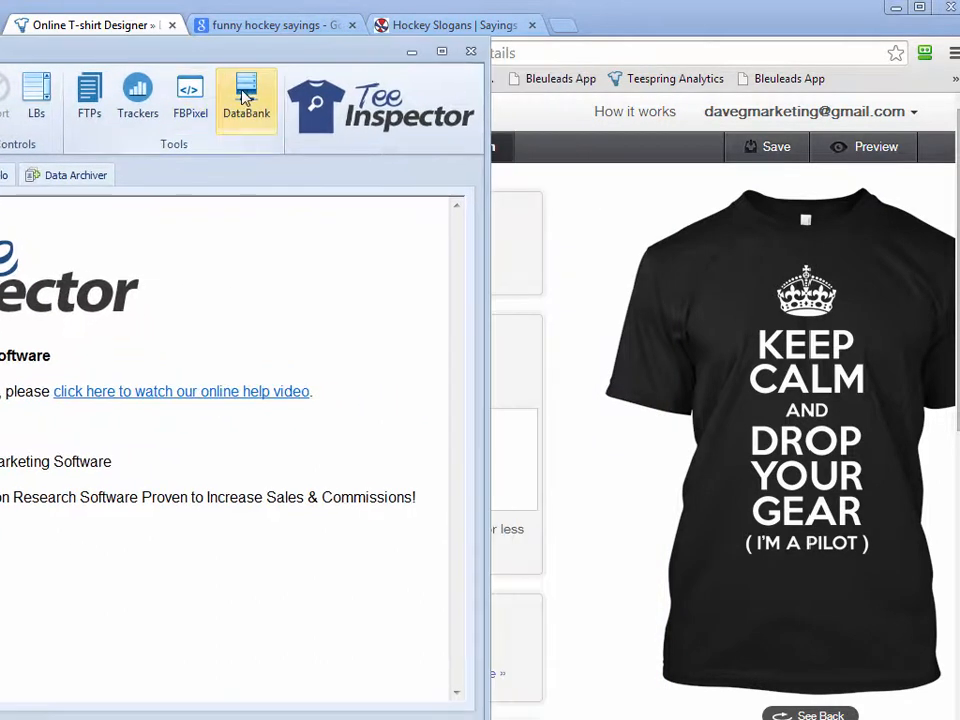
click(246, 100)
drag(207, 160, 190, 55)
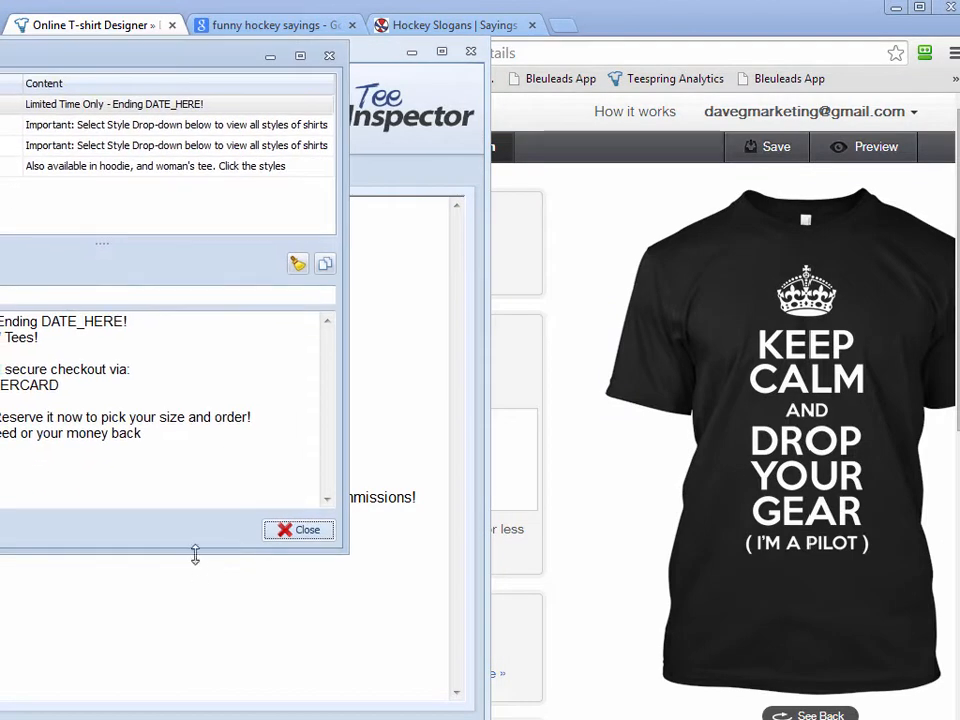
drag(195, 553, 195, 681)
drag(154, 59, 289, 62)
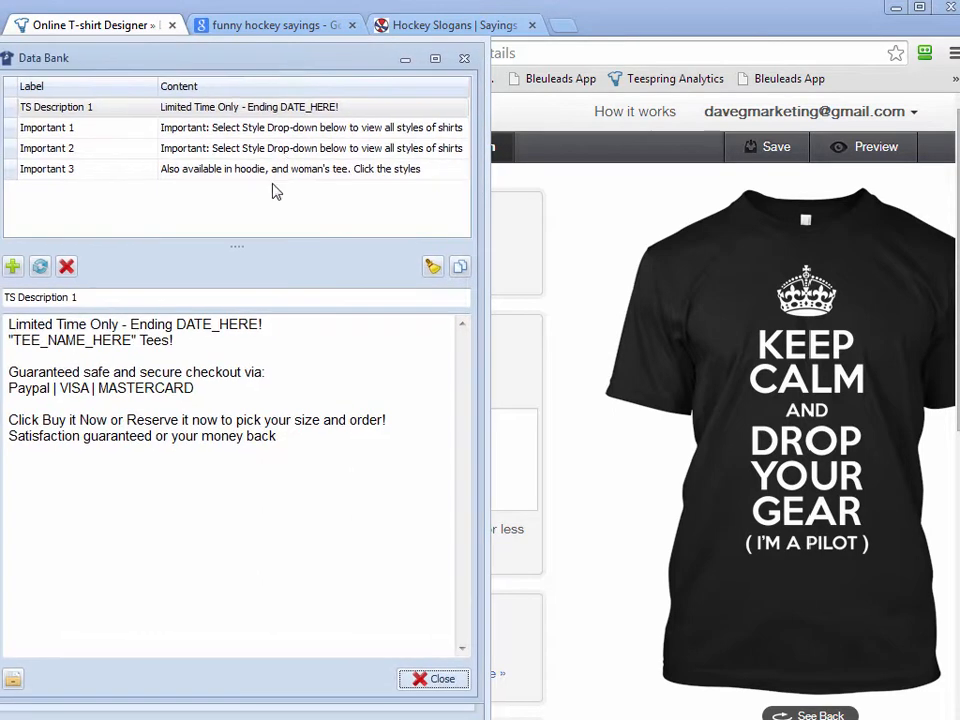
drag(299, 68, 310, 70)
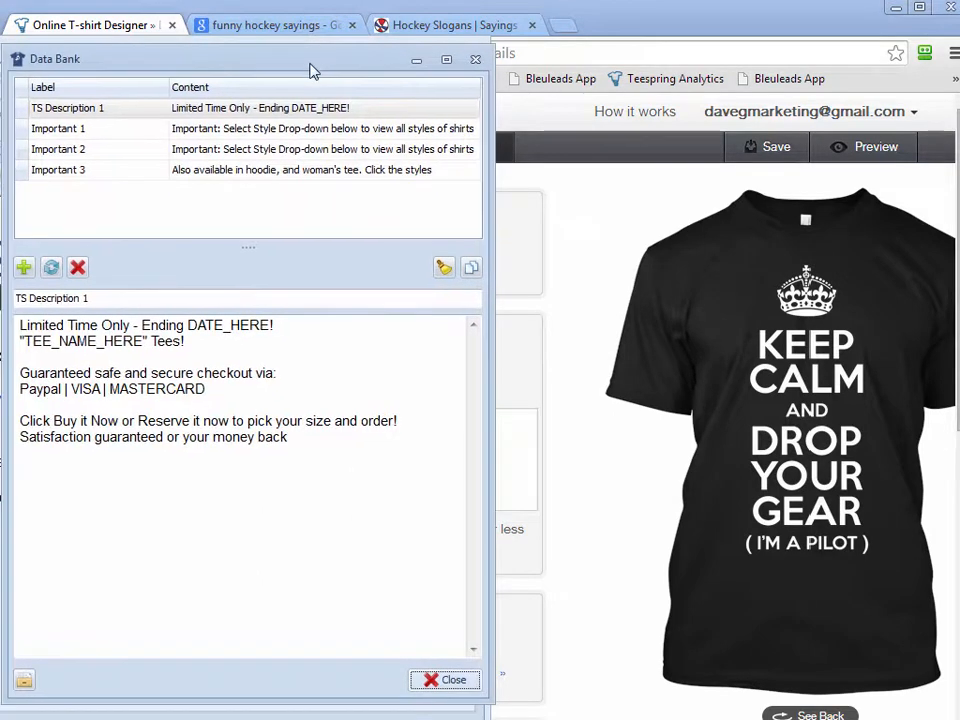
Review the saved TS Description 1, Important 1, Important 2 and Important 3 texts in the Data Bank
click(283, 128)
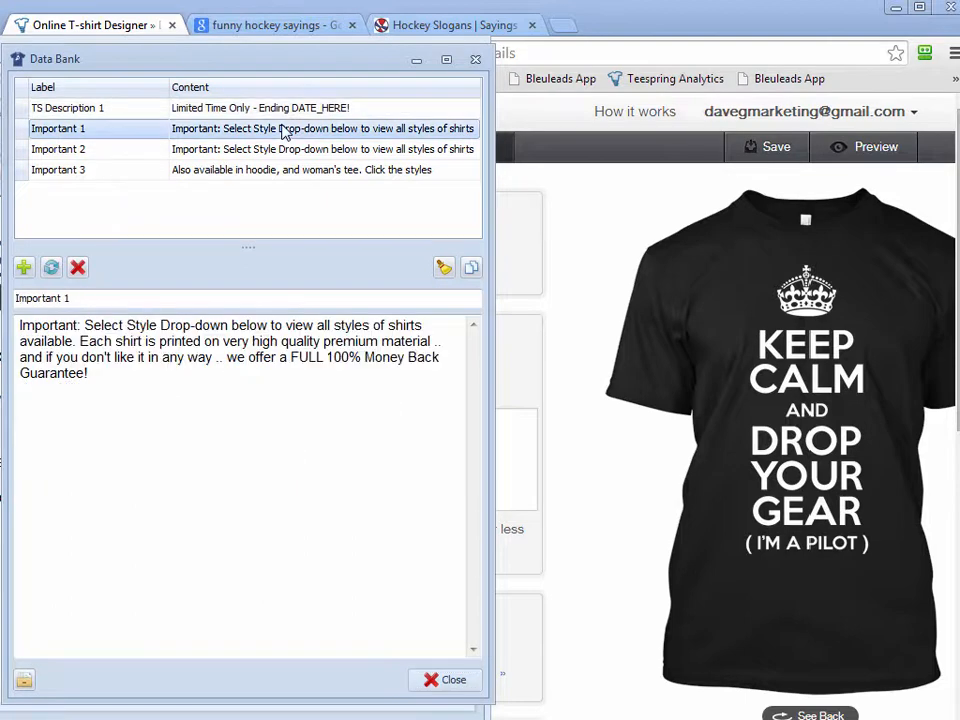
click(286, 110)
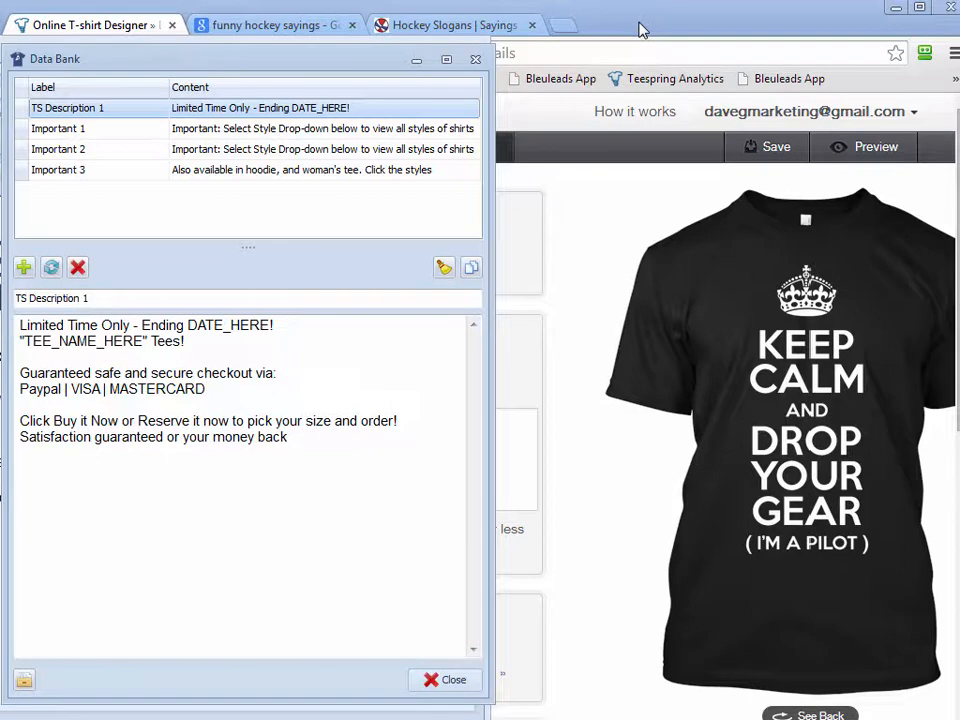
click(234, 130)
click(236, 150)
click(238, 168)
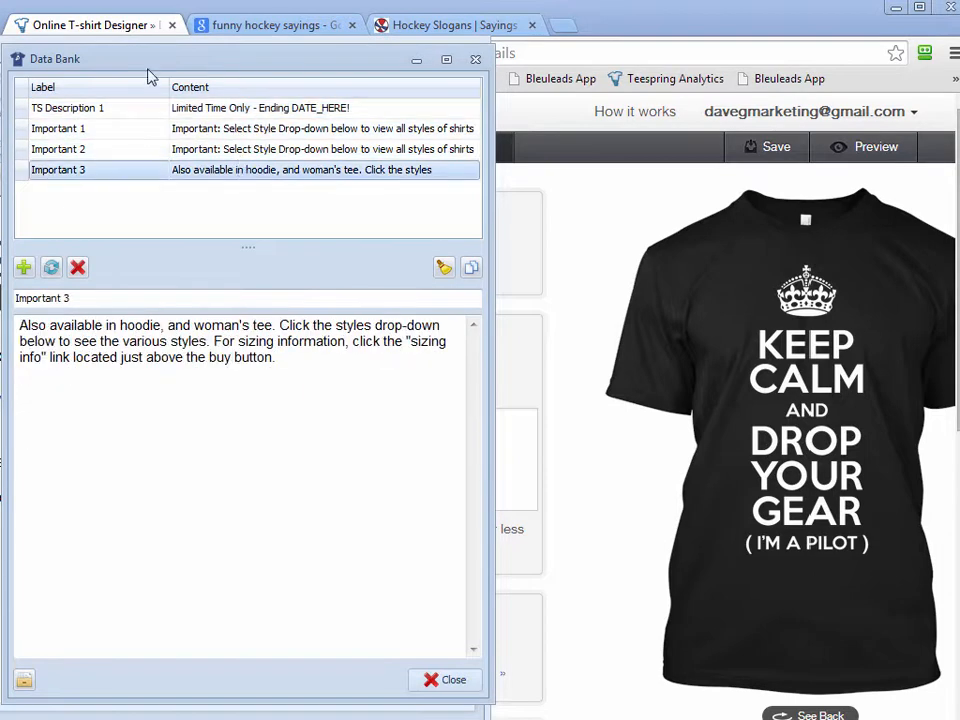
click(210, 106)
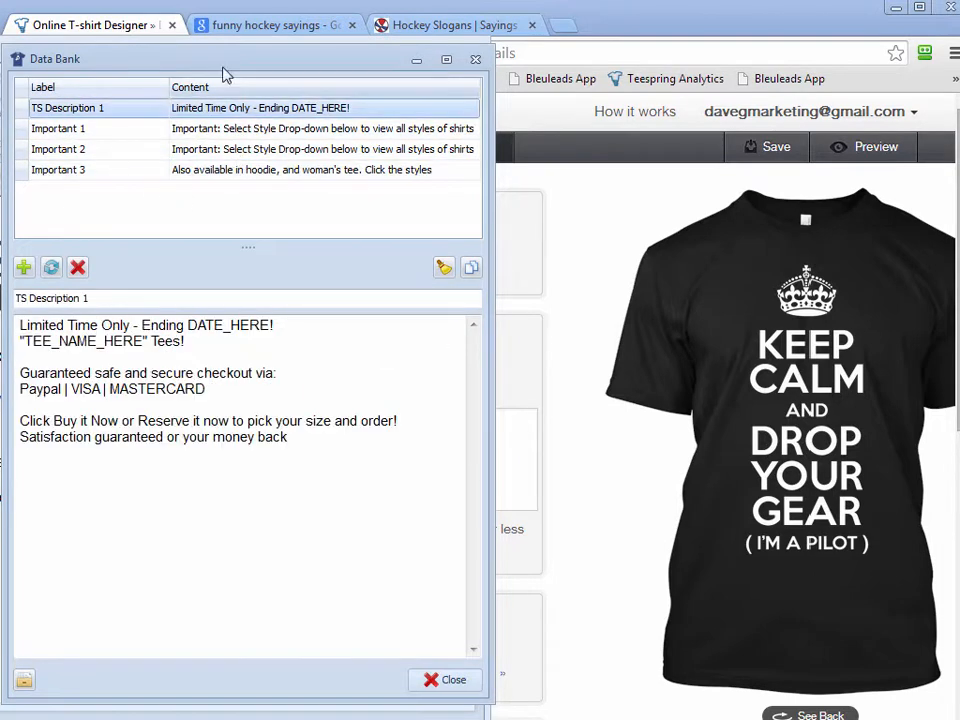
click(215, 128)
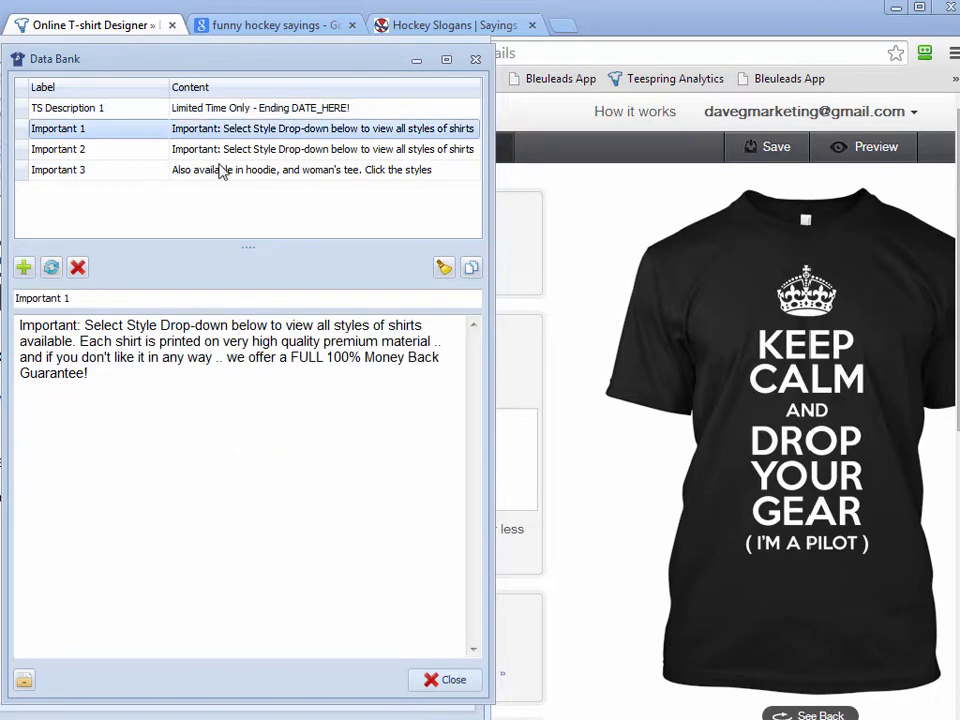
click(220, 150)
click(221, 124)
Copy the full TS Description 1 text from the Data Bank and paste it into the Teespring campaign description
click(224, 107)
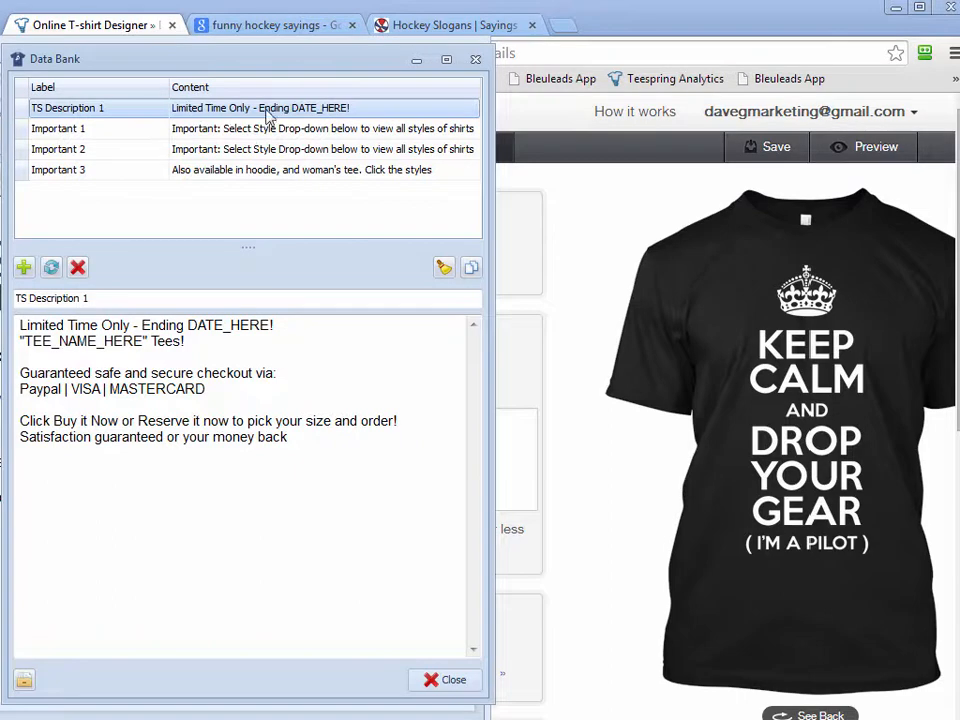
drag(111, 297, 13, 298)
click(165, 373)
drag(312, 437, 19, 327)
click(104, 381)
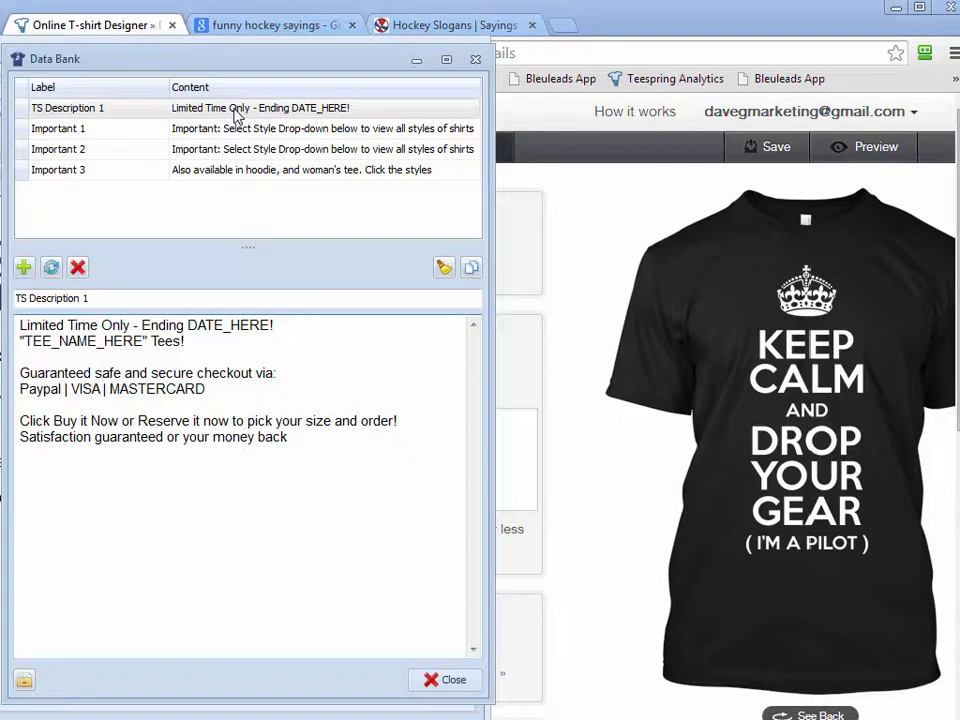
key(ctrl+a)
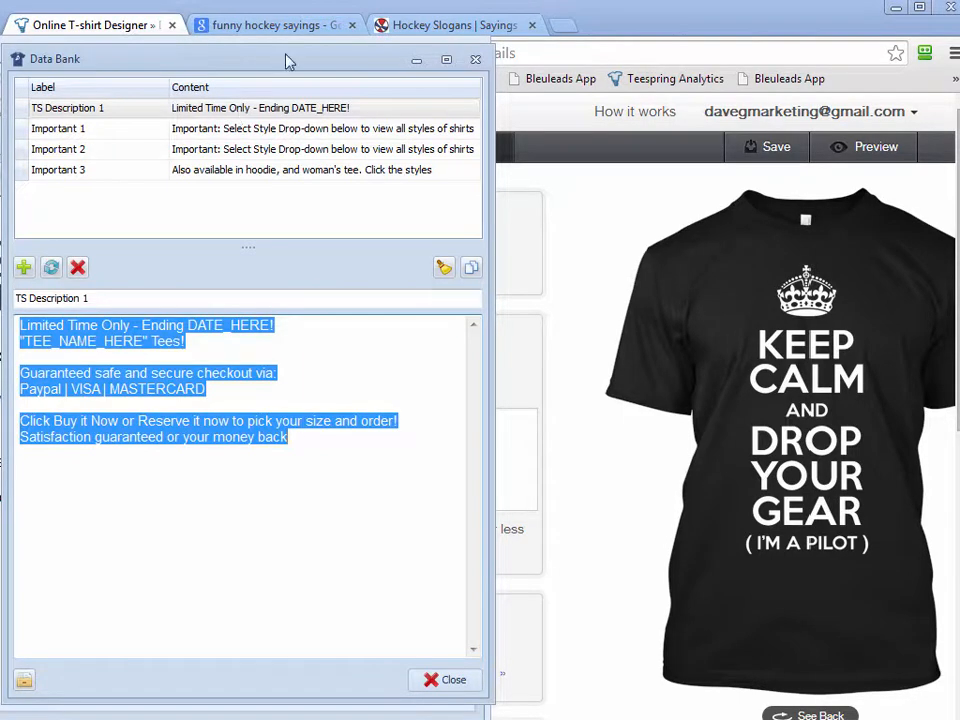
click(514, 441)
right_click(225, 437)
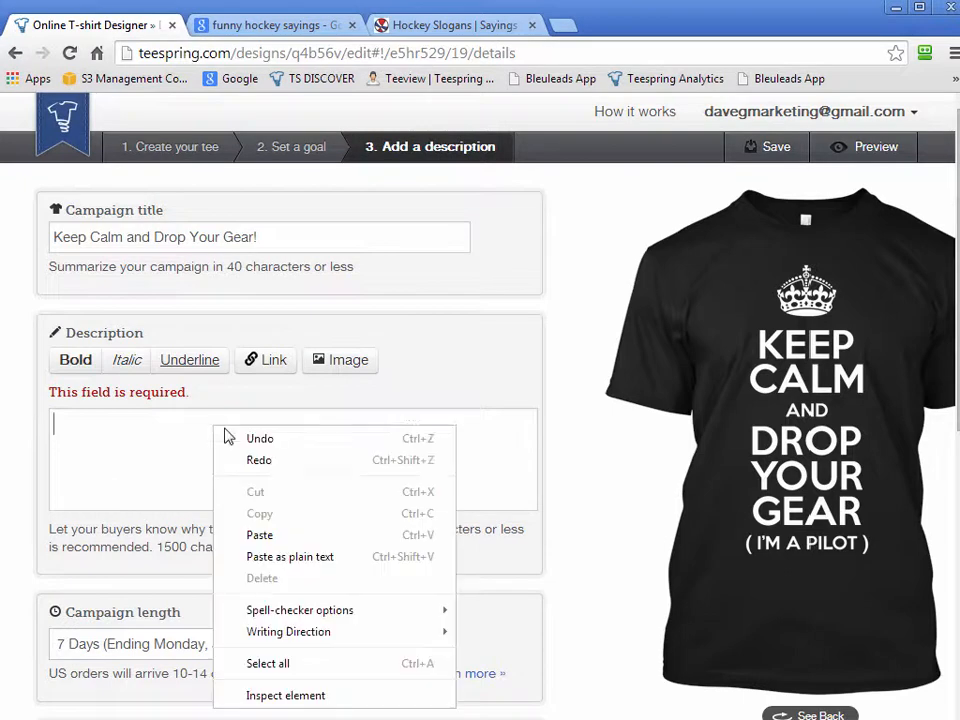
click(300, 535)
Replace the DATE_HERE placeholder in the description's first line with "June 2nd"
drag(521, 474, 523, 429)
drag(333, 424, 242, 423)
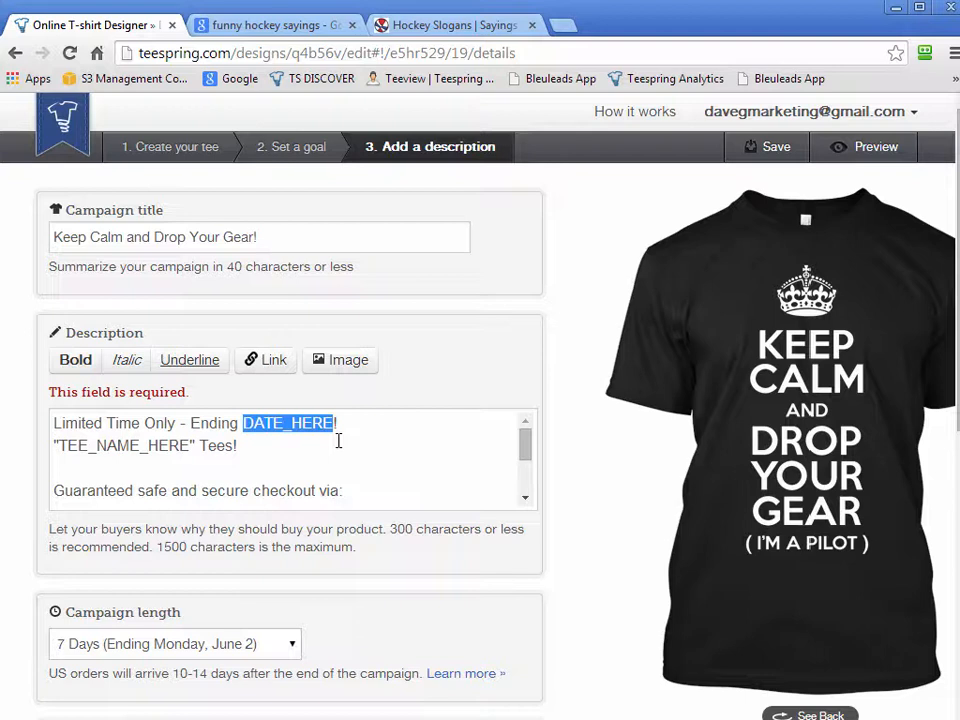
text(June 2nd)
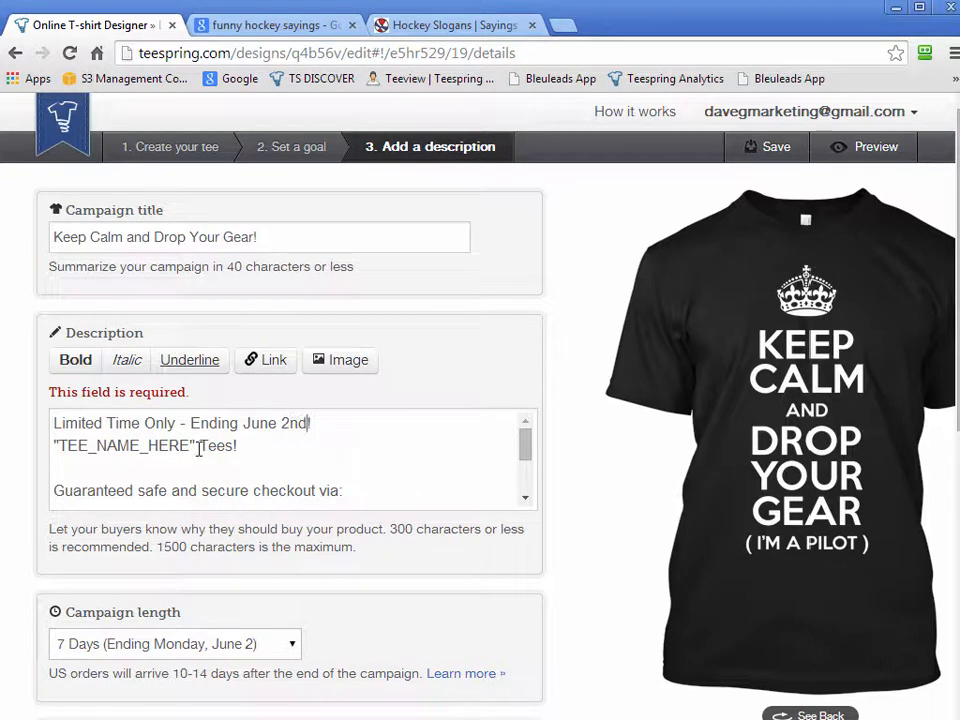
Replace the TEE_NAME_HERE placeholder in the description with "Keep Calm and Drop Your Gear"
drag(190, 446, 58, 446)
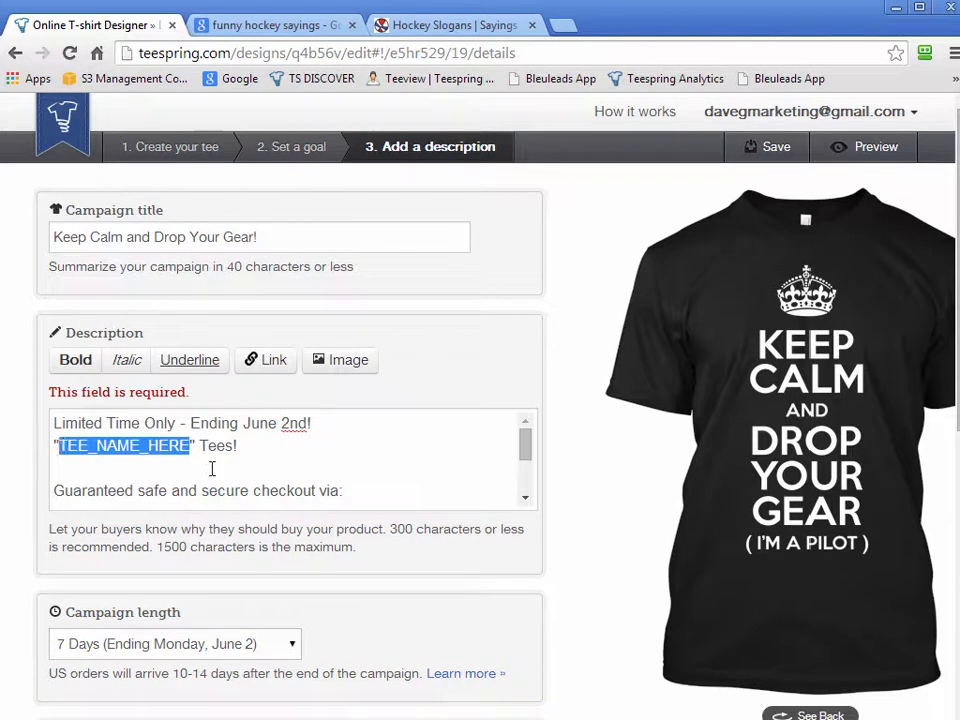
text(Keep Calm)
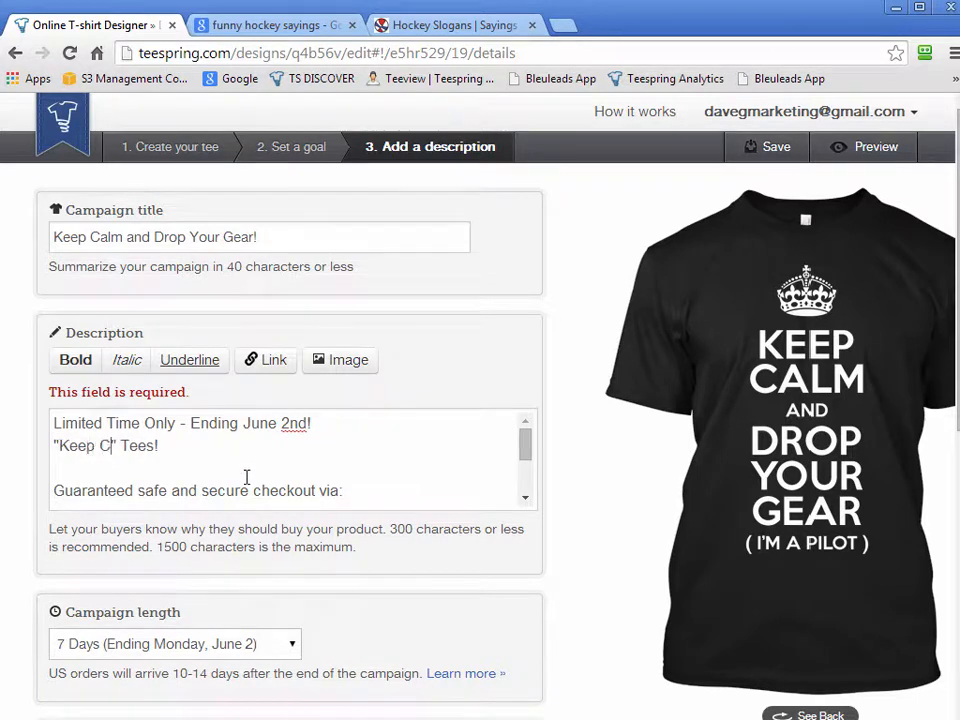
text( and Drop Your Gear)
Make the "Keep Calm and Drop Your Gear" Tees! line of the description bold
key(End)
key(shift+Home)
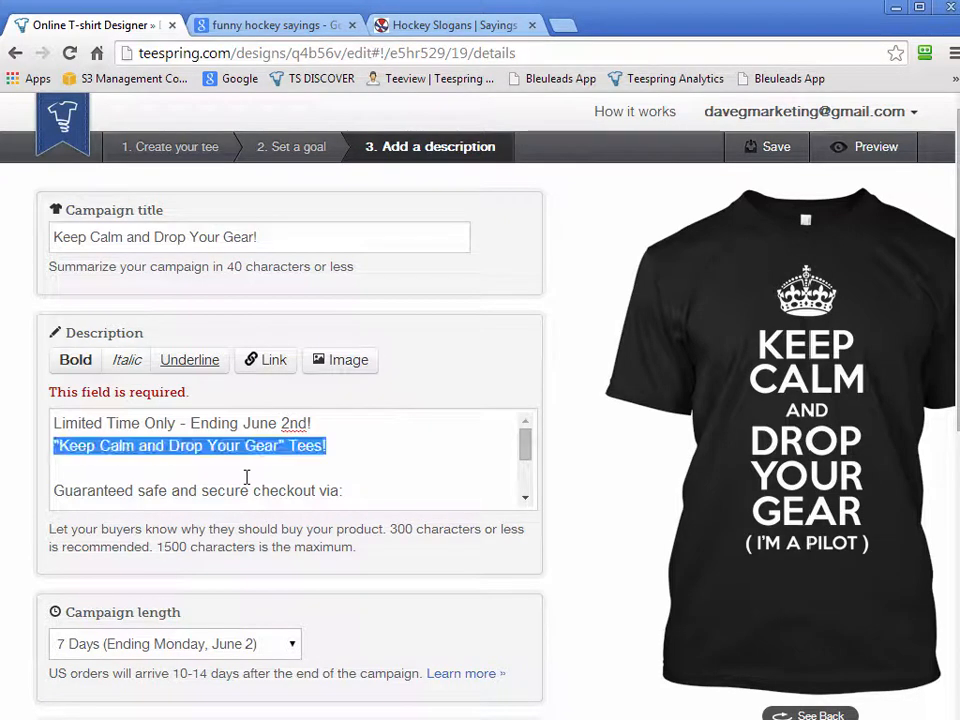
click(76, 364)
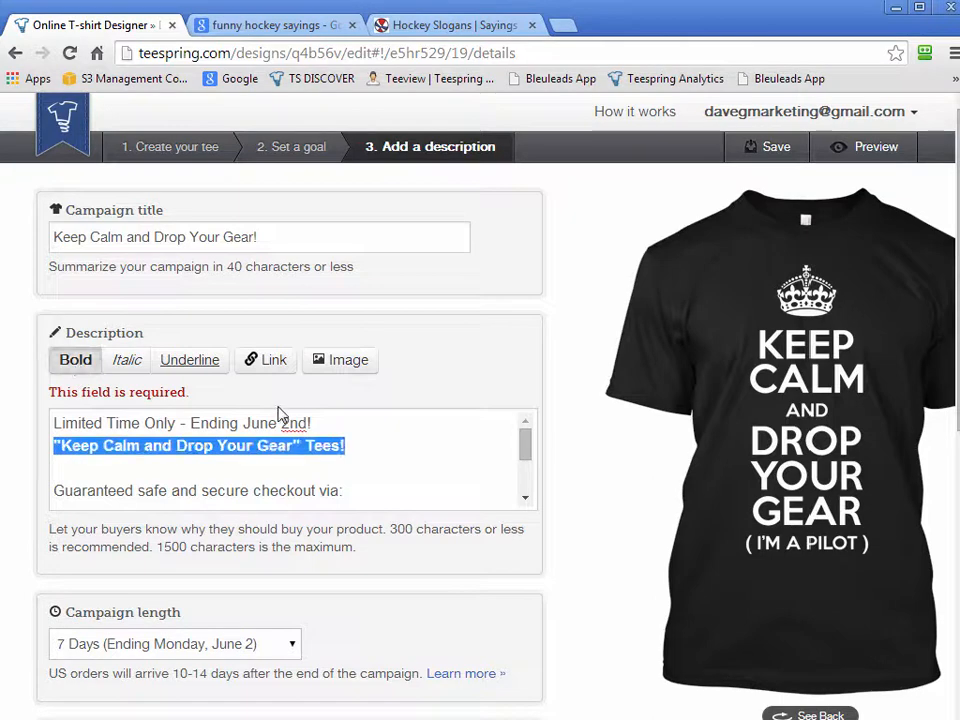
click(356, 489)
Make the "Paypal | VISA | MASTERCARD" line of the description bold
scroll(529, 456, down, 1)
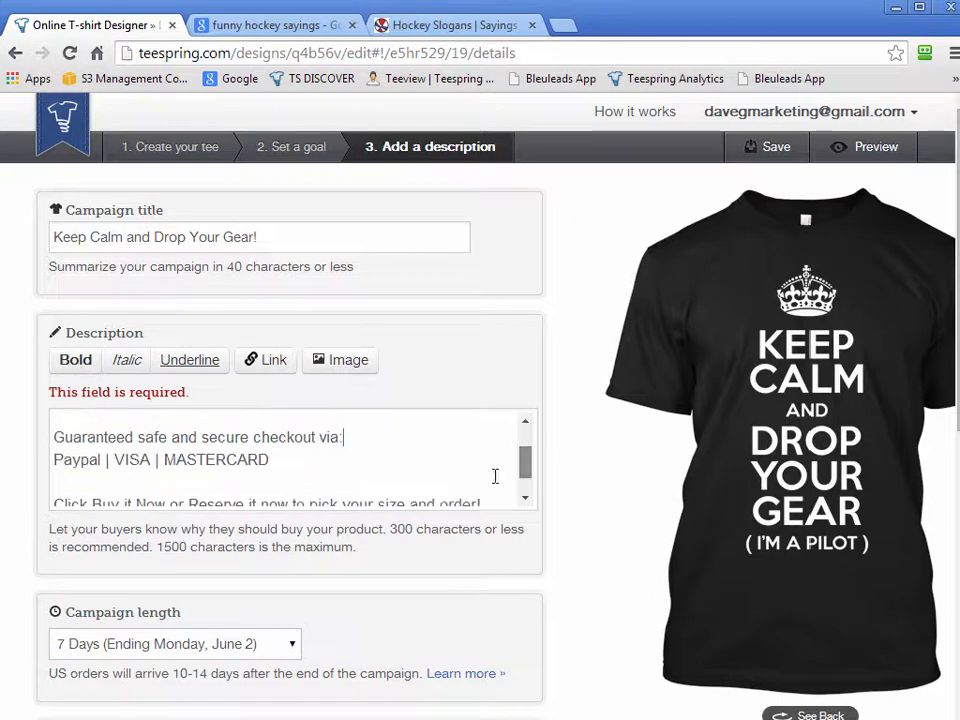
drag(306, 459, 55, 459)
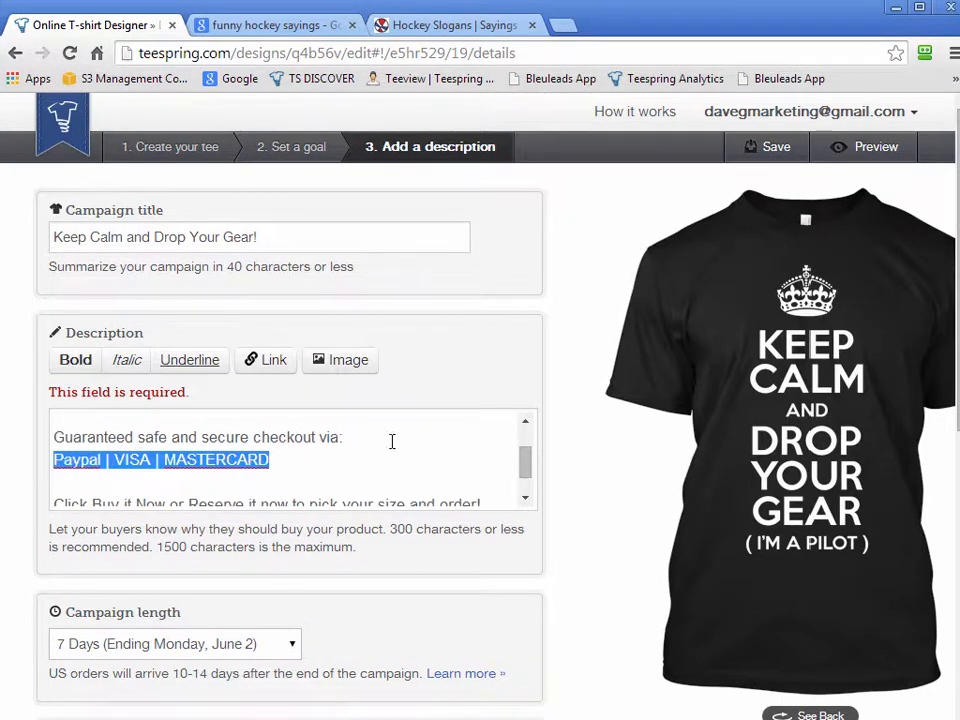
click(68, 369)
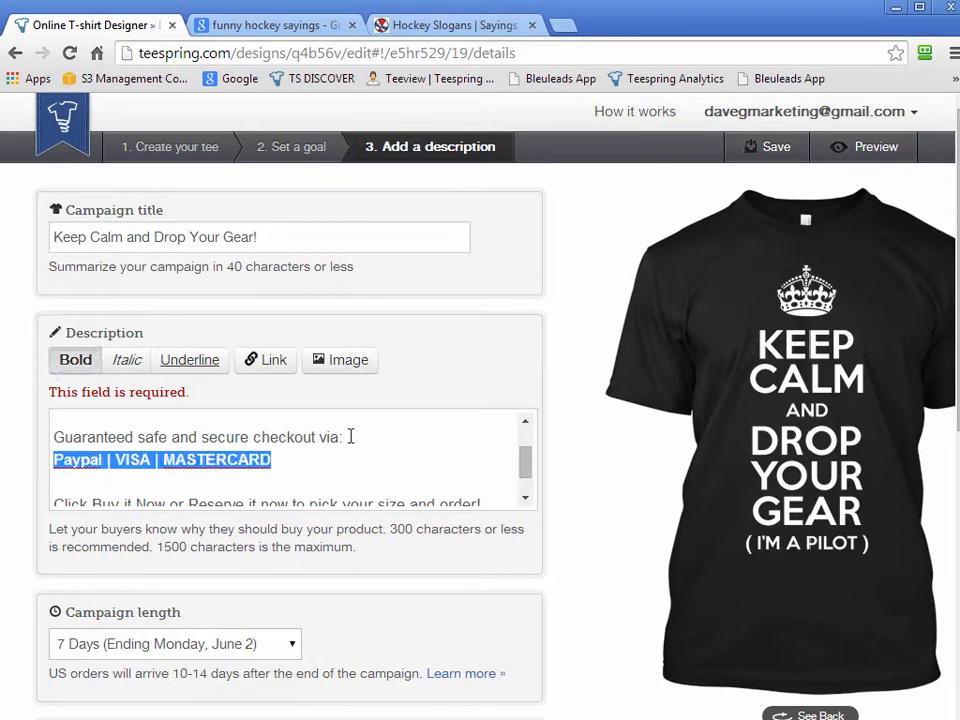
click(333, 484)
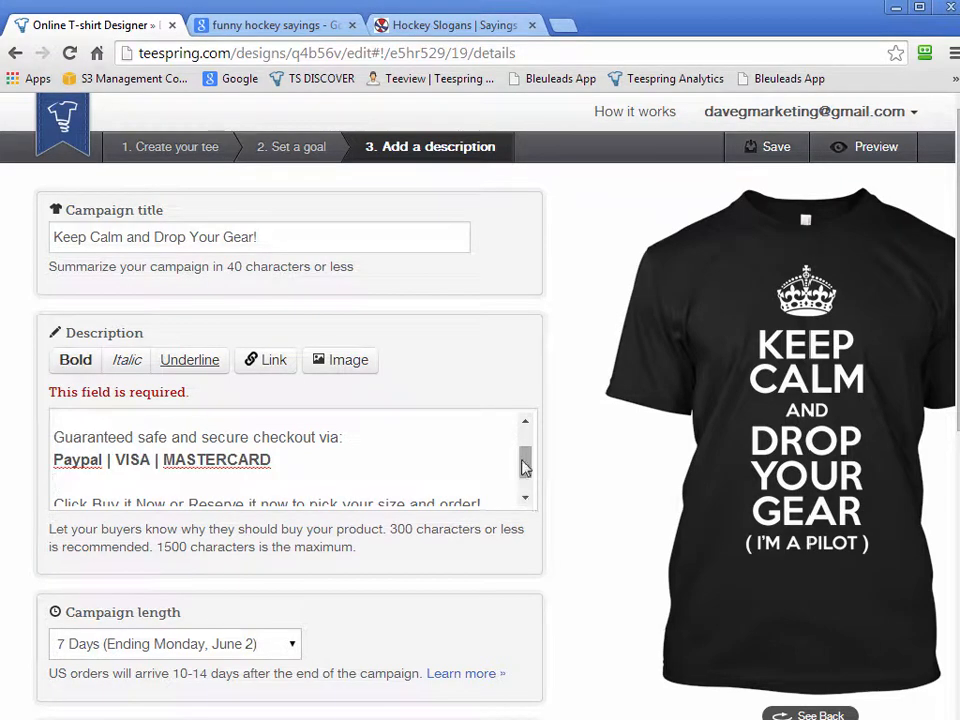
Make the phrases "Buy it Now" and "Reserve it now" in the description bold
scroll(253, 476, down, 1)
drag(166, 472, 91, 472)
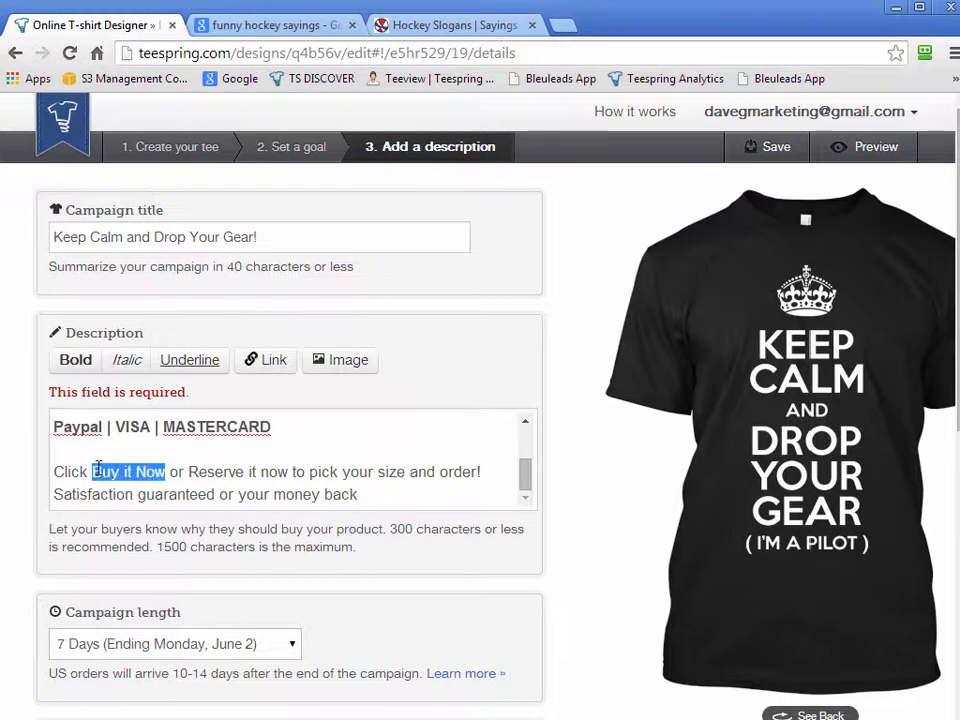
click(75, 360)
drag(295, 474, 196, 472)
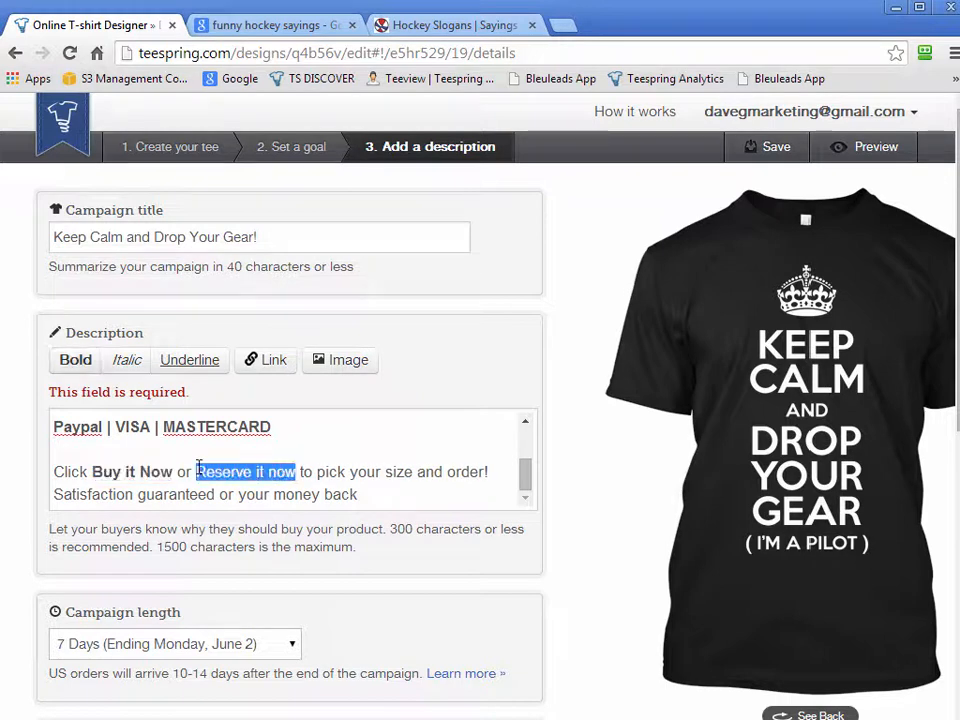
click(316, 476)
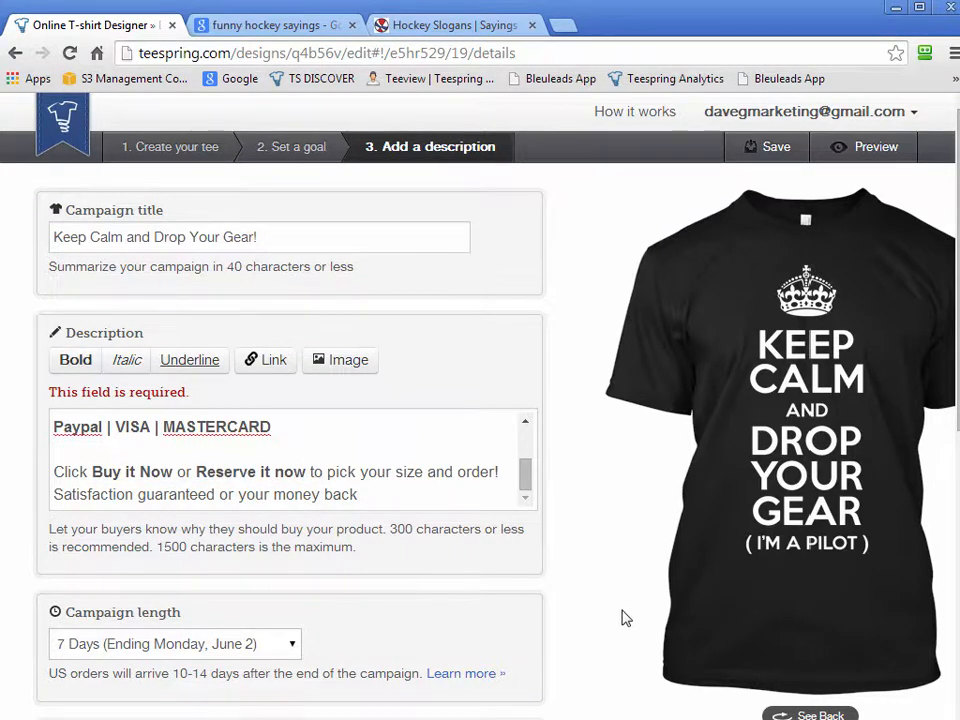
Agree to the terms of service and launch the campaign
scroll(621, 617, down, 5)
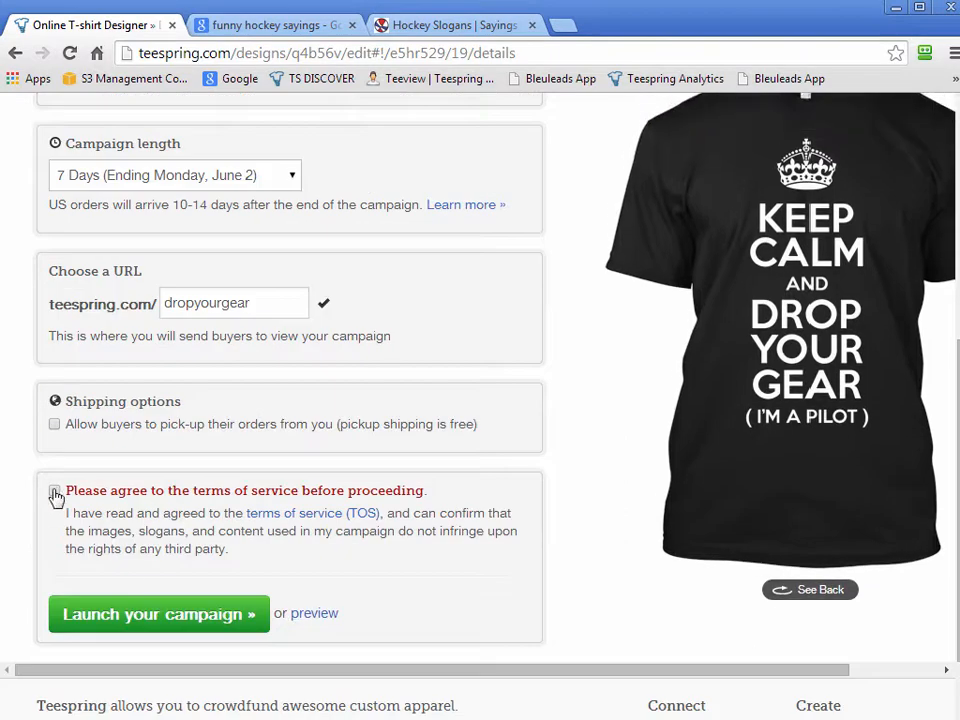
click(54, 492)
scroll(601, 577, up, 5)
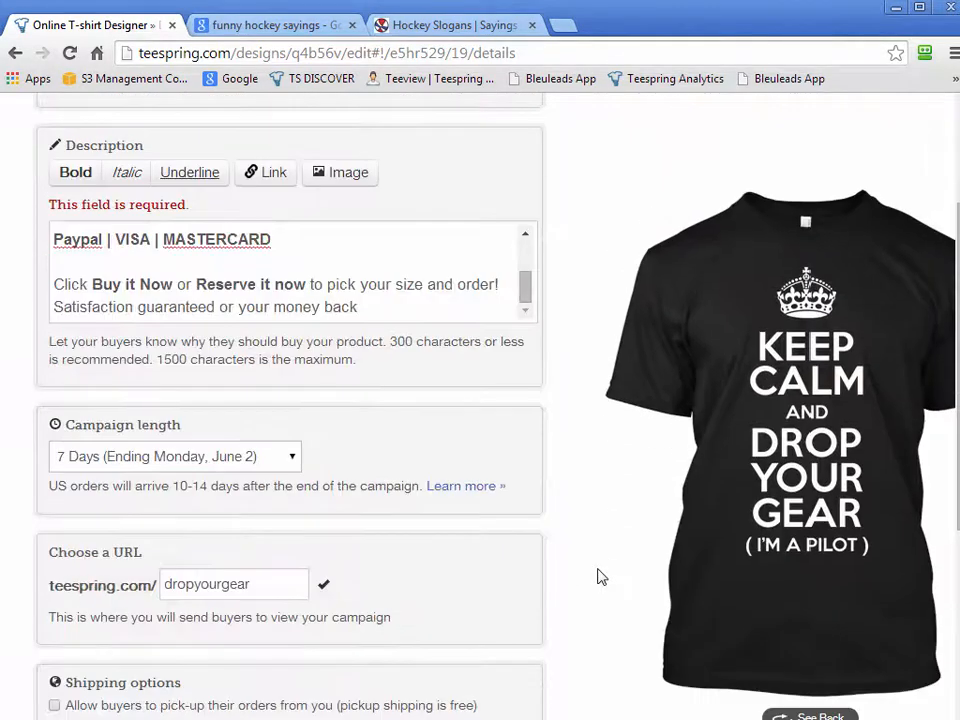
scroll(601, 577, down, 4)
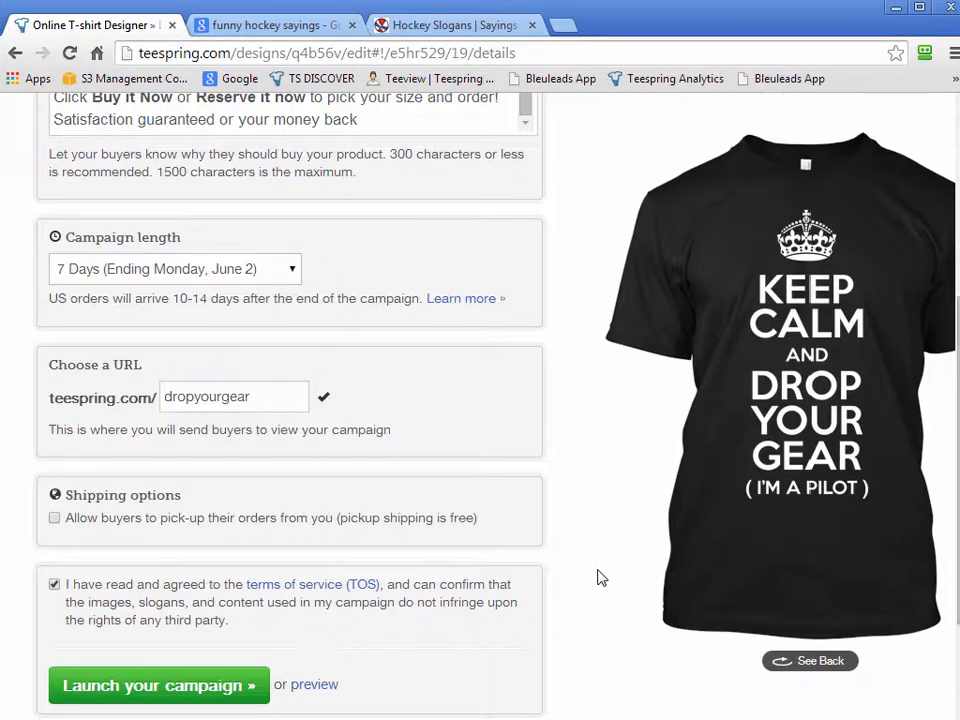
scroll(601, 577, down, 1)
click(150, 595)
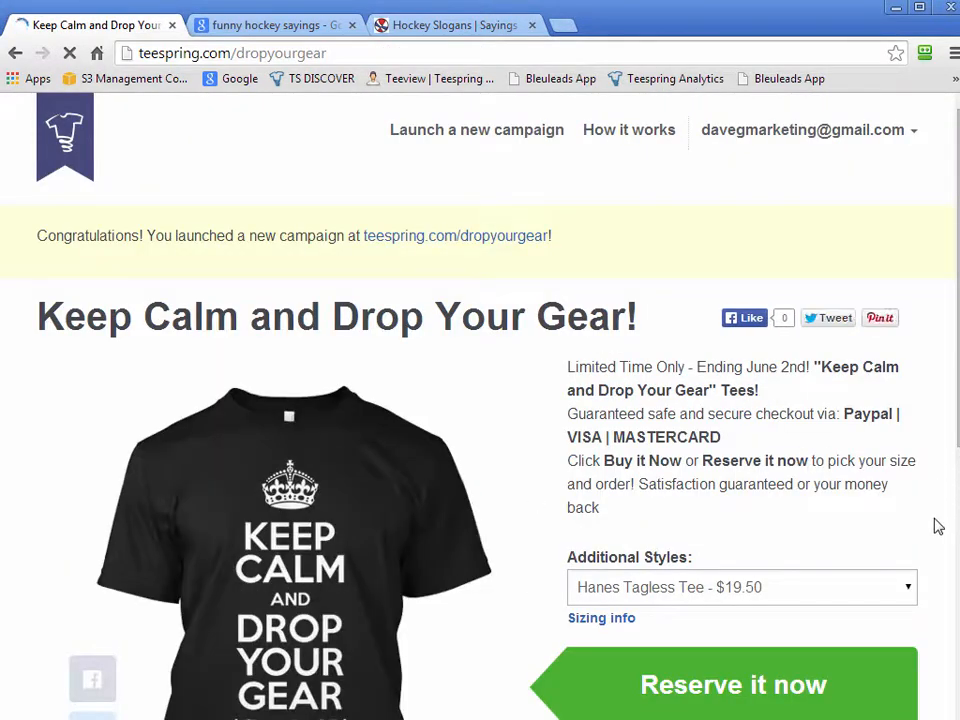
Review the launched campaign page, checking its title, description formatting, shirt design, additional styles, sales goal and countdown
scroll(934, 499, down, 3)
scroll(936, 525, down, 3)
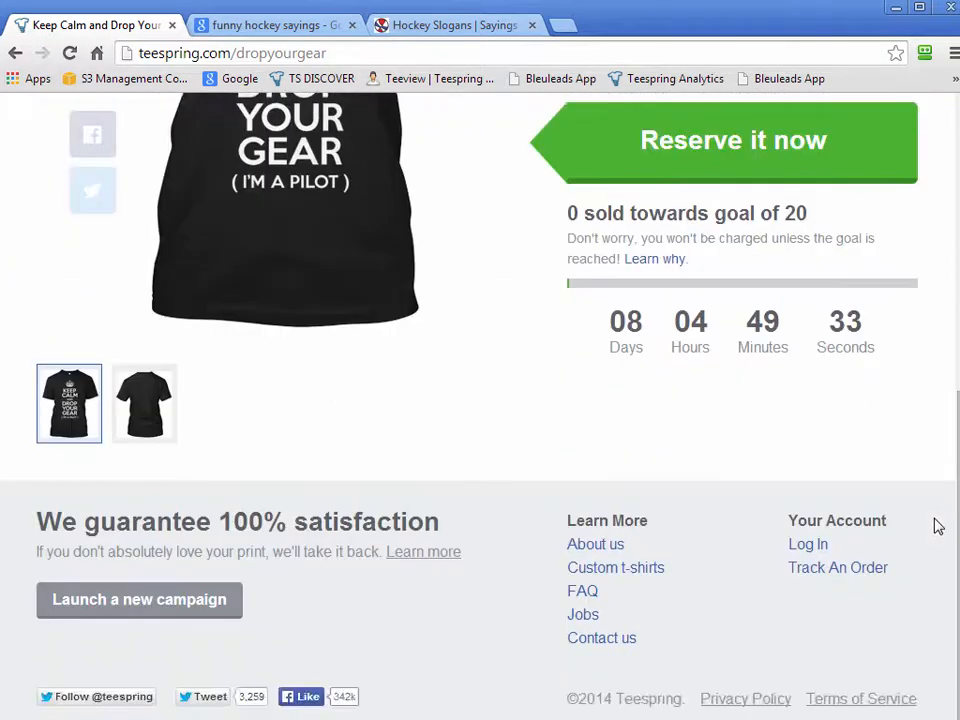
scroll(850, 515, up, 1)
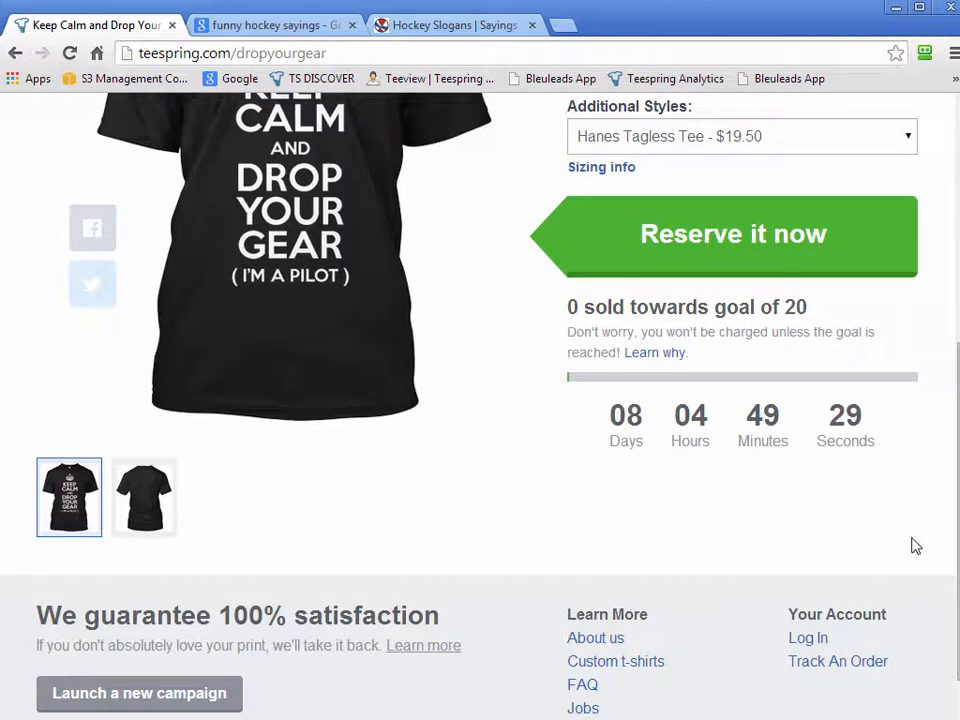
scroll(932, 538, up, 2)
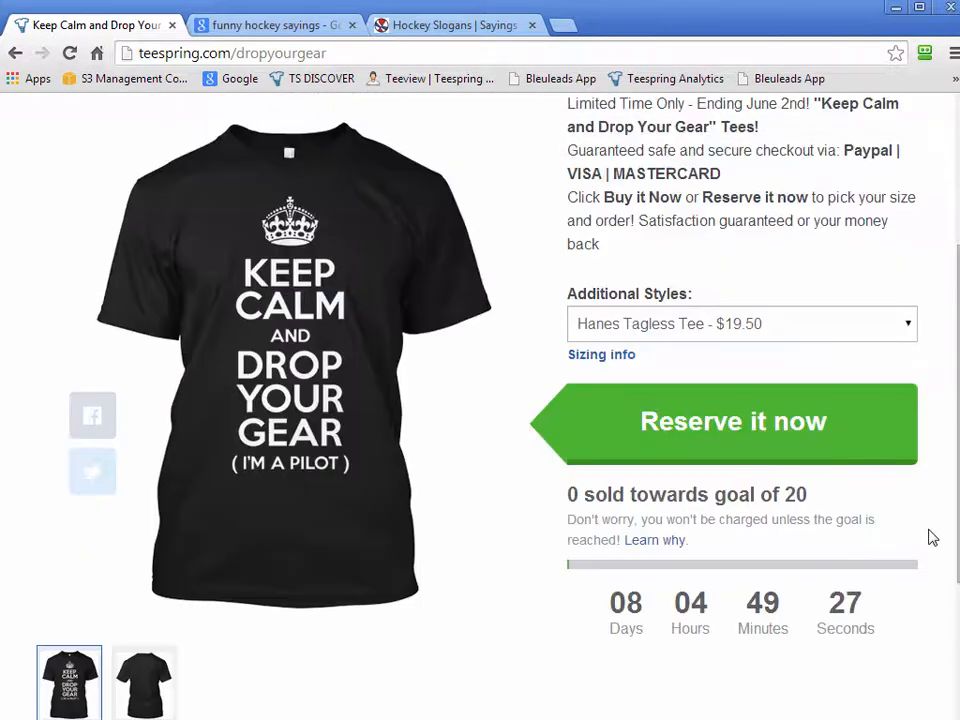
scroll(932, 538, up, 1)
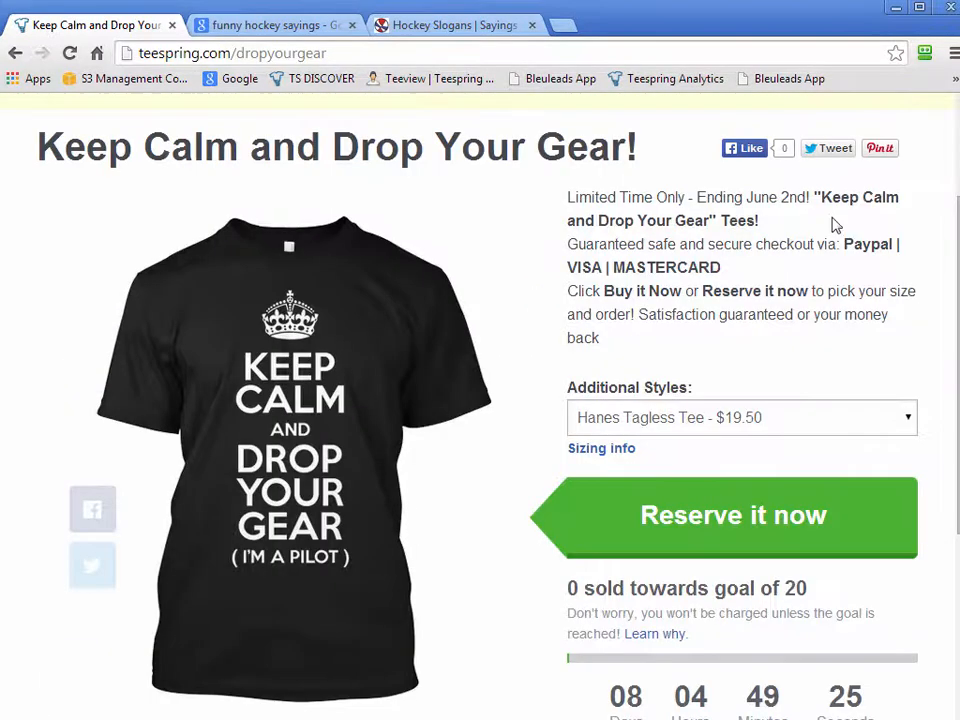
click(885, 280)
scroll(885, 285, down, 1)
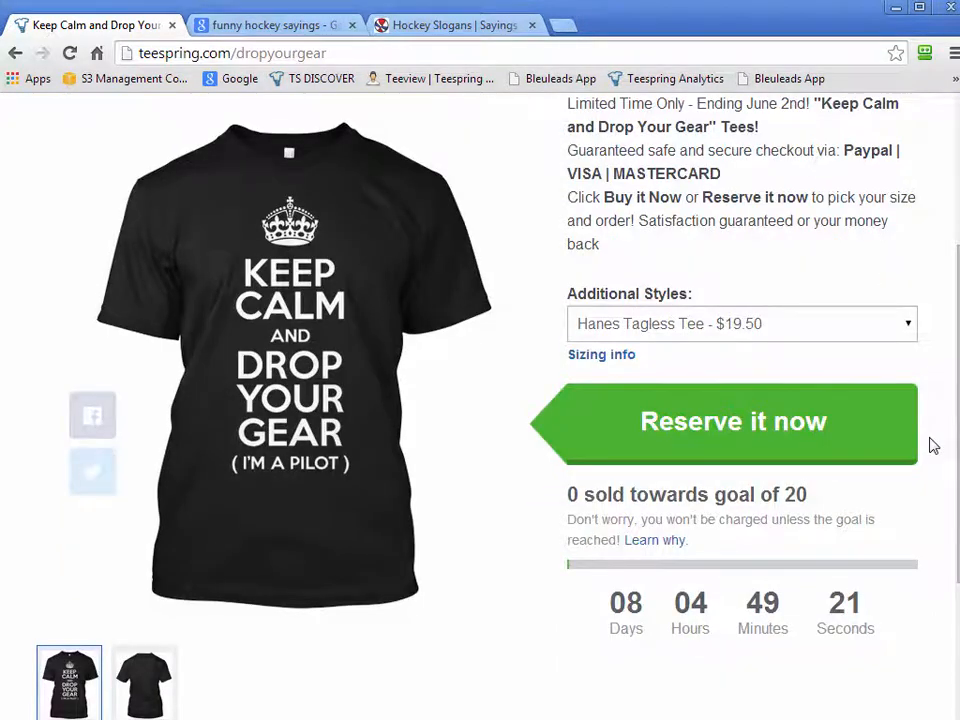
scroll(932, 446, up, 2)
mouse_move(957, 490)
mouse_down()
mouse_move(806, 491)
mouse_move(959, 491)
mouse_up()
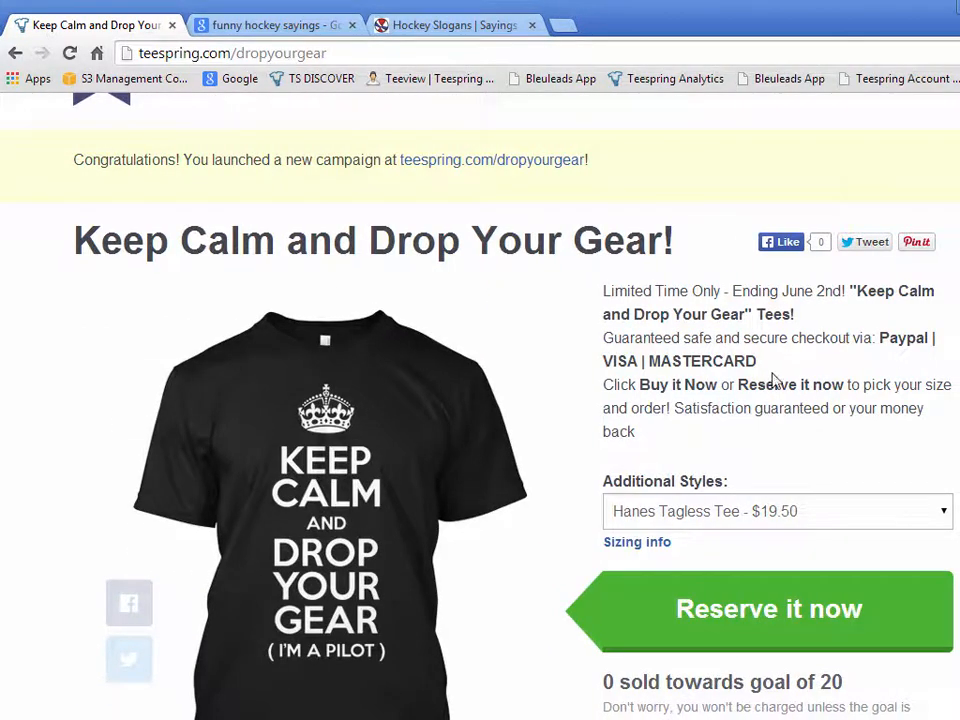
scroll(885, 375, down, 3)
scroll(826, 450, up, 4)
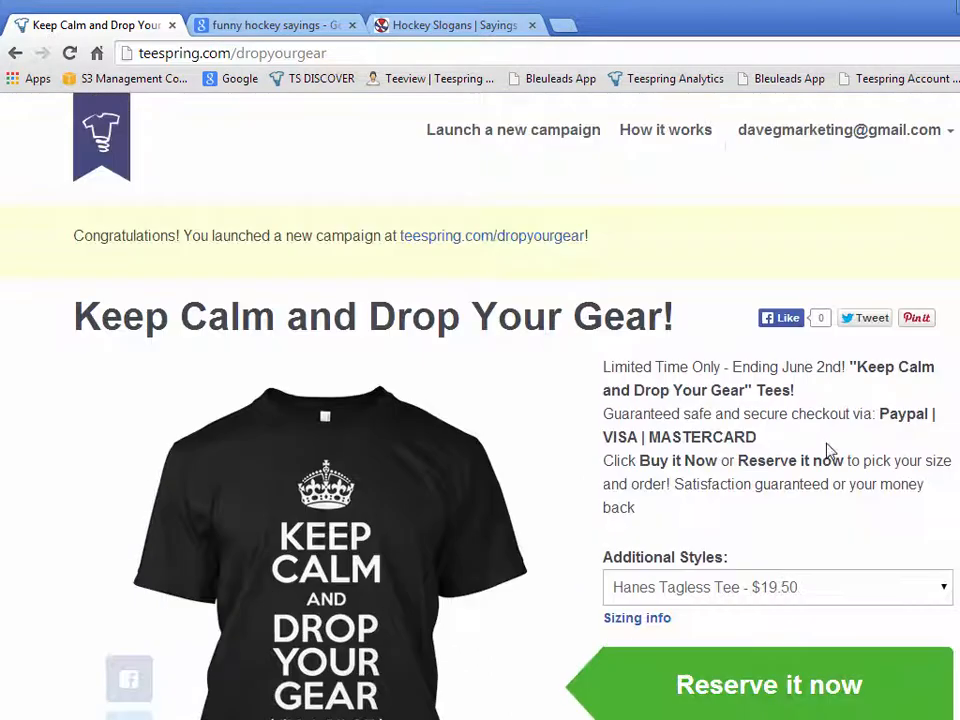